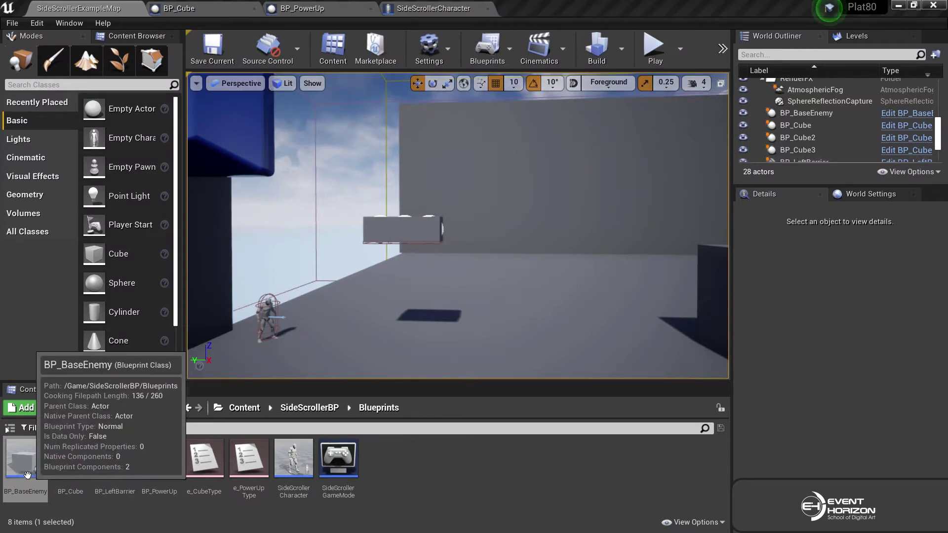
Place a new BP_BaseEnemy (BP_BaseEnemy2) on the floor ahead of the character at 1200, 3170, 180.
mouse_move(26, 459)
mouse_down()
mouse_move(278, 385)
mouse_move(431, 323)
mouse_move(434, 281)
mouse_up()
click(830, 310)
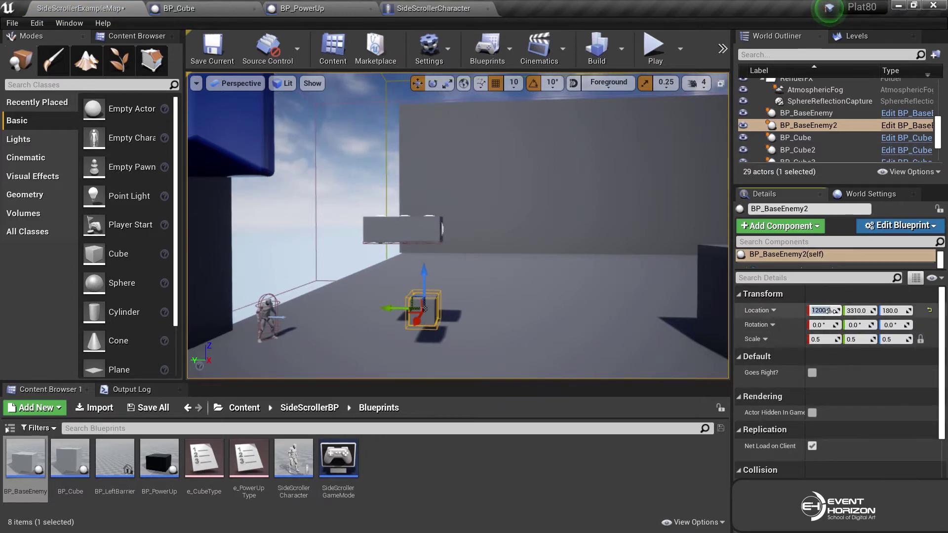
drag(397, 310, 556, 319)
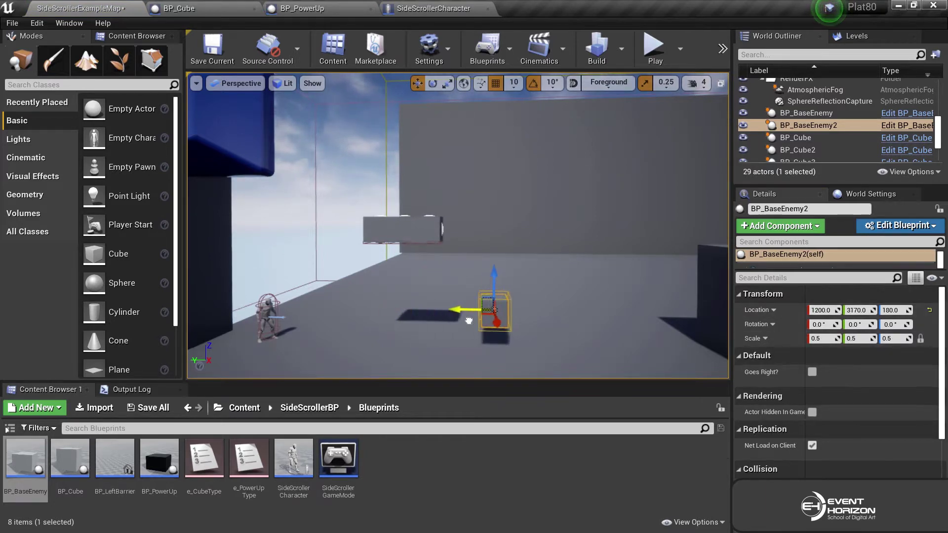
Play-test the level, running right with D and jumping near the enemies, then stop with Esc.
click(656, 52)
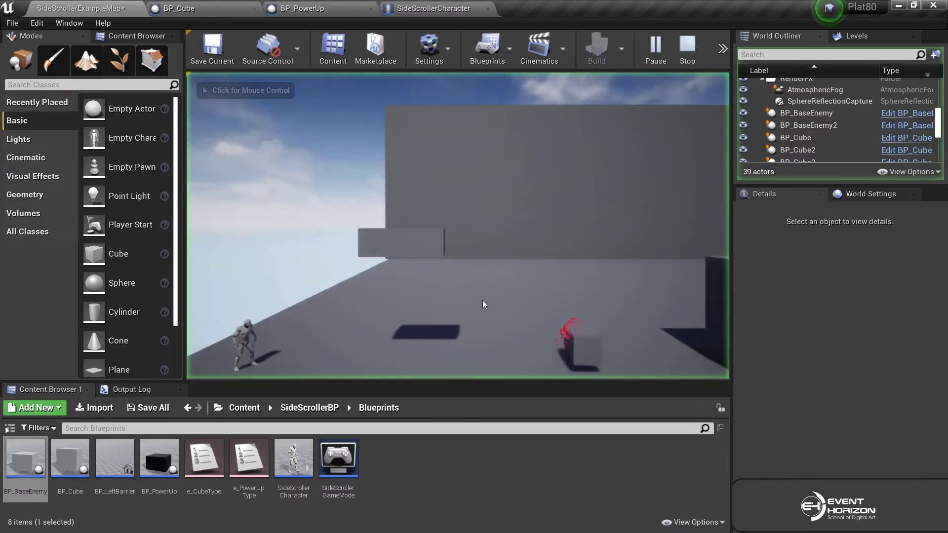
key(d)
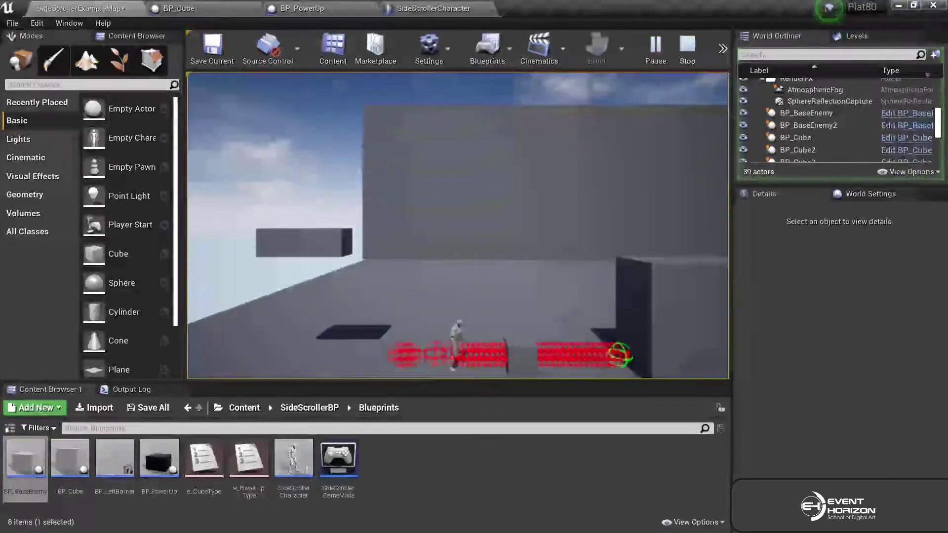
key(space)
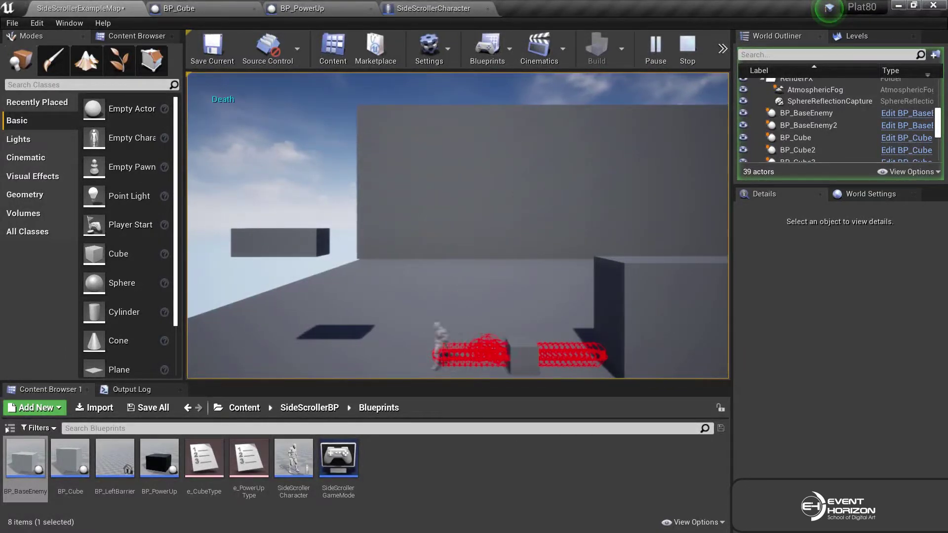
key(Escape)
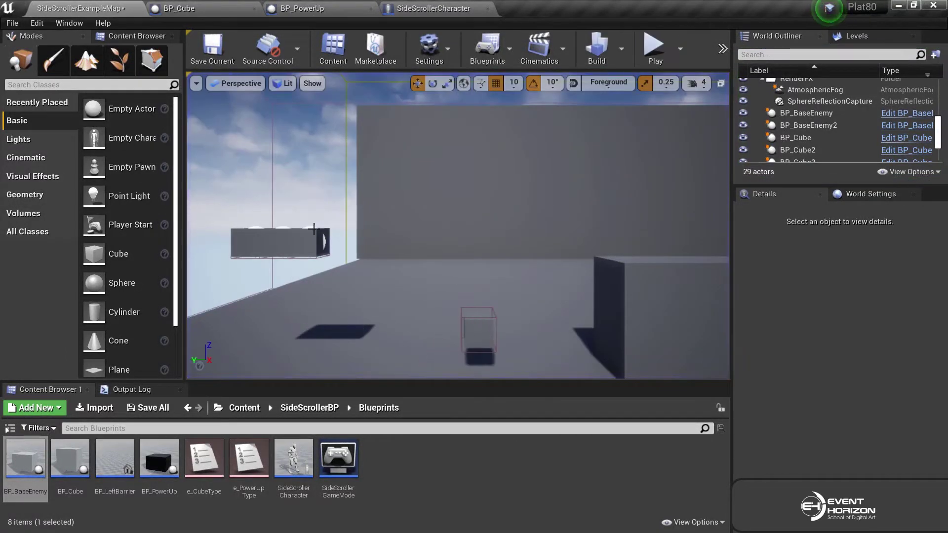
In the Check to Squeeze function, add a Character Movement reference feeding an Is Falling node.
click(434, 9)
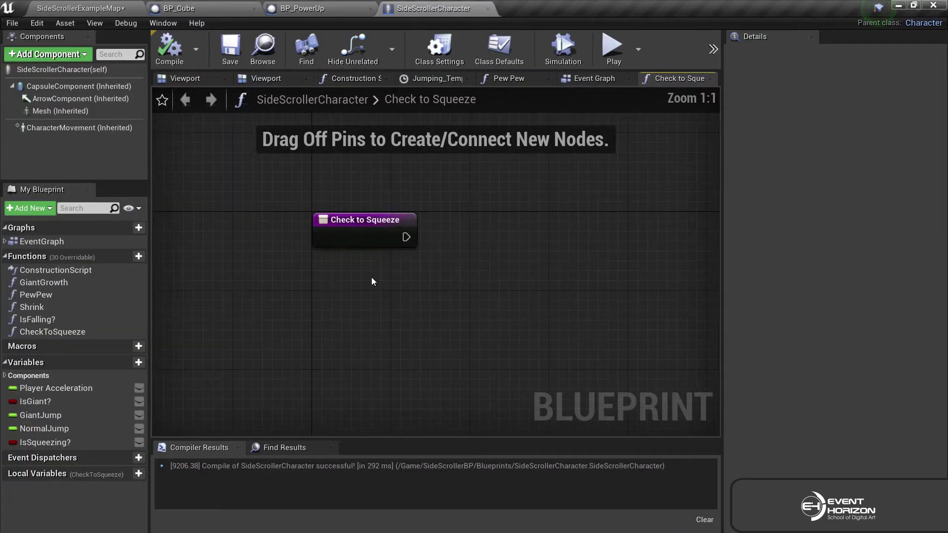
click(74, 331)
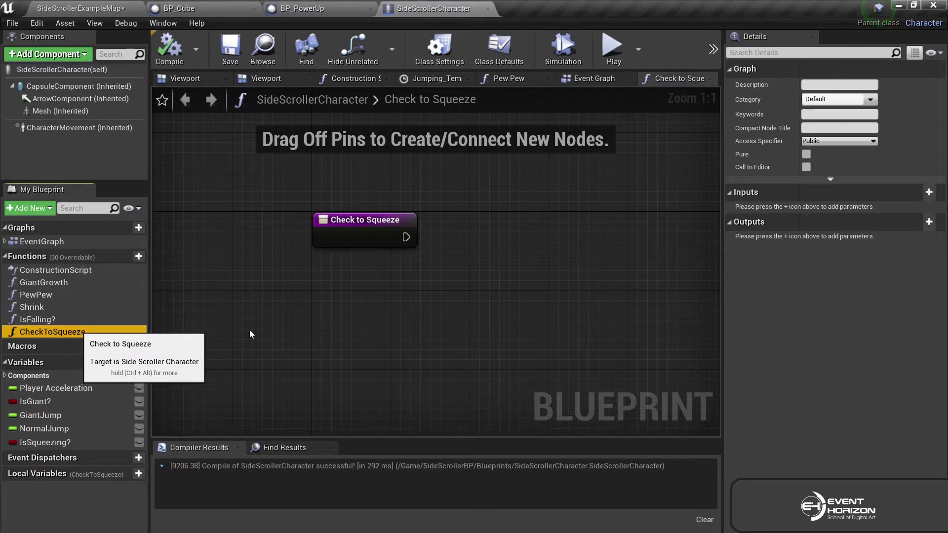
mouse_move(508, 286)
right_down()
mouse_move(475, 282)
mouse_move(478, 291)
mouse_move(404, 315)
right_up()
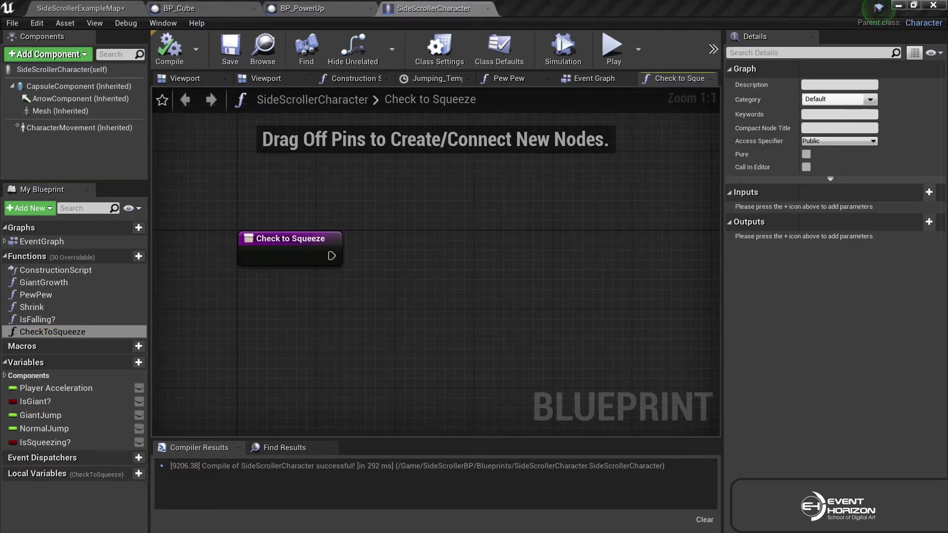
mouse_move(74, 127)
mouse_down()
mouse_move(329, 330)
mouse_move(440, 298)
mouse_up()
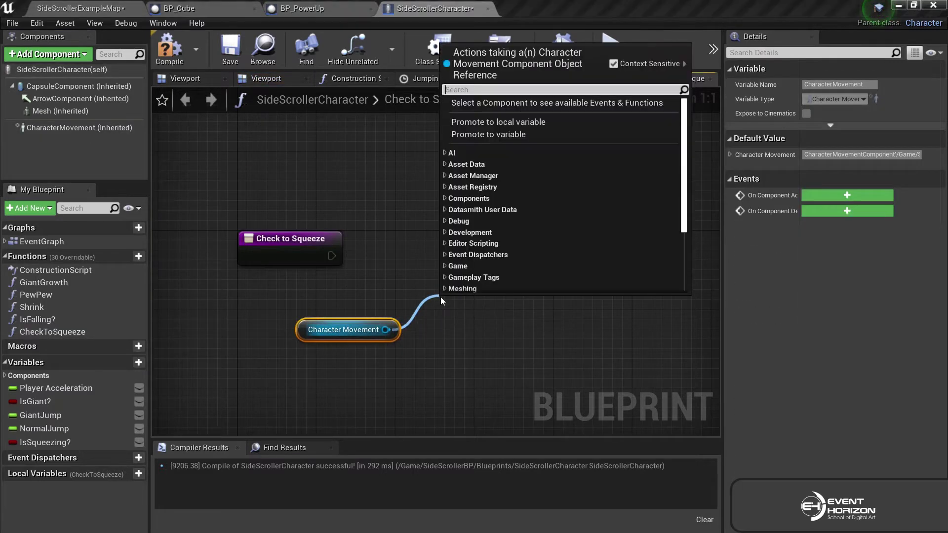
text(is fall)
key(Return)
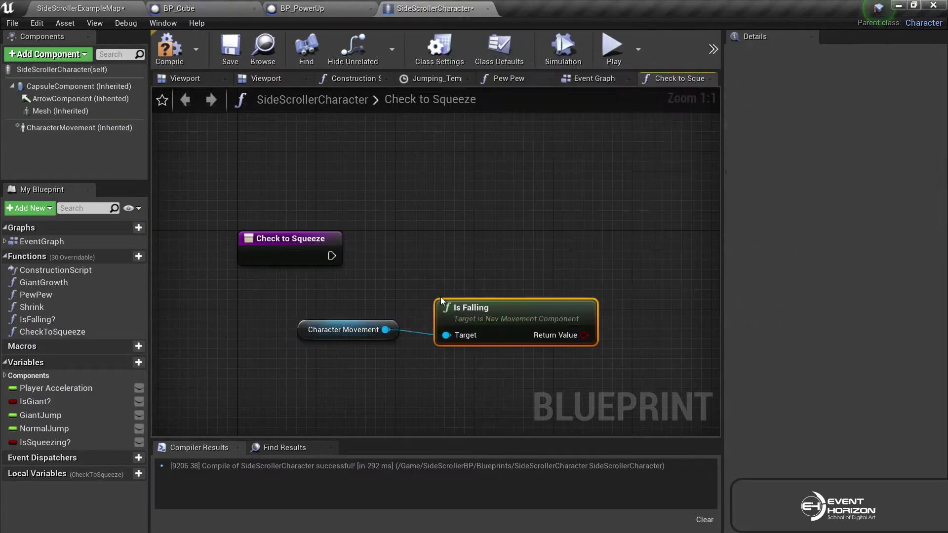
Add a Branch with Is Falling as its Condition, run from the function entry.
drag(584, 332, 609, 297)
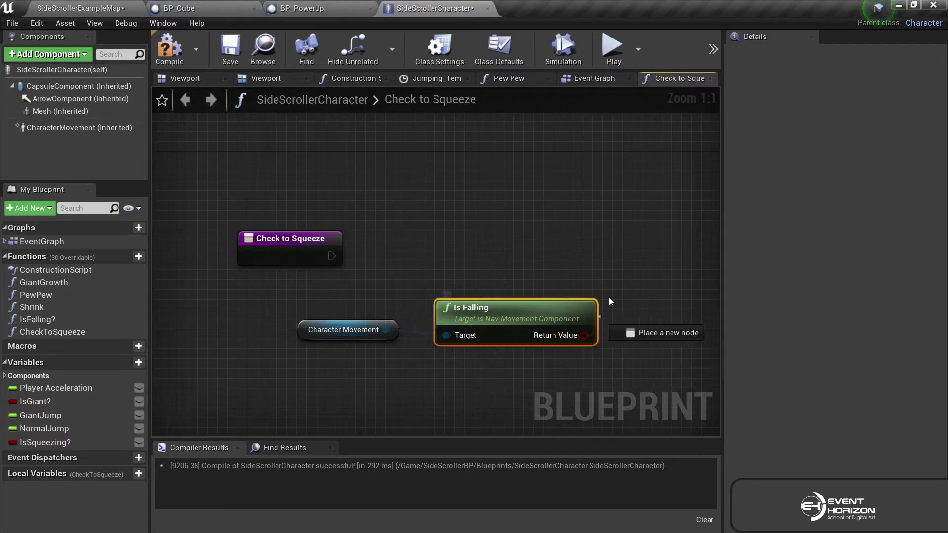
drag(648, 247, 647, 247)
text(branch)
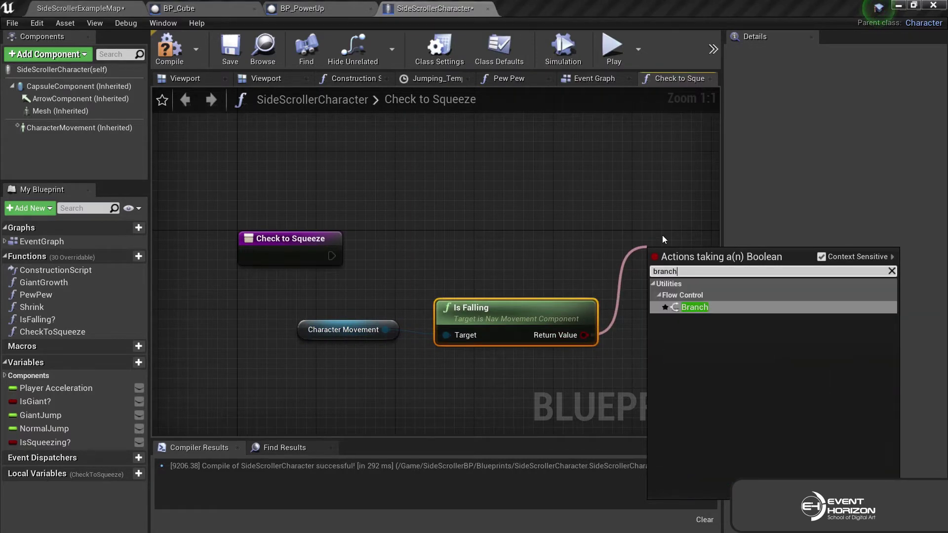
key(Return)
right_drag(588, 199, 498, 174)
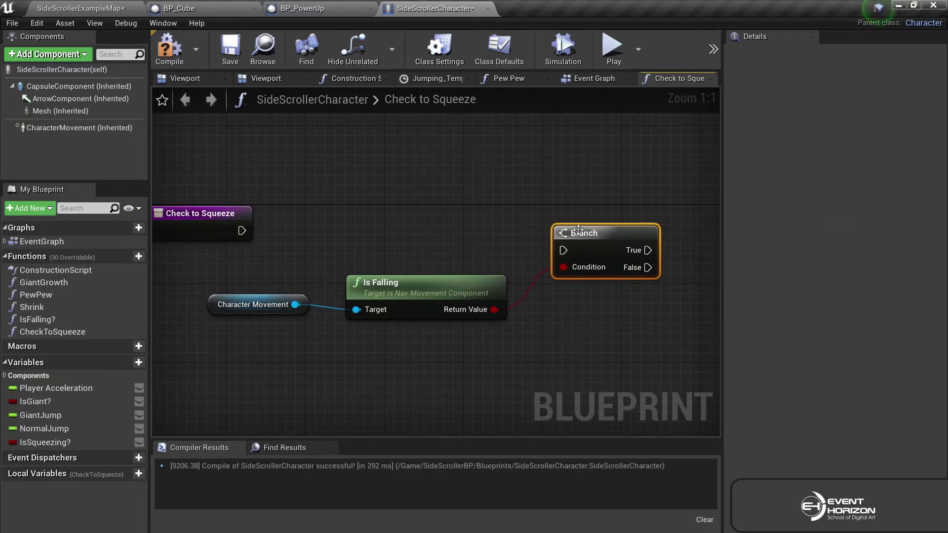
drag(586, 233, 586, 212)
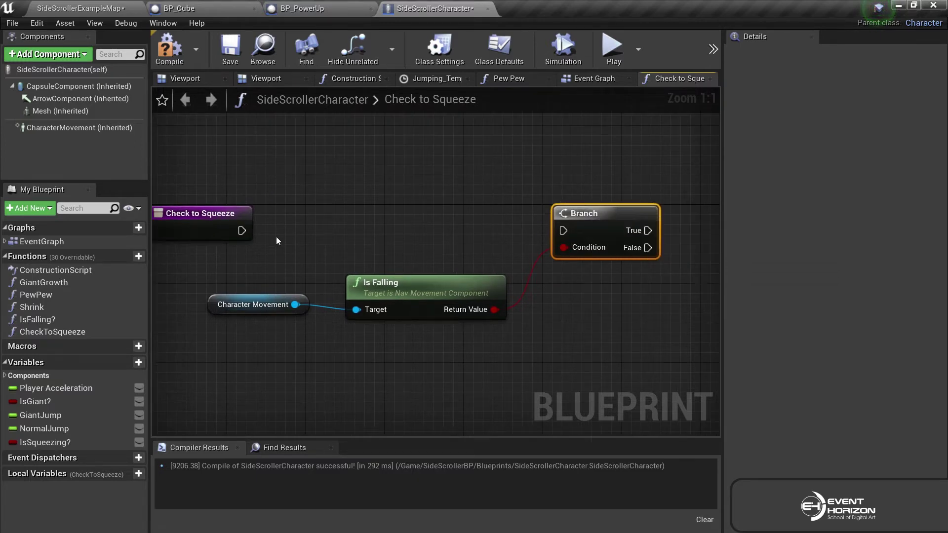
drag(492, 238, 557, 230)
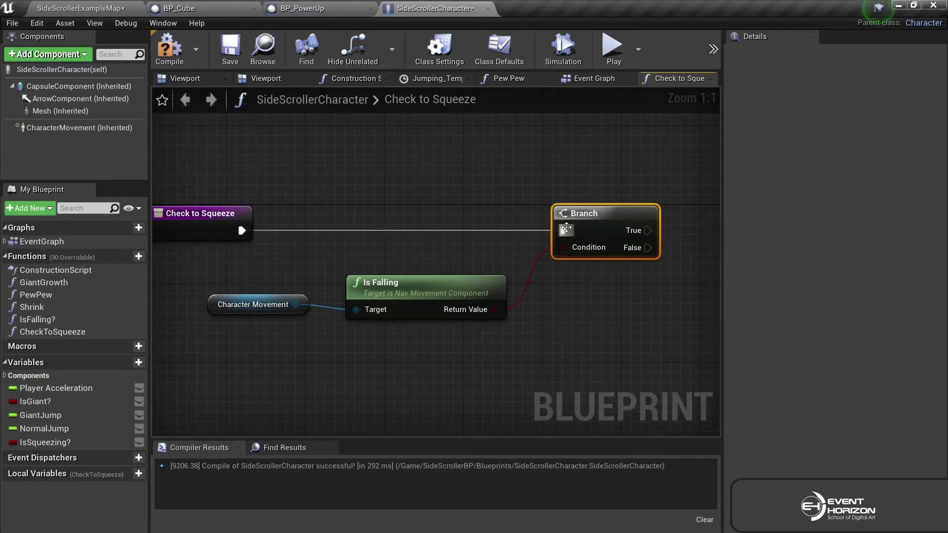
mouse_move(617, 299)
right_down()
mouse_move(491, 306)
mouse_move(535, 307)
mouse_move(473, 263)
right_up()
scroll(533, 280, down, 2)
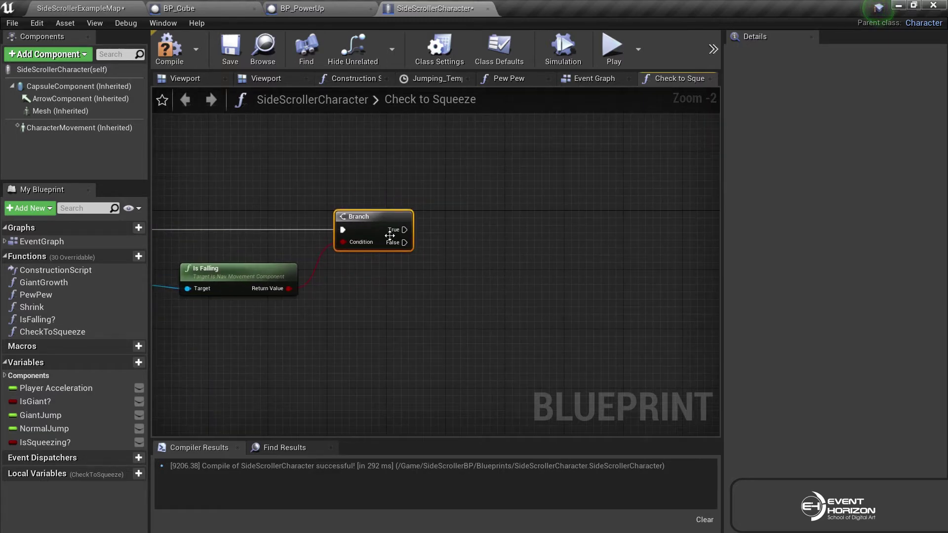
drag(404, 229, 577, 229)
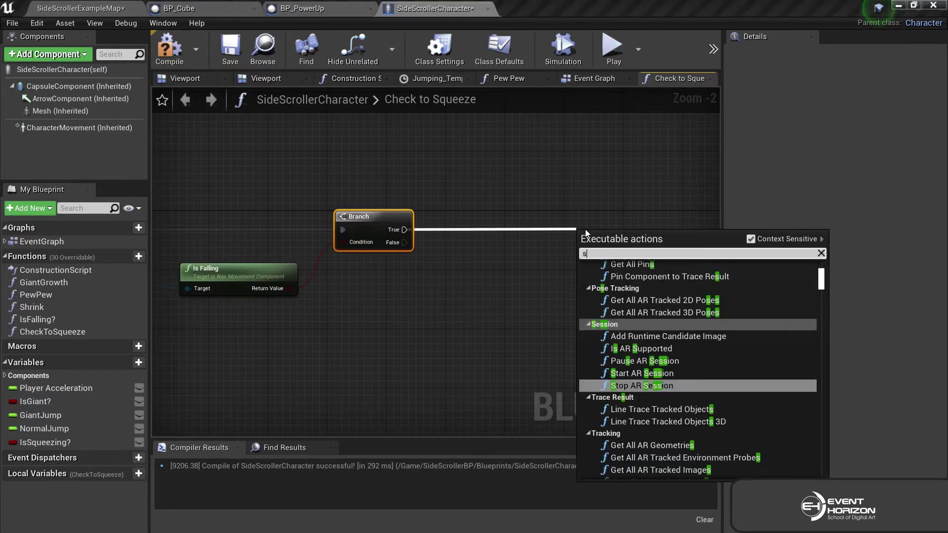
Add a SphereTraceForObjects node on the Branch's True output.
text(sphere ta)
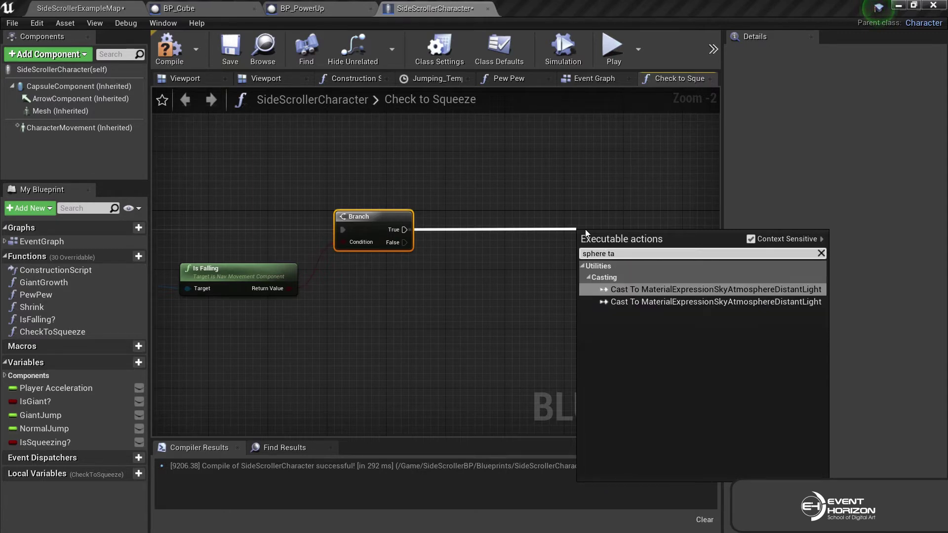
key(BackSpace)
text(race)
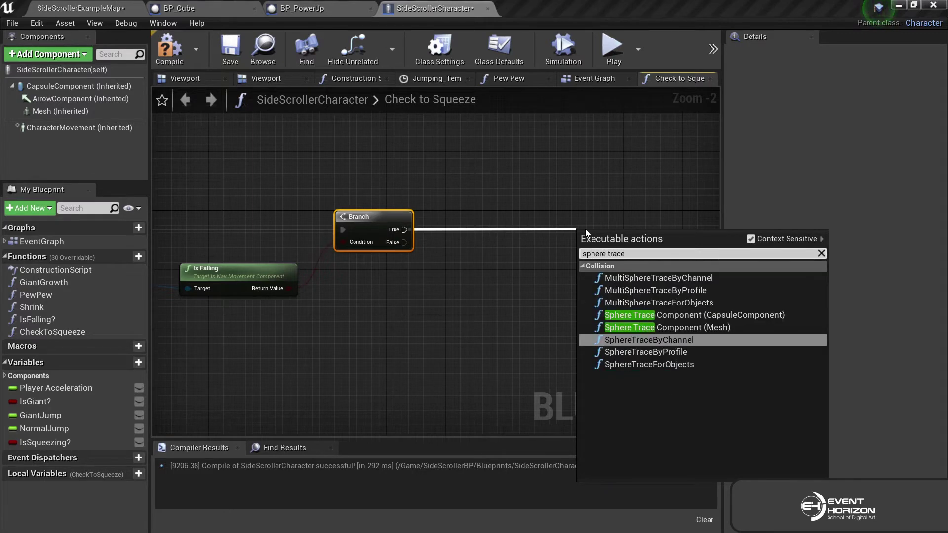
key(Down)
key(Down)
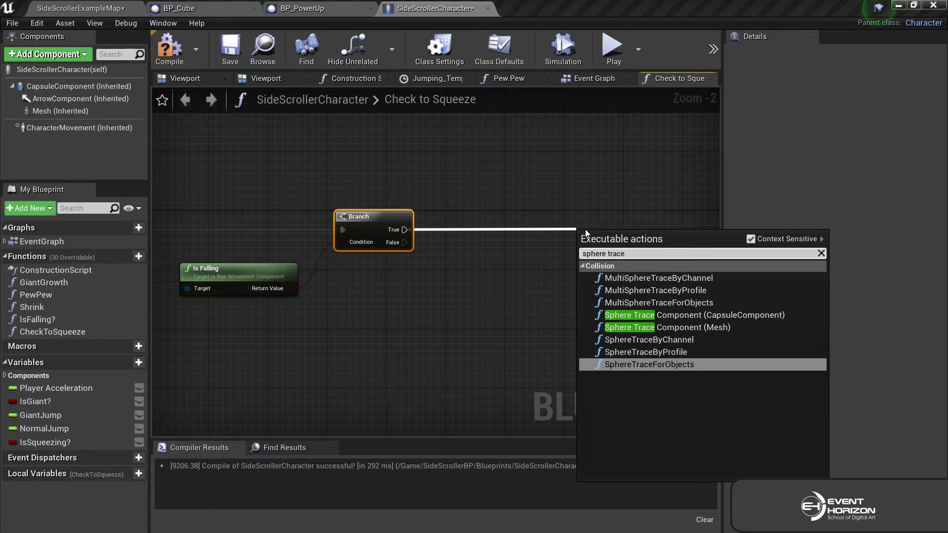
key(Return)
right_drag(525, 172, 427, 139)
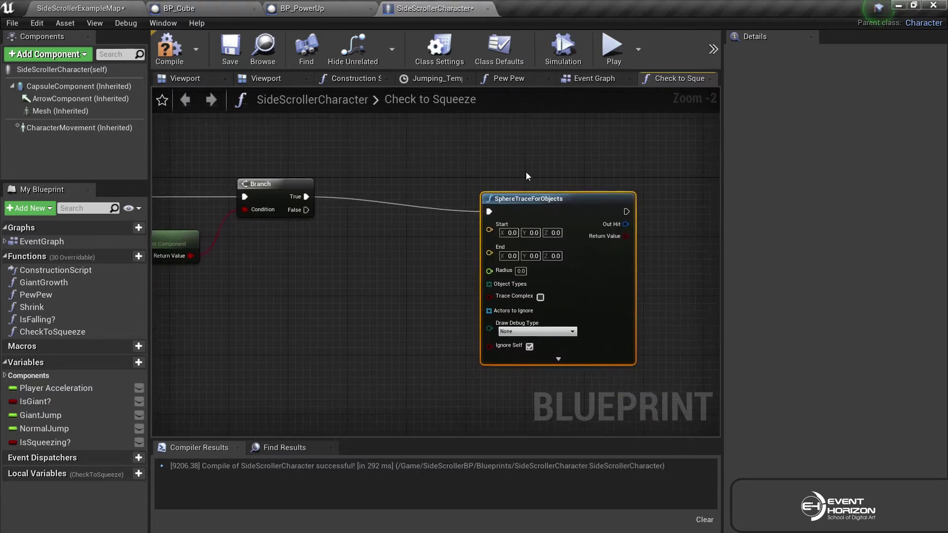
drag(543, 204, 647, 193)
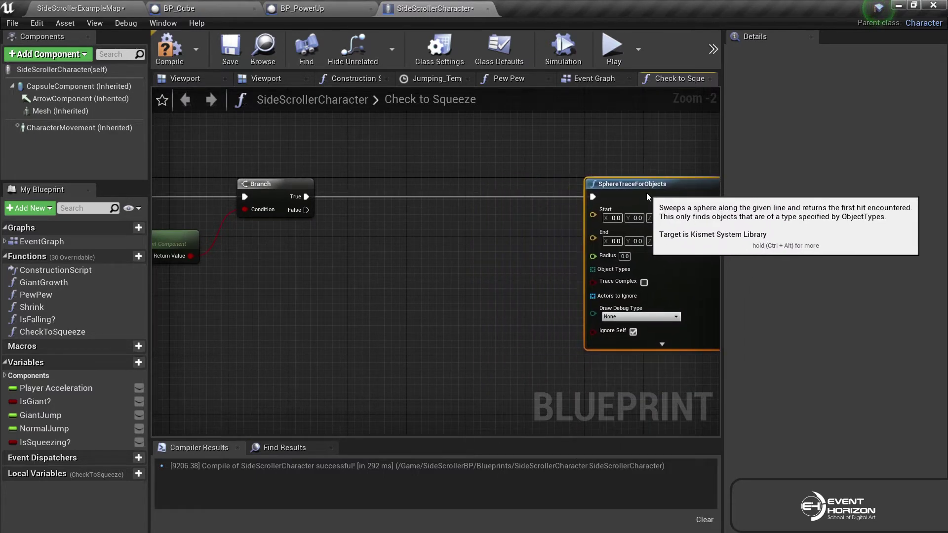
right_drag(455, 311, 373, 271)
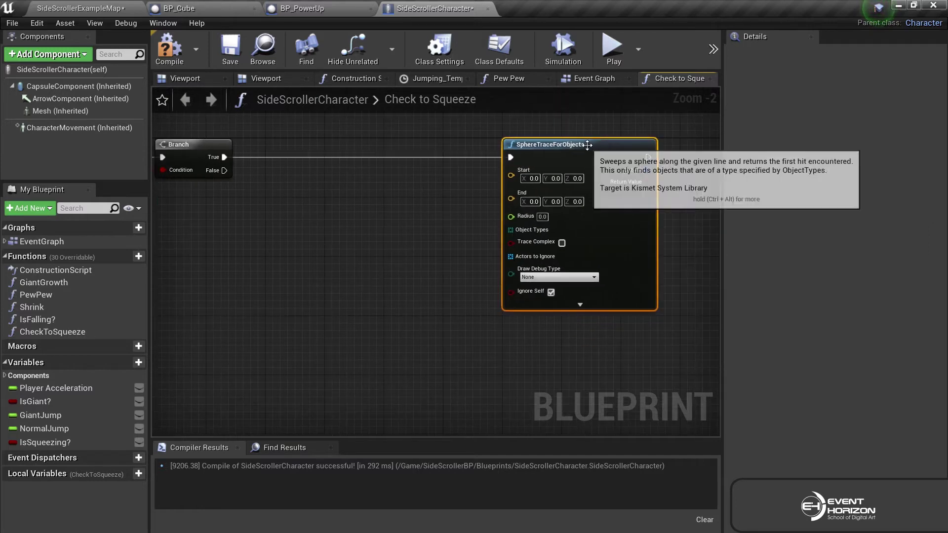
drag(587, 145, 609, 145)
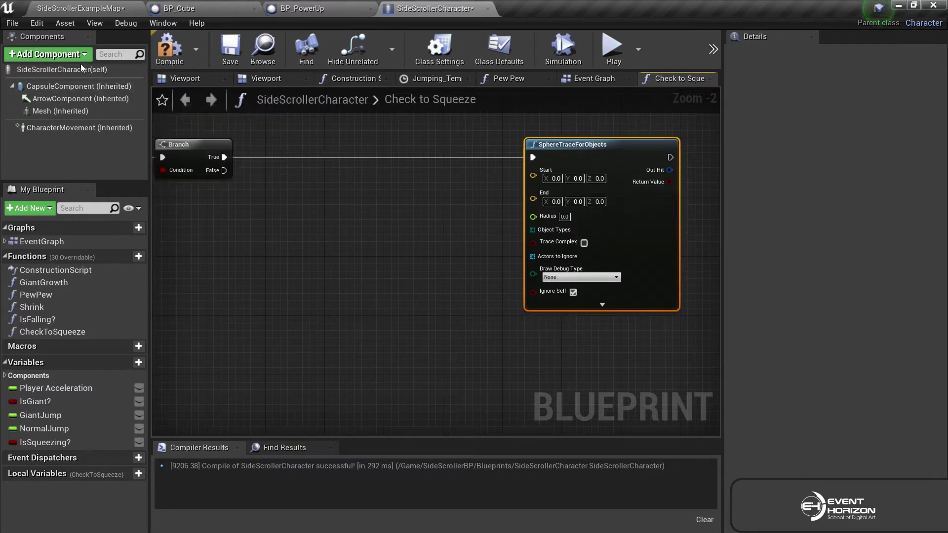
Add a Capsule Component reference with a GetWorldLocation node.
mouse_move(79, 86)
mouse_down()
mouse_move(298, 264)
mouse_move(224, 250)
mouse_move(307, 258)
mouse_up()
text(world)
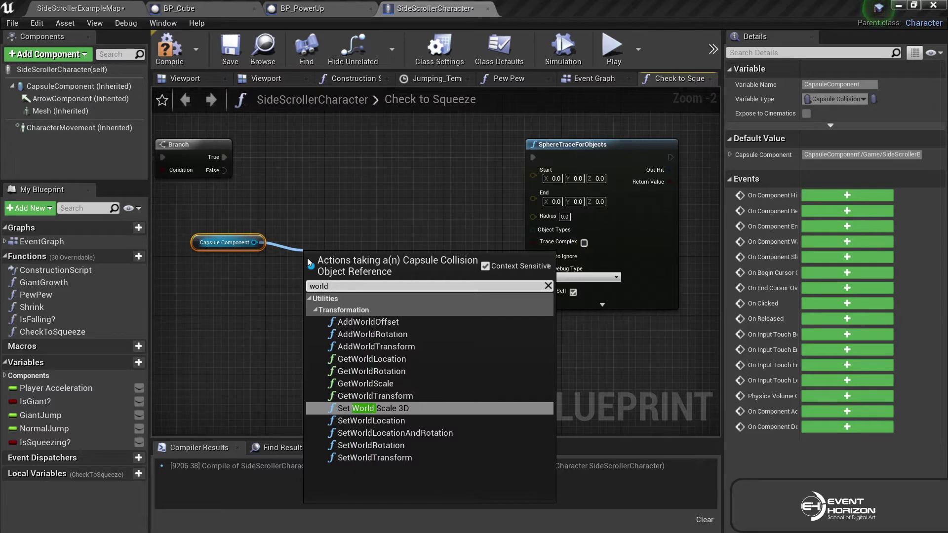
key(Up)
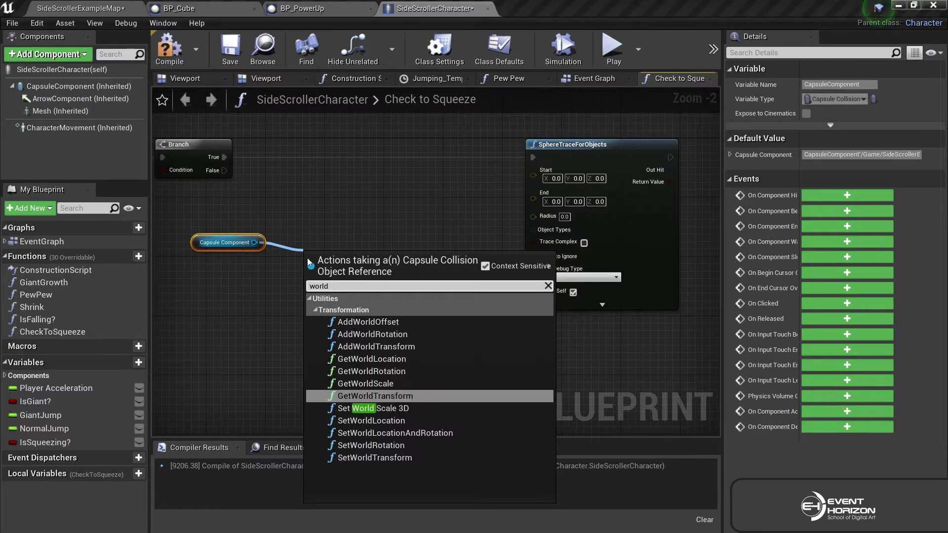
key(Up)
key(Up)
key(Up)
key(Return)
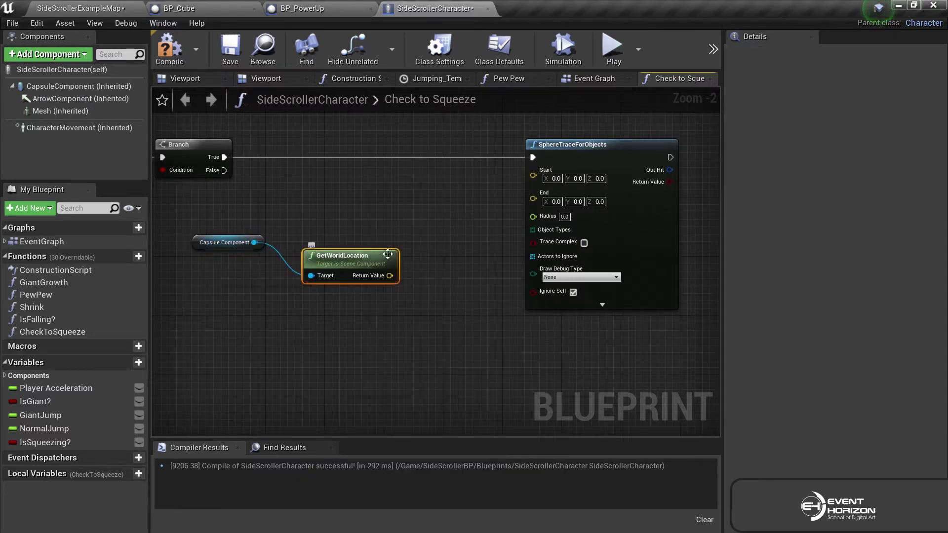
Add a vector + vector node to the capsule location and wire it into the trace's Start and End.
mouse_move(344, 267)
mouse_down()
mouse_move(314, 237)
mouse_move(408, 289)
mouse_up()
text(+)
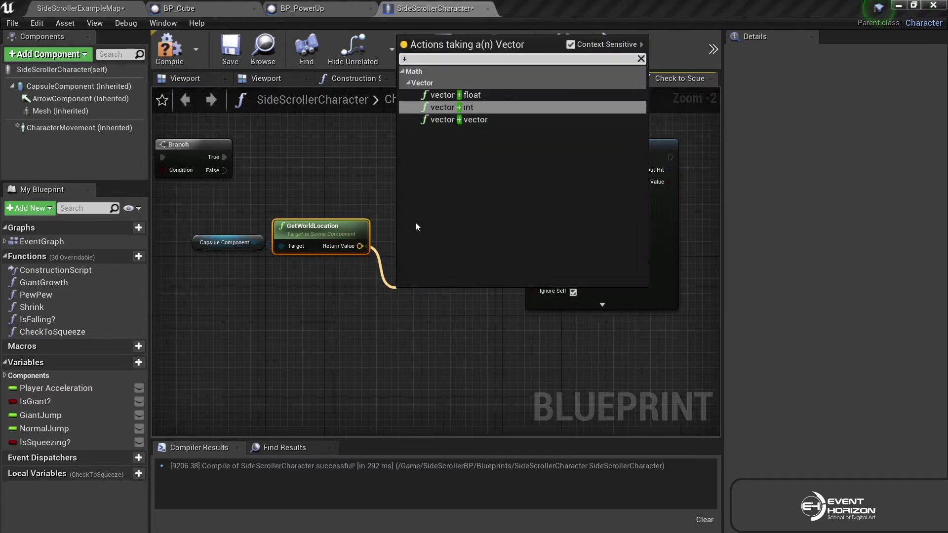
click(476, 120)
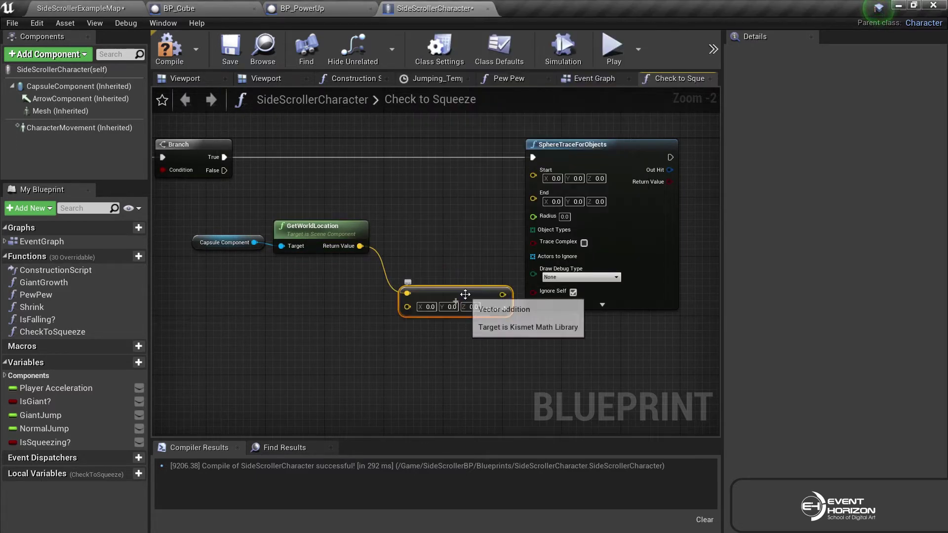
drag(469, 315, 363, 286)
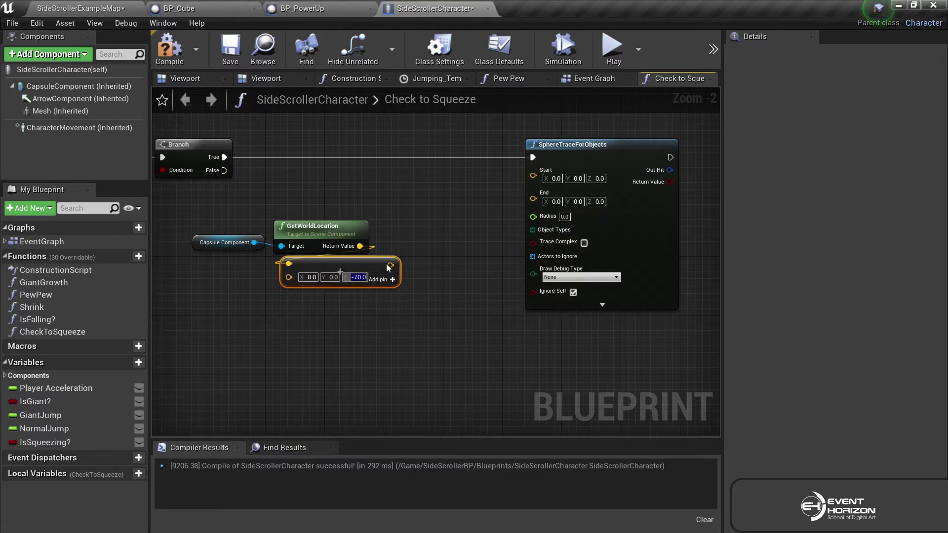
drag(390, 265, 533, 170)
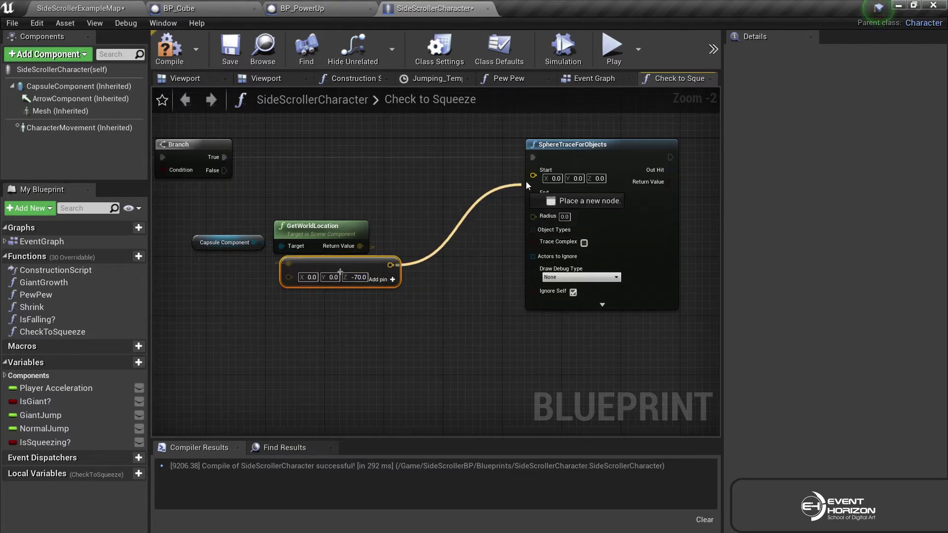
drag(390, 265, 533, 187)
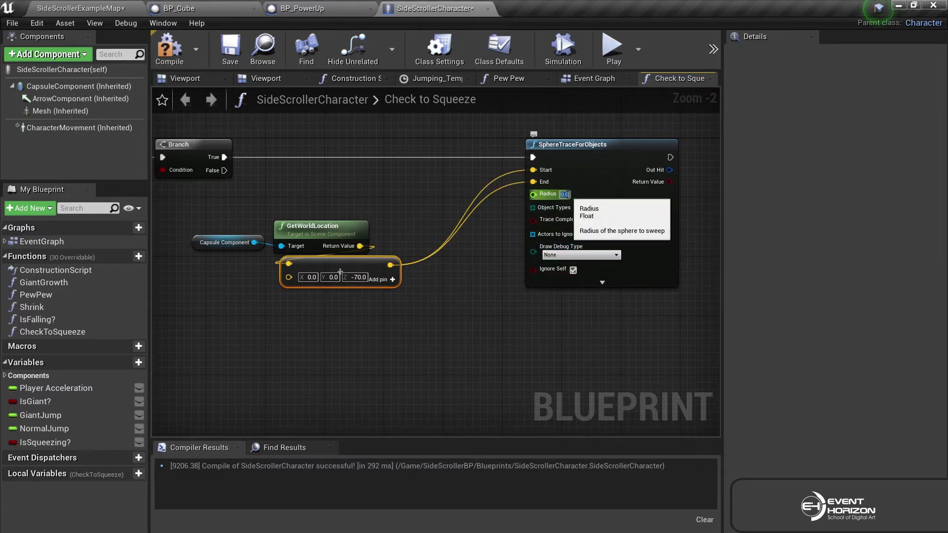
scroll(569, 196, up, 1)
scroll(568, 192, up, 1)
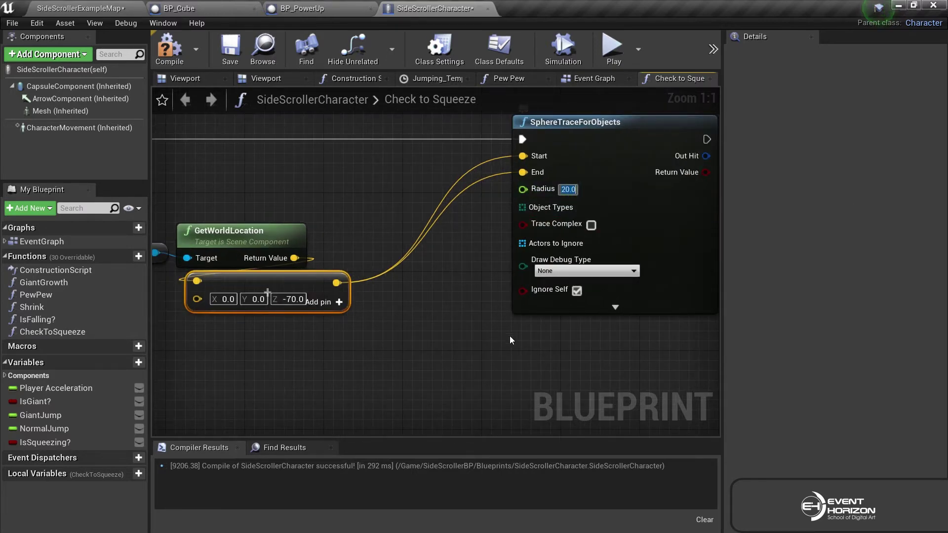
Feed the trace's Object Types from a Make Array with a second WorldDynamic entry.
mouse_move(511, 340)
right_down()
mouse_move(492, 306)
mouse_move(531, 304)
right_up()
scroll(475, 331, down, 2)
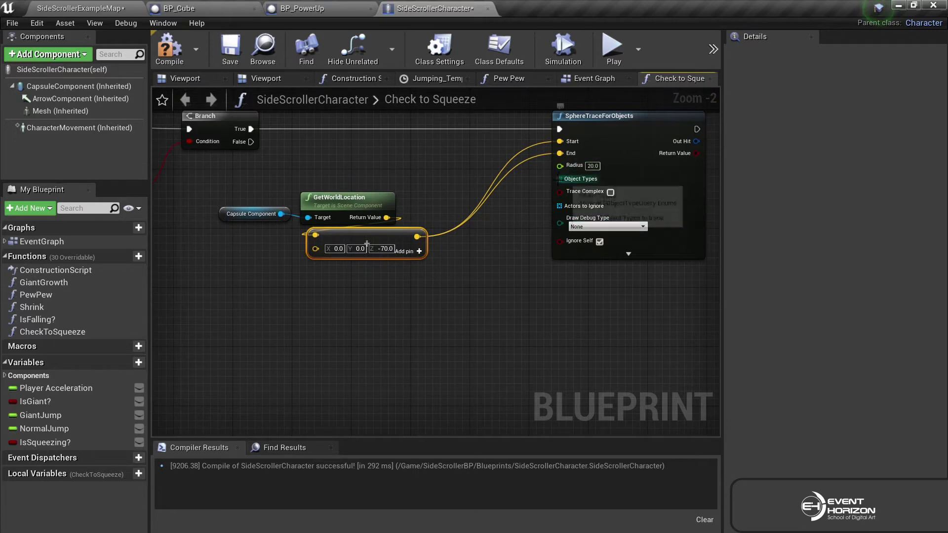
drag(560, 178, 458, 344)
text(make)
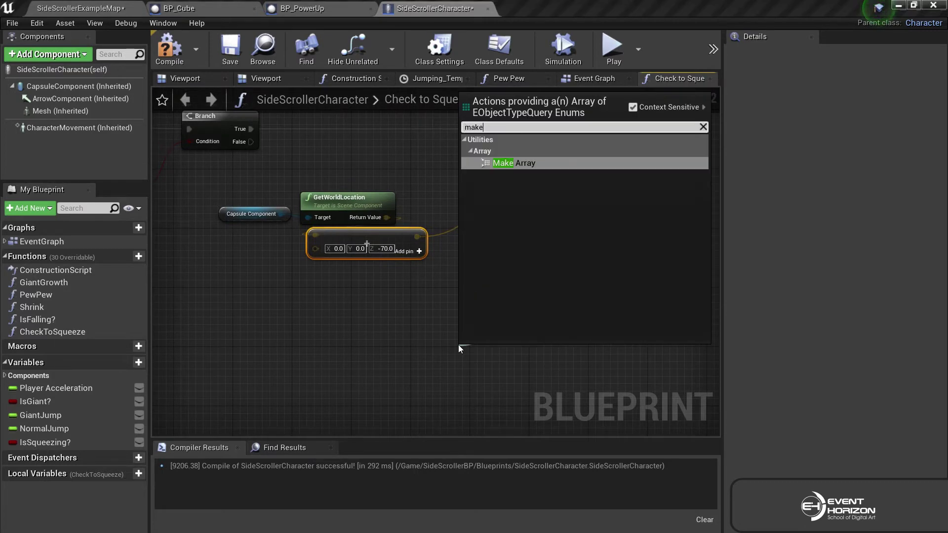
key(Return)
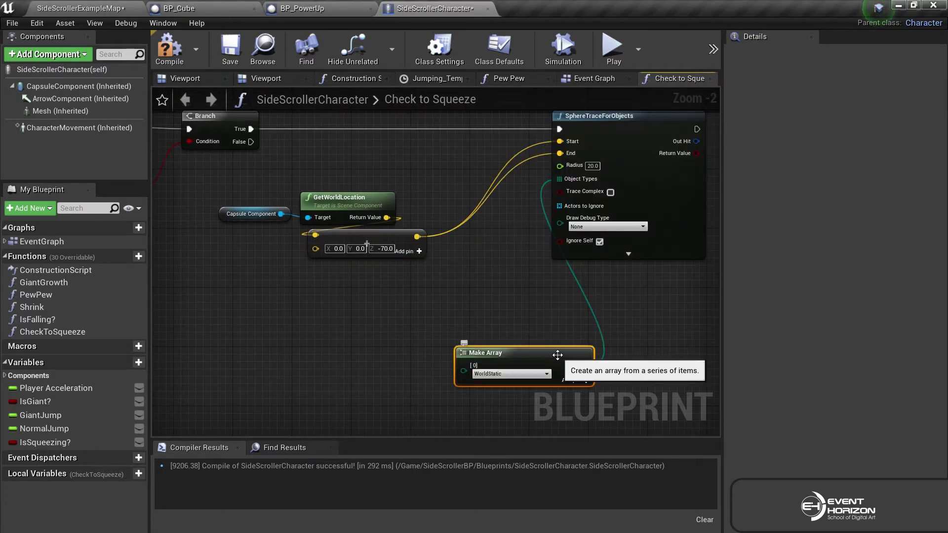
drag(558, 355, 414, 275)
scroll(457, 326, up, 2)
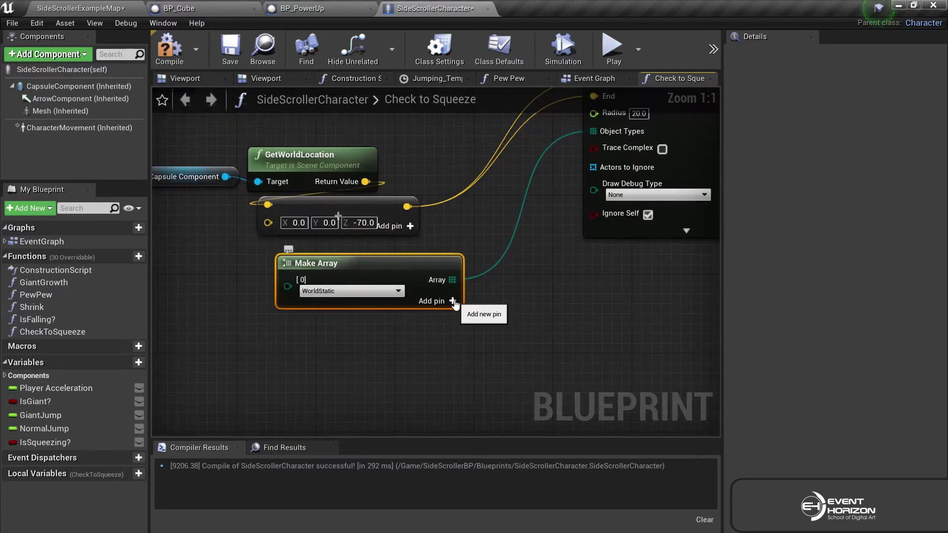
click(452, 301)
click(375, 321)
click(372, 339)
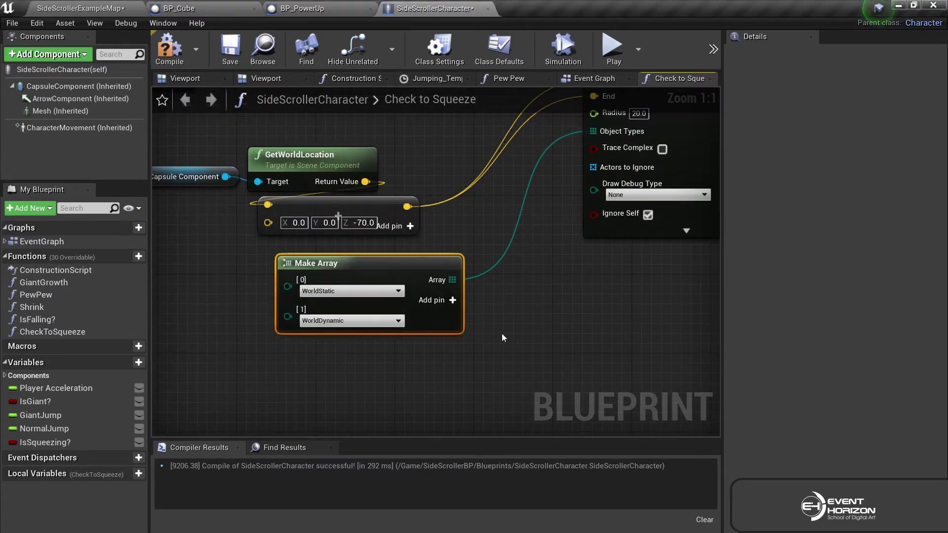
scroll(532, 340, down, 1)
scroll(532, 340, down, 1)
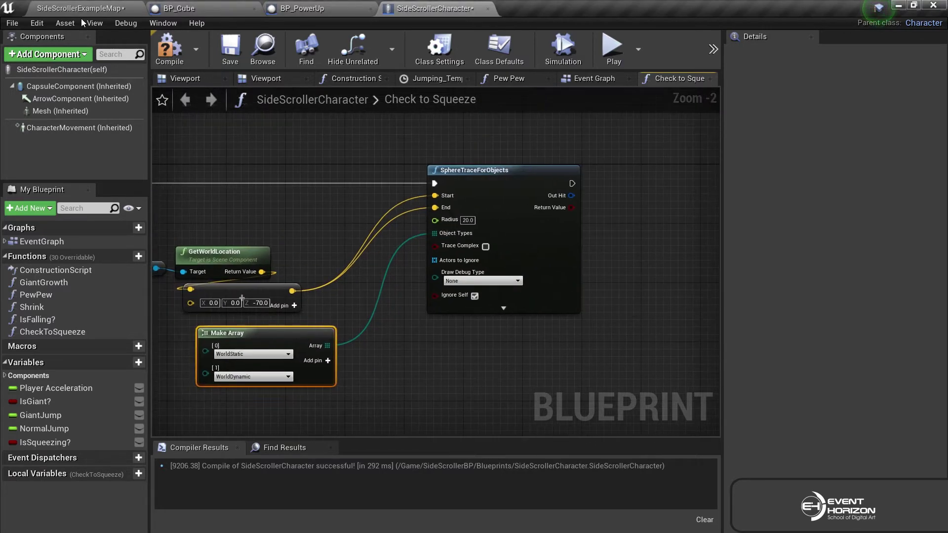
Compile and save the character, then break the trace's Out Hit into an expanded Break Hit Result.
click(175, 53)
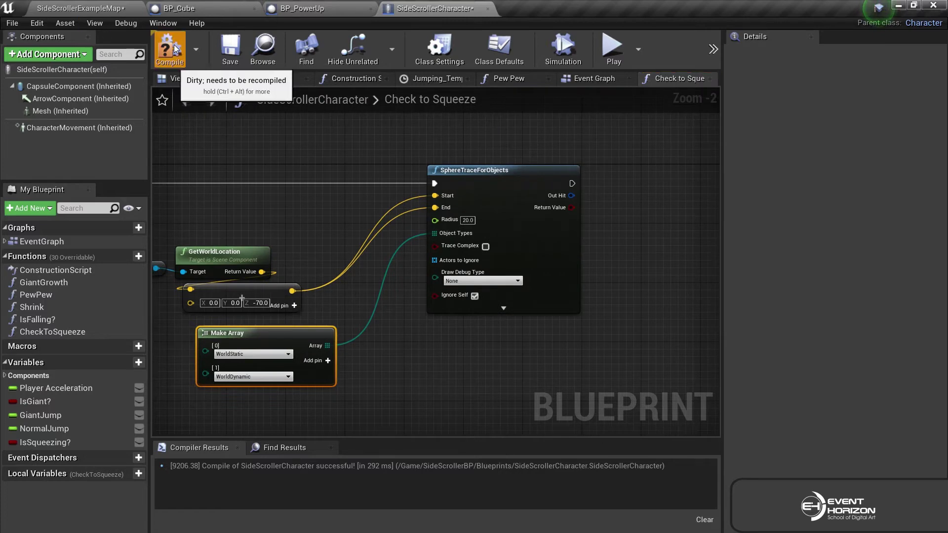
click(236, 55)
right_drag(611, 256, 503, 262)
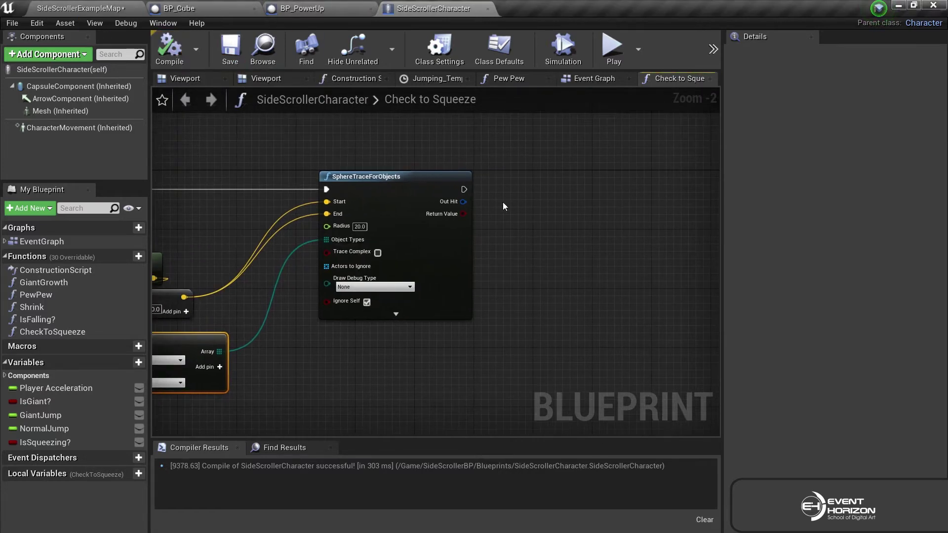
drag(463, 201, 553, 253)
text(break)
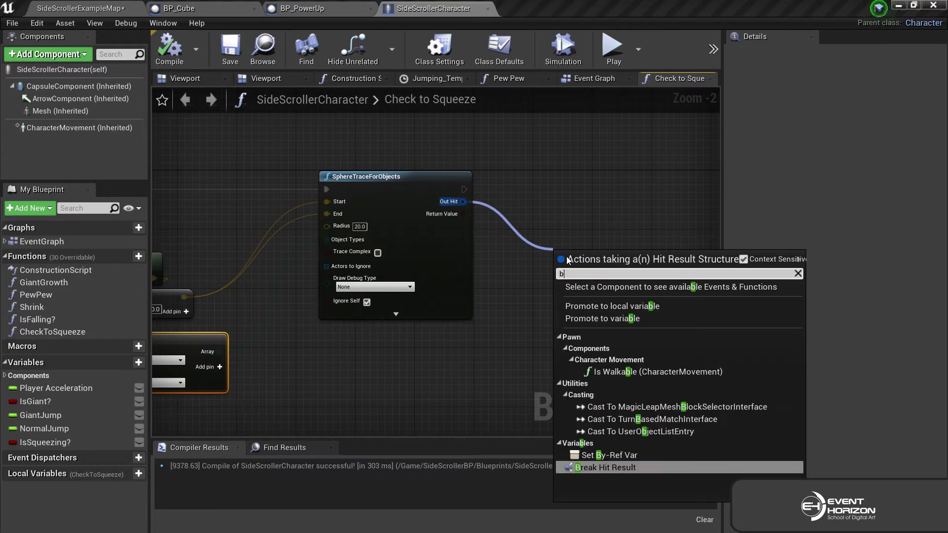
key(Return)
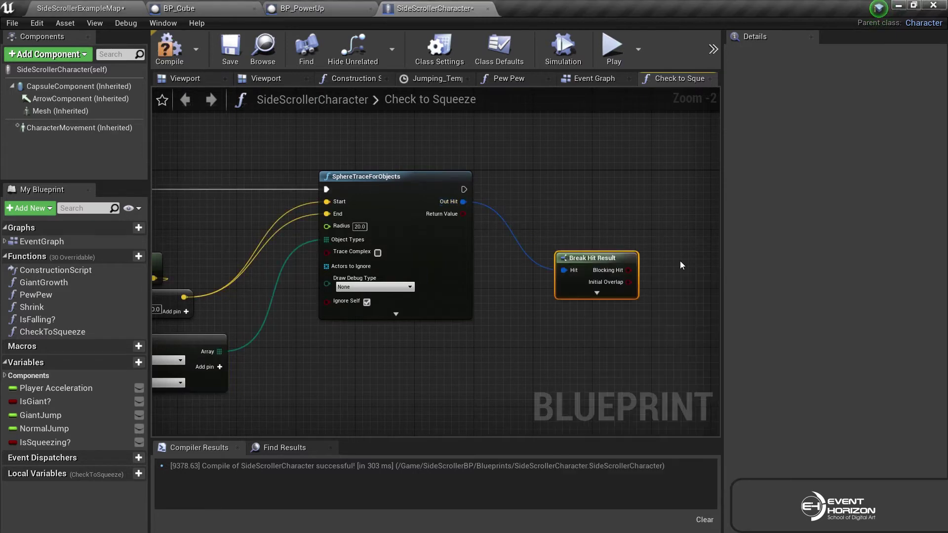
drag(609, 255, 565, 218)
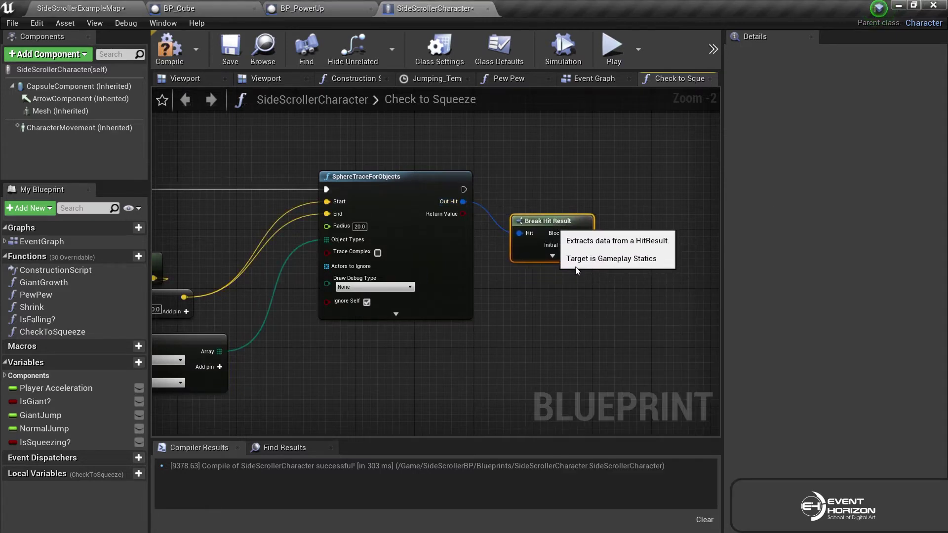
right_drag(597, 323, 534, 331)
click(490, 266)
Cast Hit Actor to BP_BaseEnemy, run it after the sphere trace, then compile and save.
right_drag(494, 272, 448, 242)
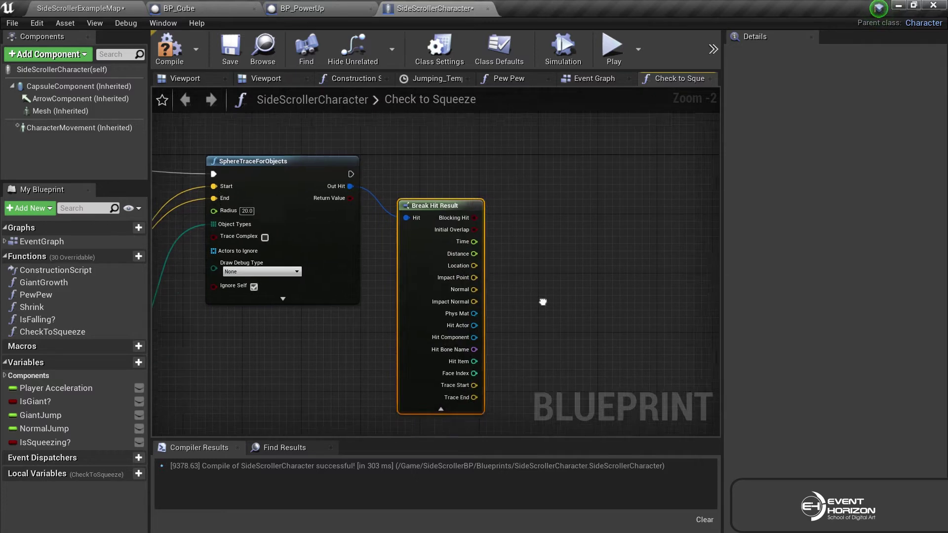
scroll(491, 338, up, 2)
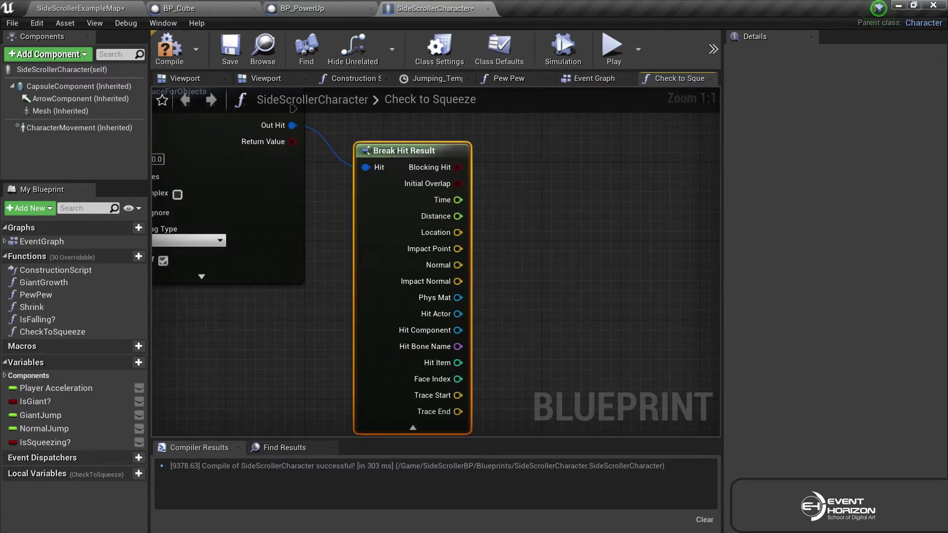
right_drag(526, 322, 511, 340)
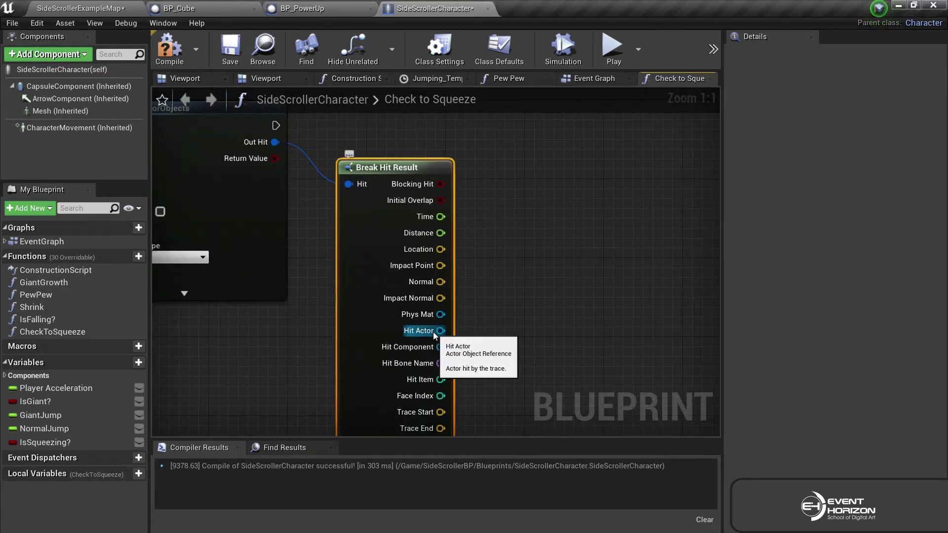
drag(440, 330, 573, 192)
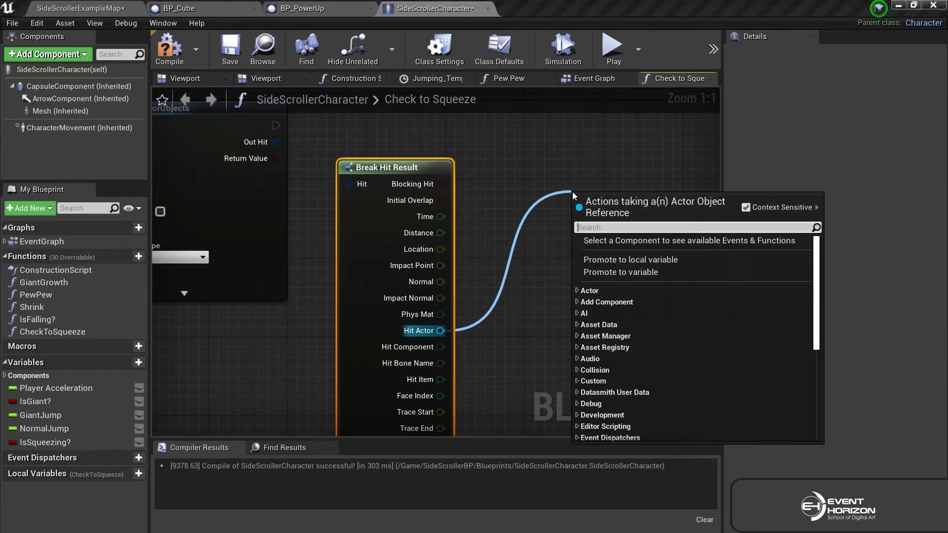
text(cast t)
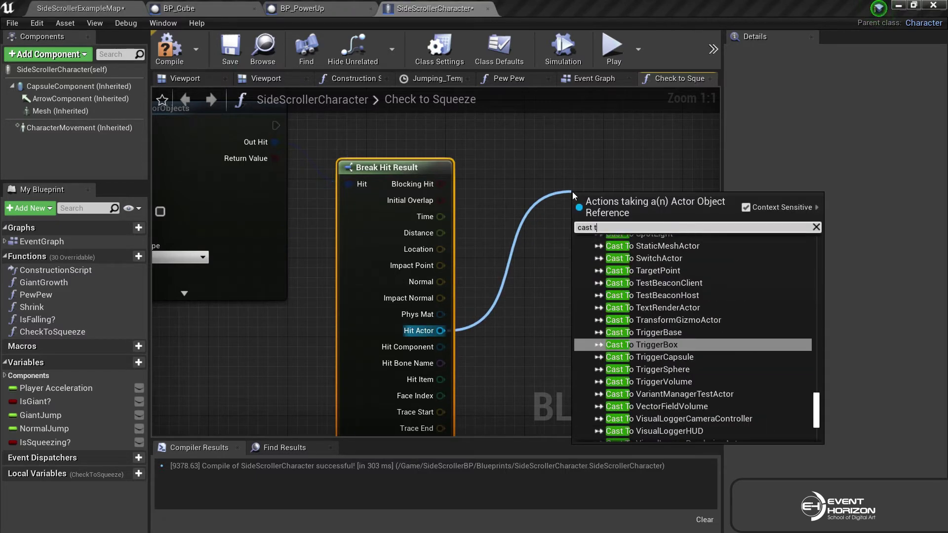
text(o base)
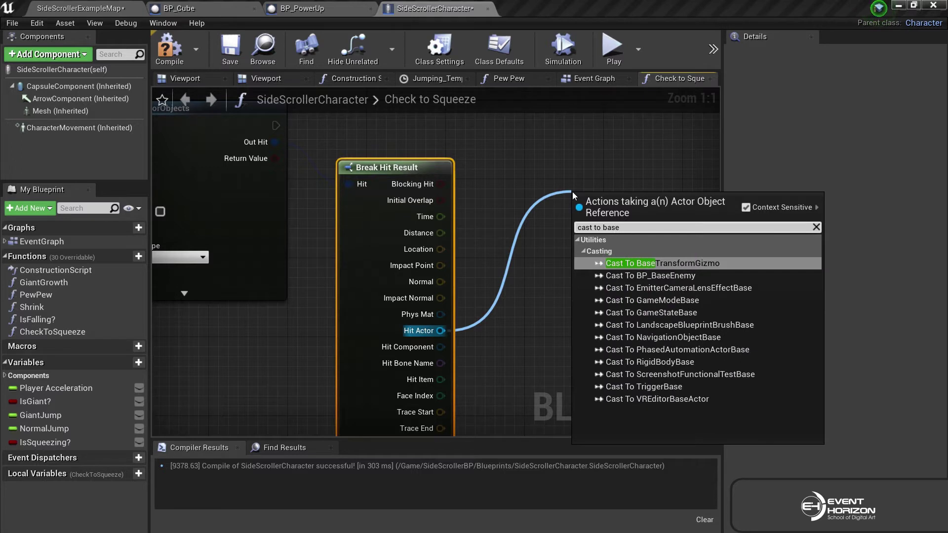
click(647, 277)
right_drag(663, 137, 597, 255)
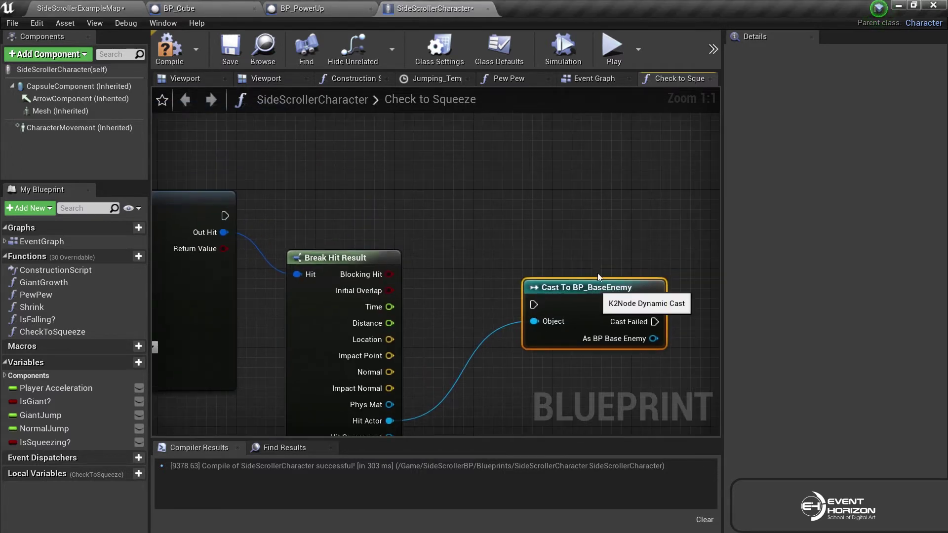
drag(599, 277, 619, 188)
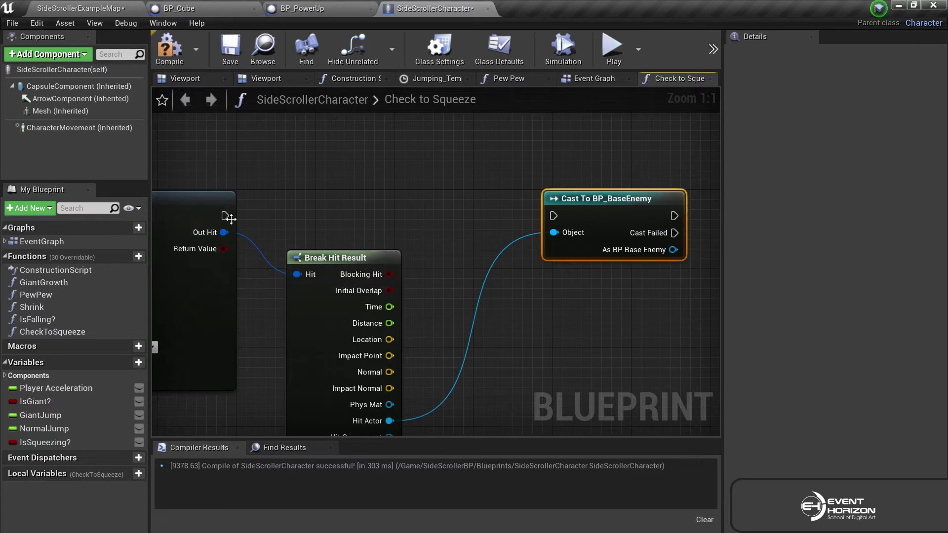
drag(224, 216, 553, 216)
scroll(158, 228, down, 2)
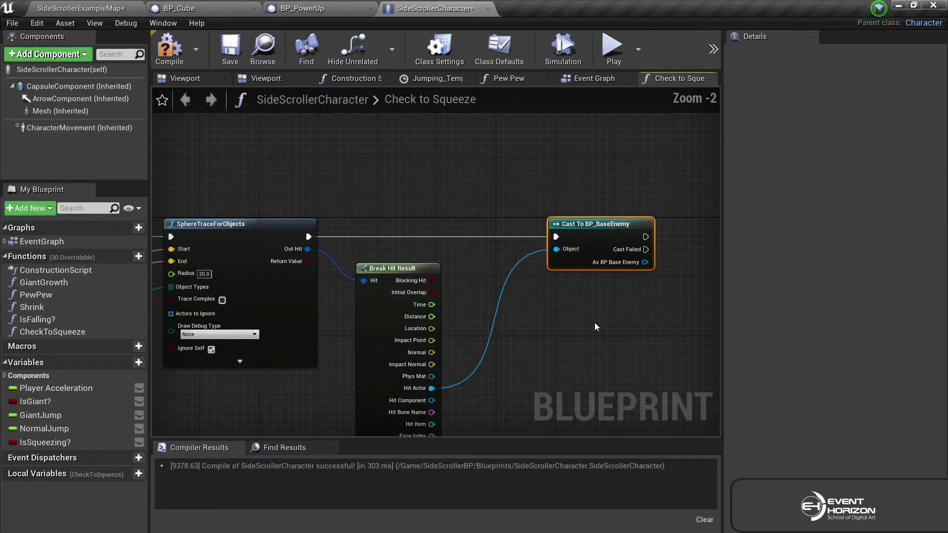
click(169, 54)
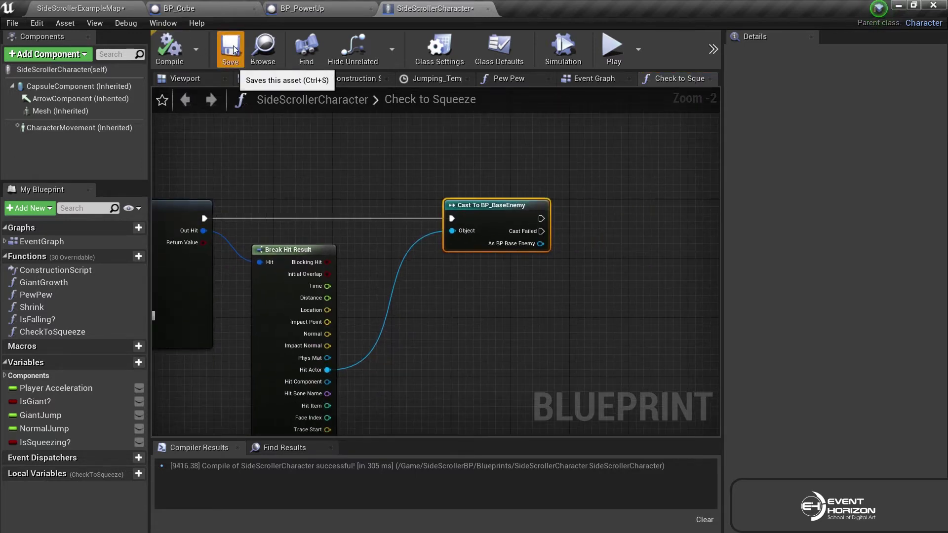
click(230, 50)
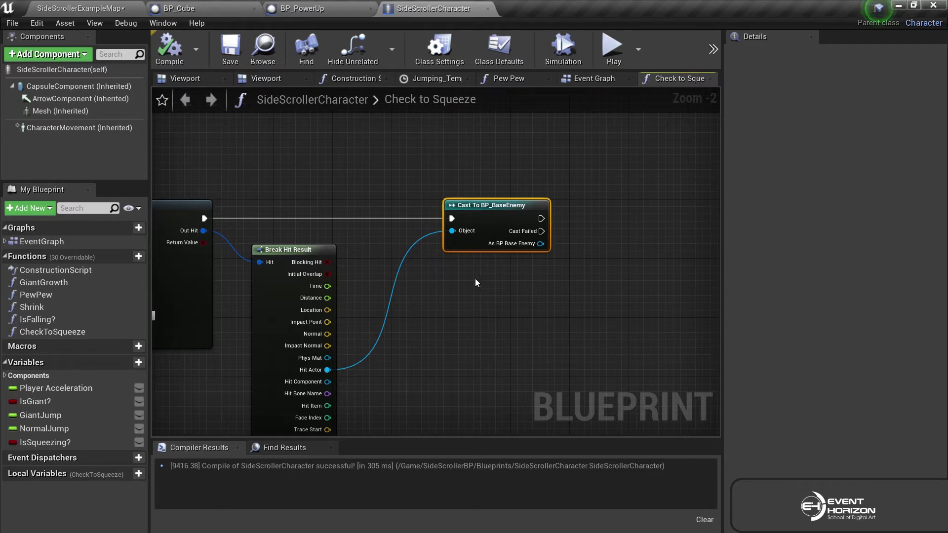
Open the BP_BaseEnemy blueprint and add a custom event named Squeezed.
click(45, 9)
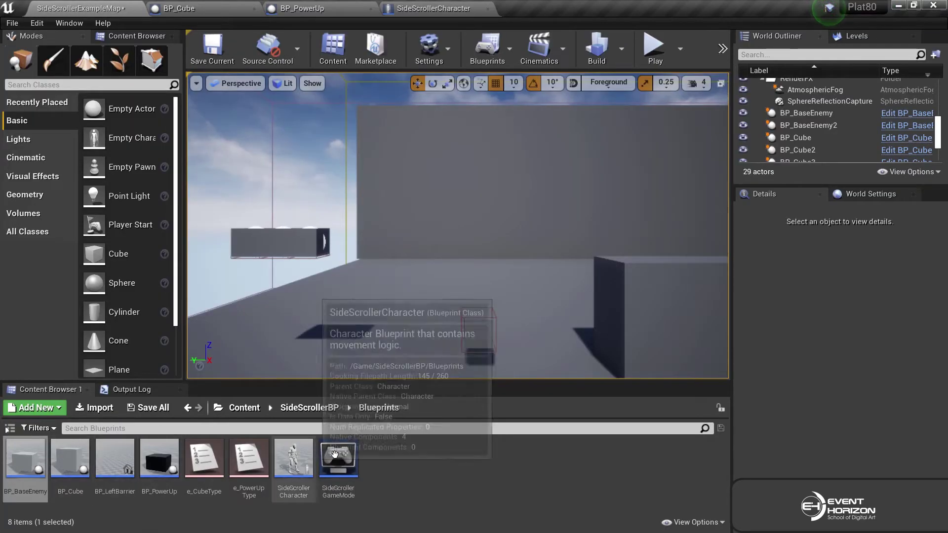
double_click(26, 458)
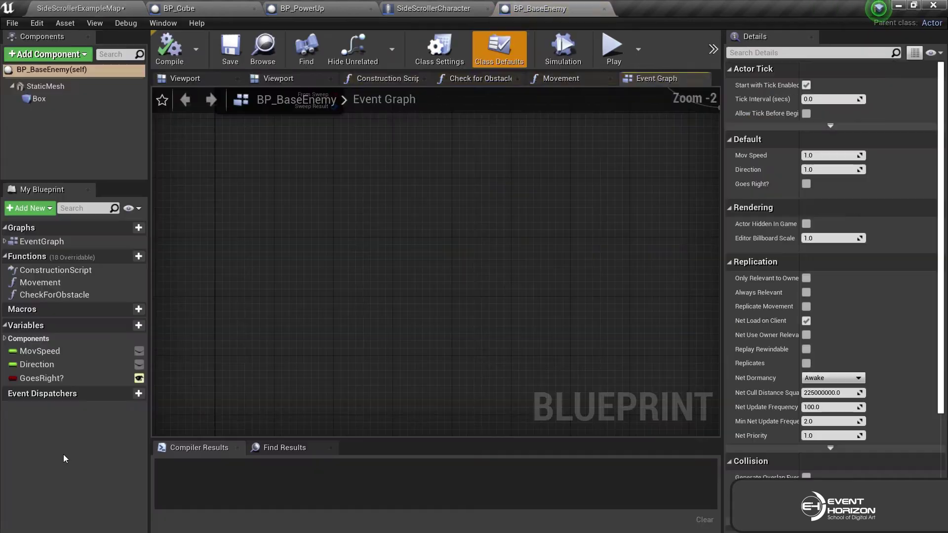
scroll(445, 297, down, 4)
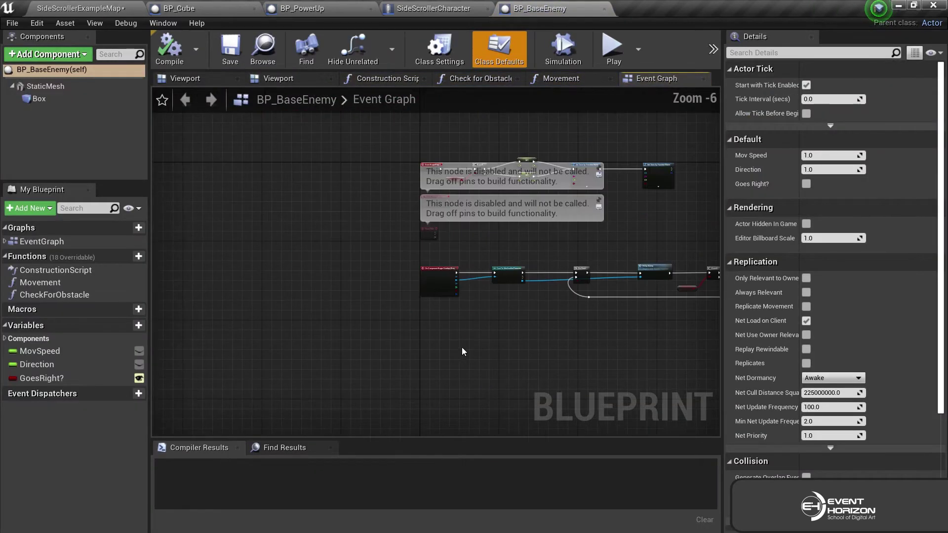
scroll(419, 336, up, 2)
scroll(383, 291, up, 1)
right_drag(387, 262, 354, 344)
right_click(354, 336)
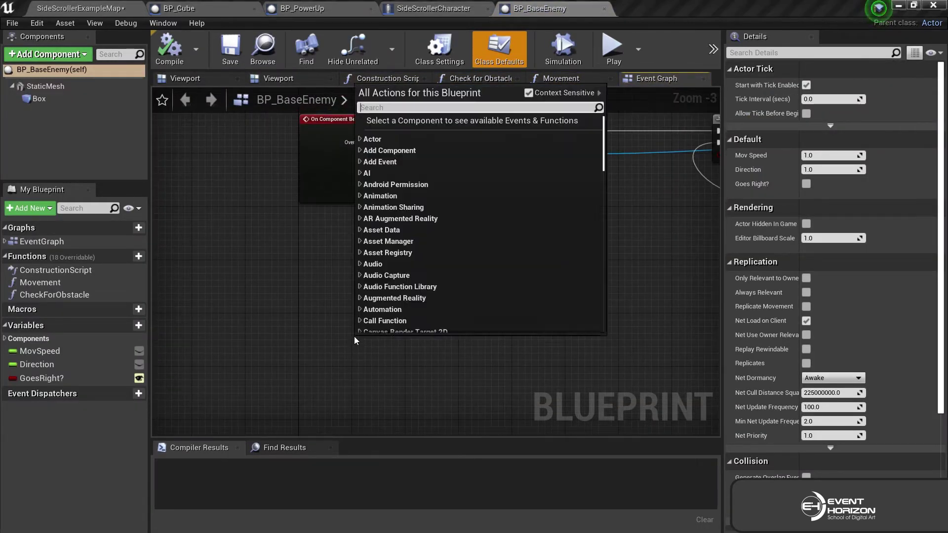
text(custom)
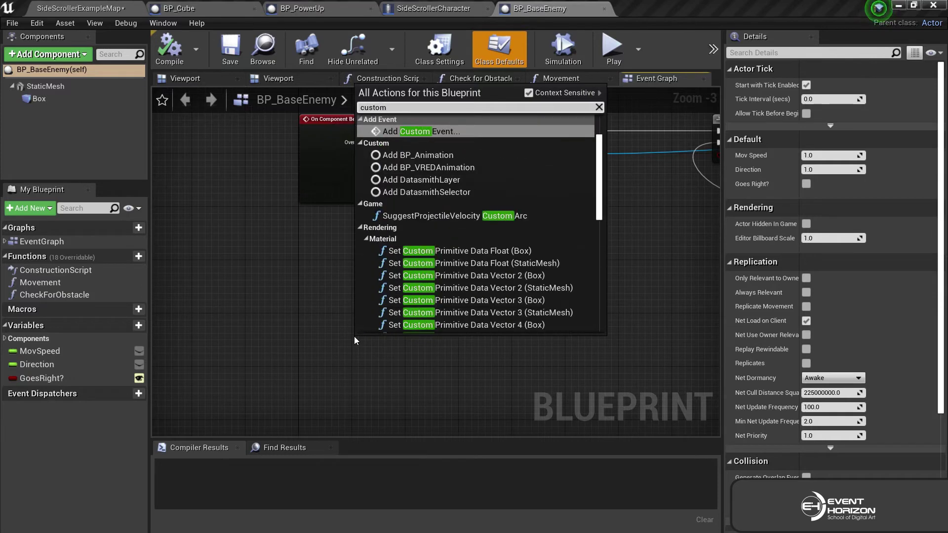
key(Return)
text(Squeezed)
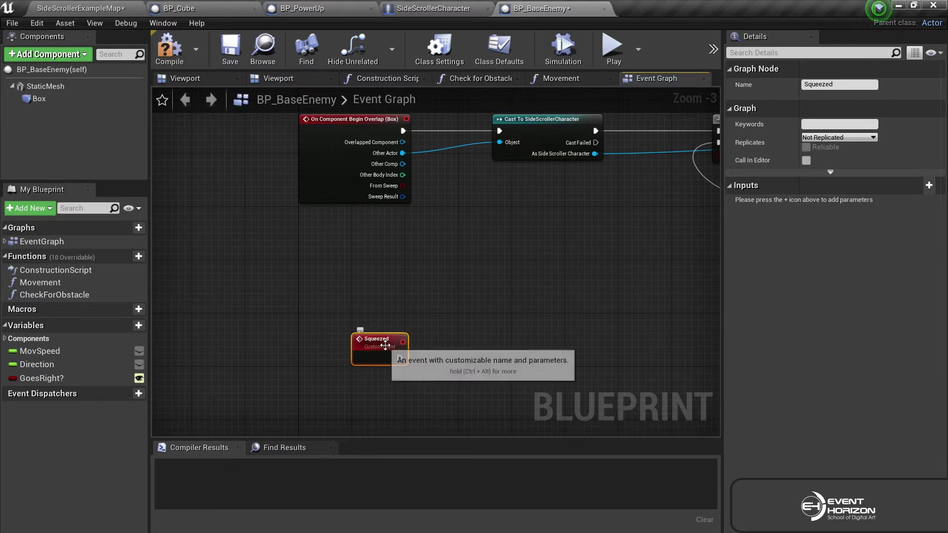
Wire a DestroyActor node after the Squeezed event, then compile and save BP_BaseEnemy.
drag(375, 346, 378, 293)
scroll(448, 322, up, 1)
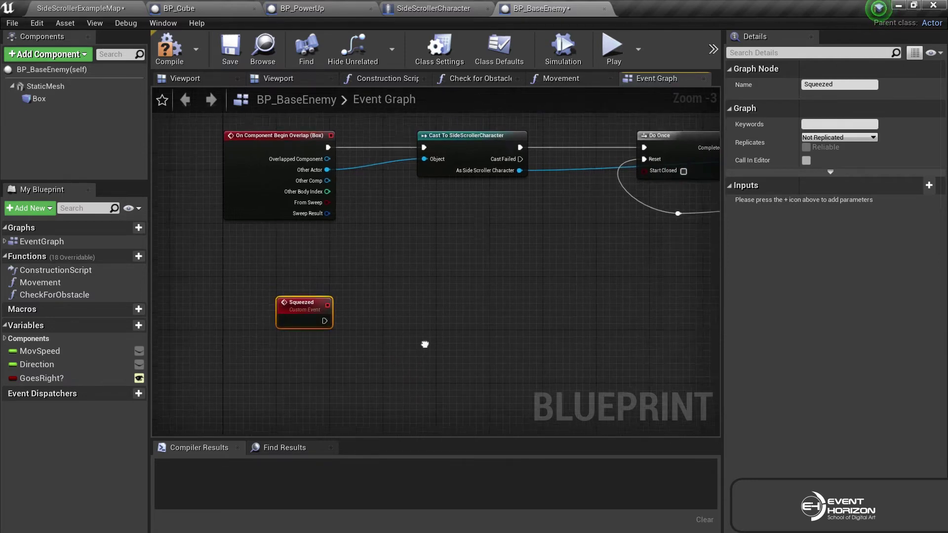
scroll(475, 312, up, 1)
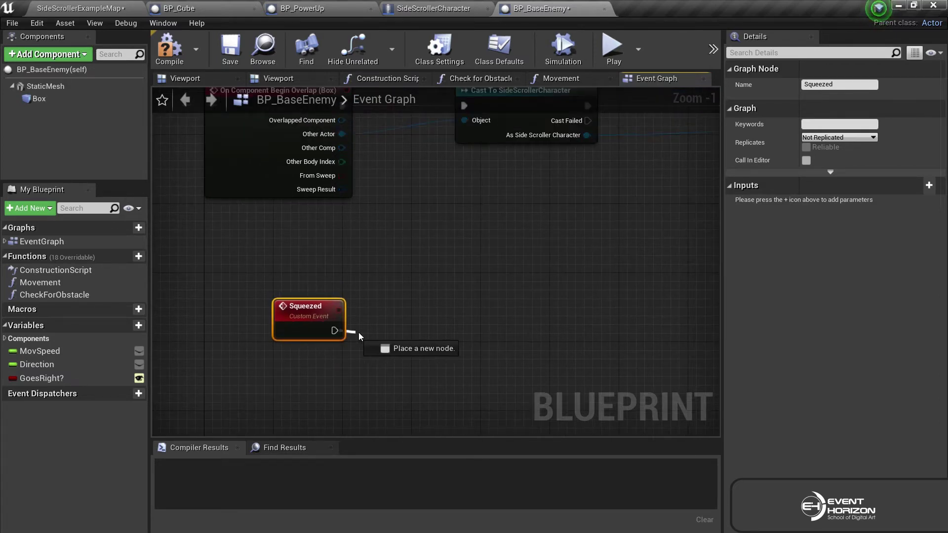
drag(331, 333, 417, 337)
text(destroy)
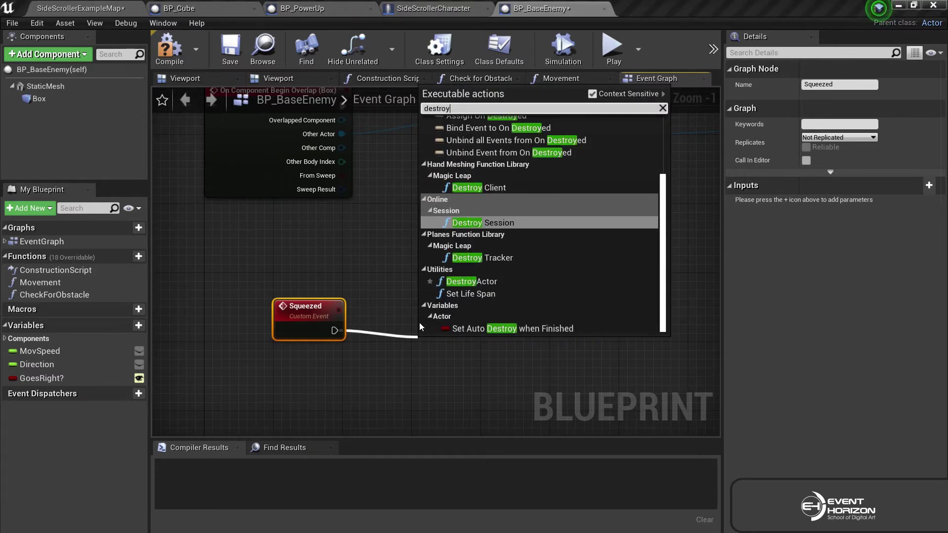
key(Down)
key(Down)
key(Down)
key(Up)
key(Return)
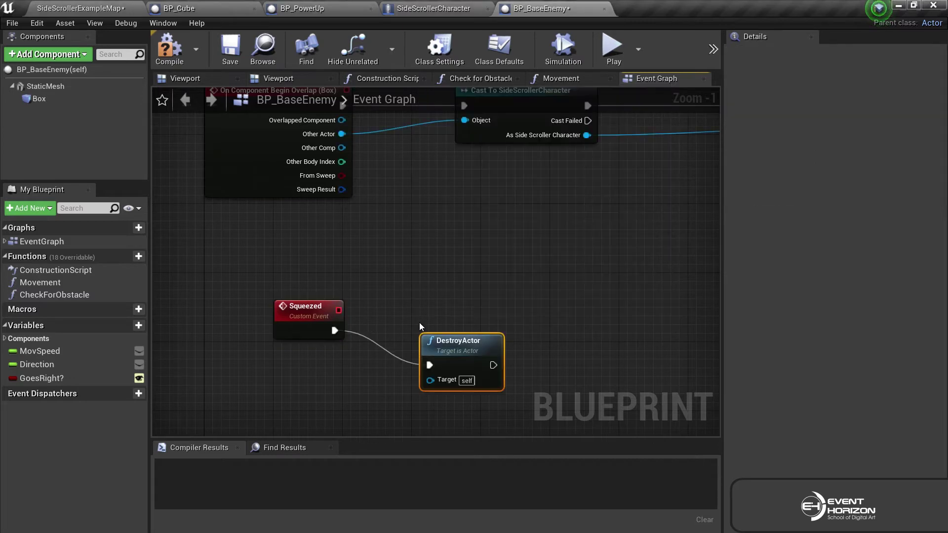
drag(450, 354, 450, 319)
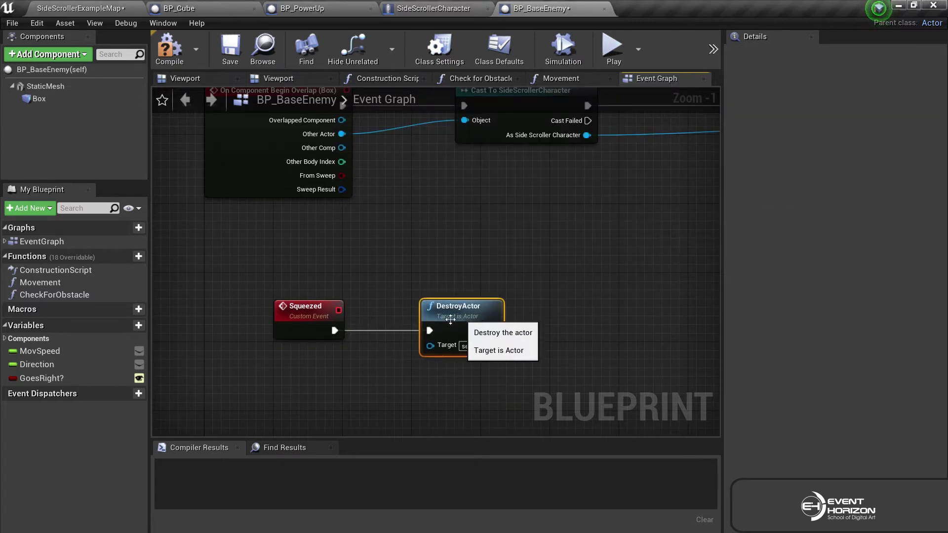
click(174, 48)
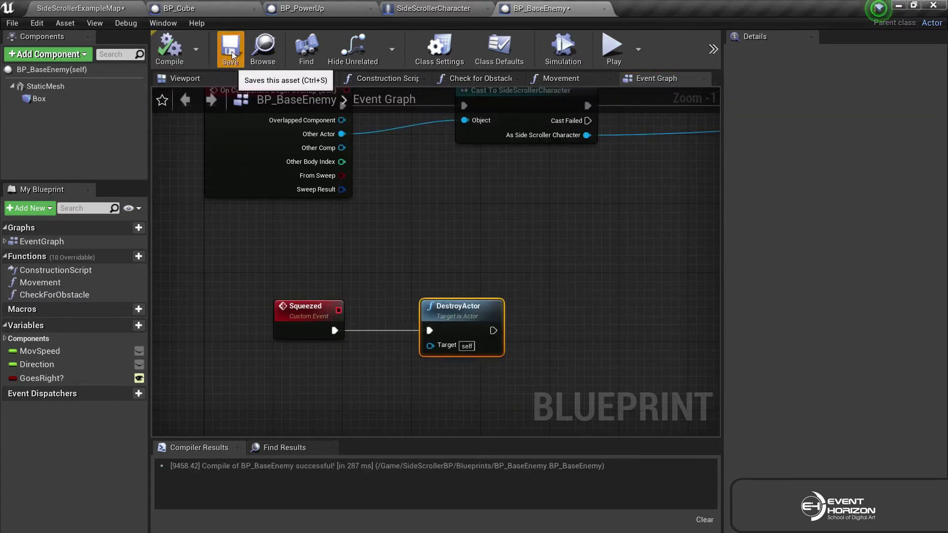
click(231, 49)
click(435, 7)
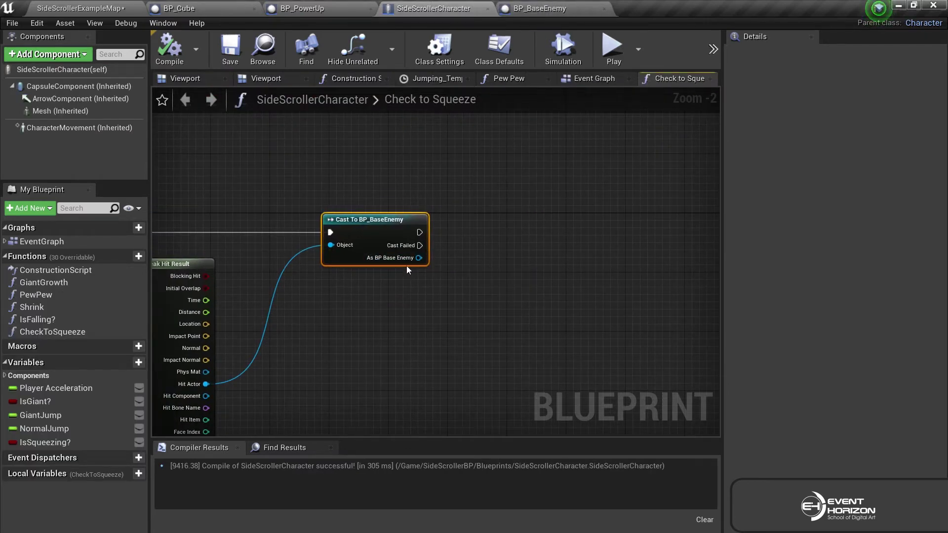
Call Squeezed on the cast's As BP Base Enemy output, then compile and save the character.
drag(418, 257, 484, 241)
text(sq)
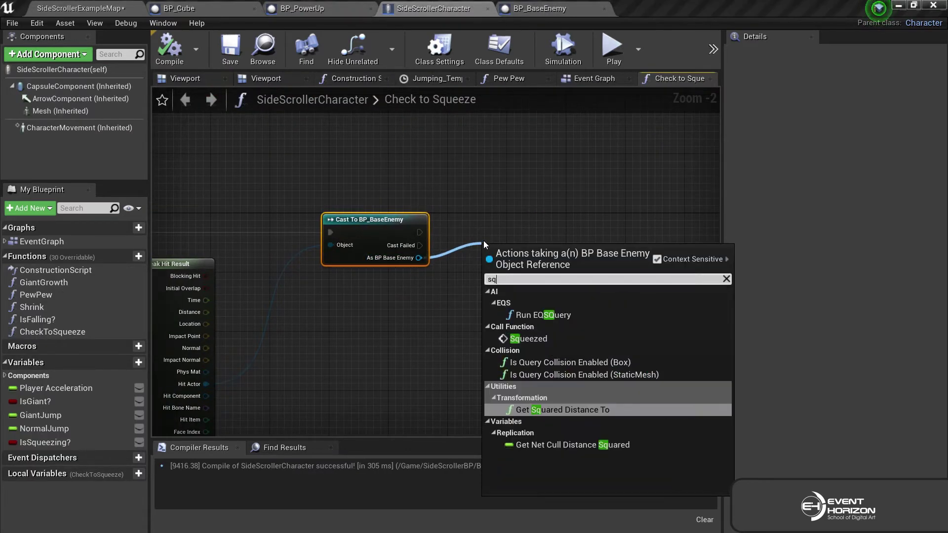
text(ueeze)
click(553, 303)
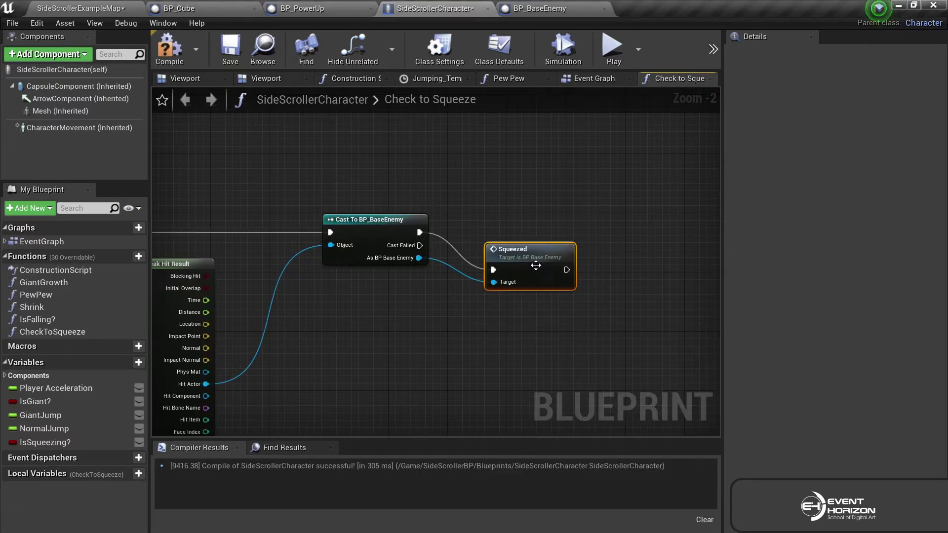
drag(535, 251, 529, 216)
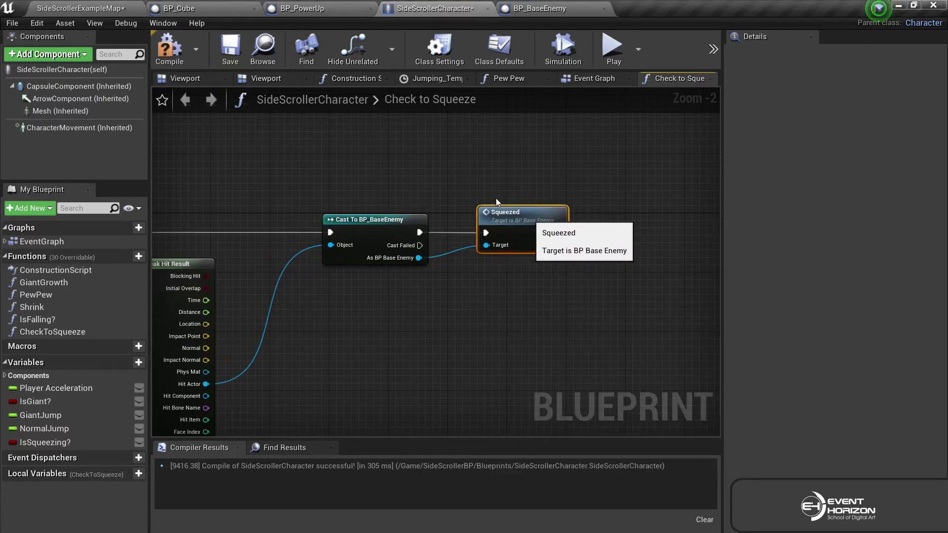
click(169, 49)
click(230, 50)
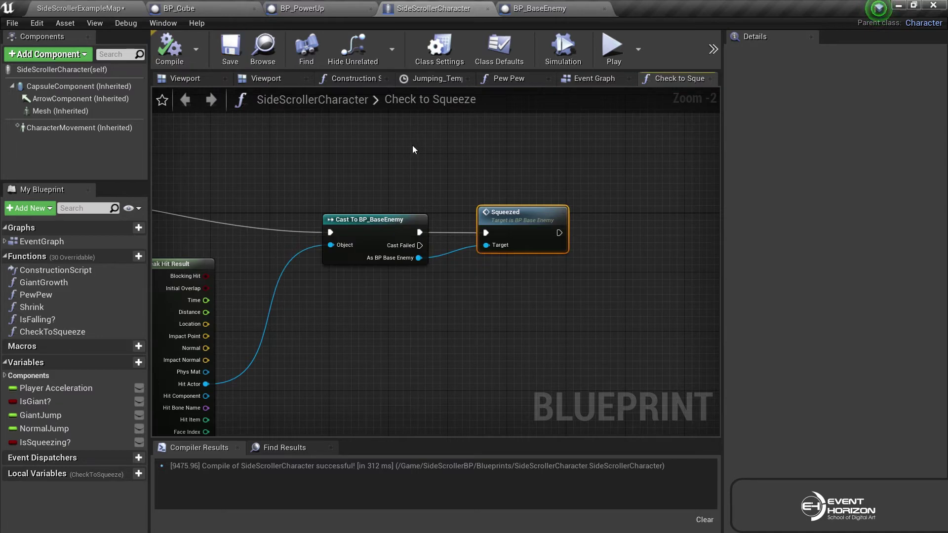
click(593, 79)
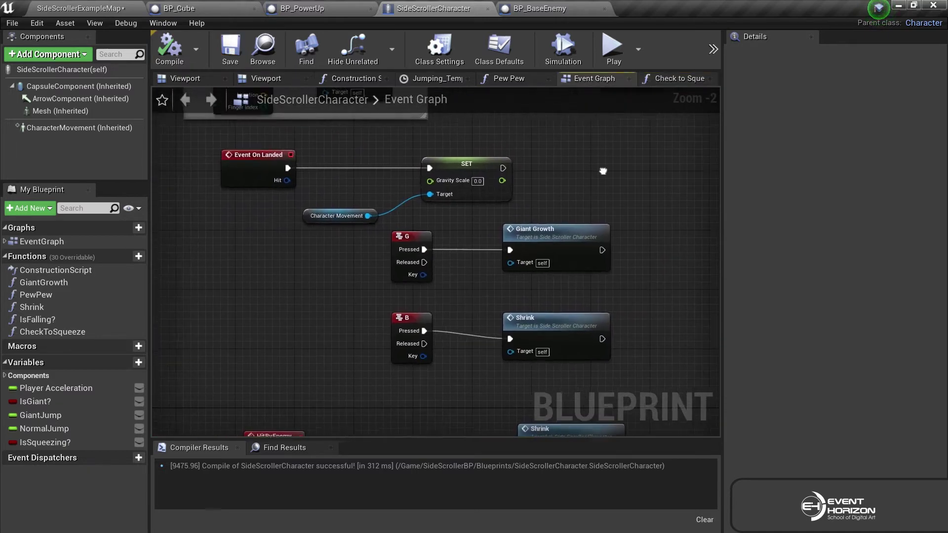
Duplicate the BeginPlay Set Timer by Function Name node and chain the copy after the original.
right_drag(603, 171, 597, 271)
scroll(596, 271, down, 2)
mouse_move(656, 148)
right_down()
mouse_move(558, 248)
mouse_move(518, 270)
right_up()
scroll(493, 214, up, 1)
mouse_move(493, 214)
right_down()
mouse_move(621, 227)
mouse_move(567, 290)
right_up()
scroll(567, 290, down, 1)
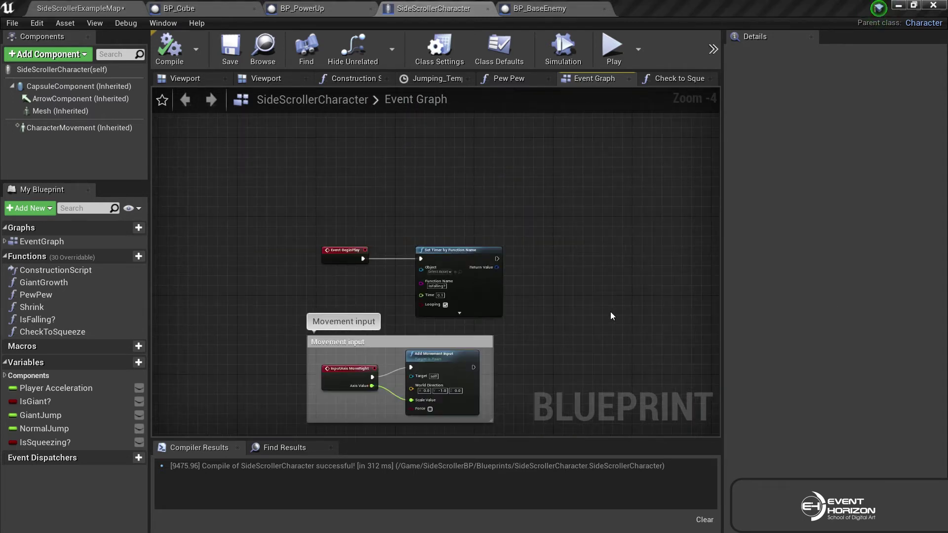
right_drag(611, 316, 545, 233)
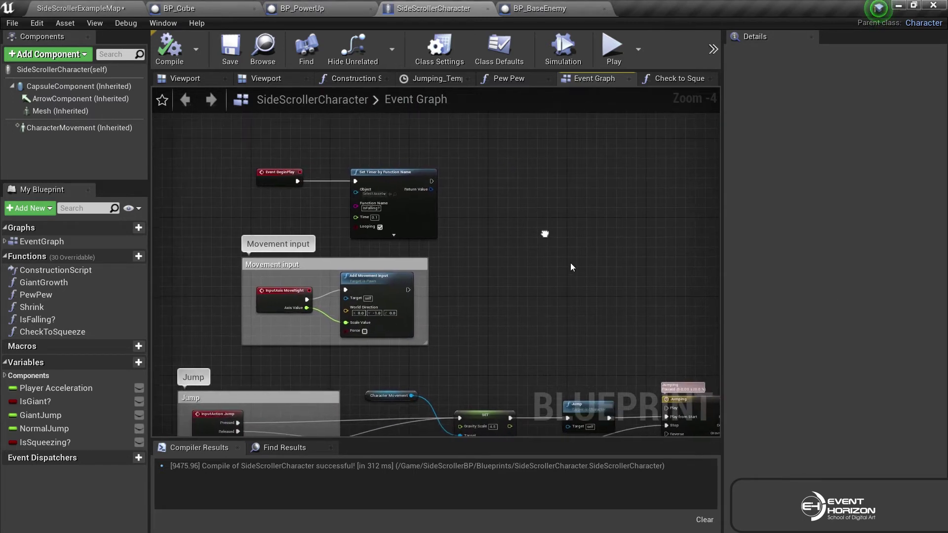
scroll(571, 267, up, 2)
right_drag(545, 233, 566, 268)
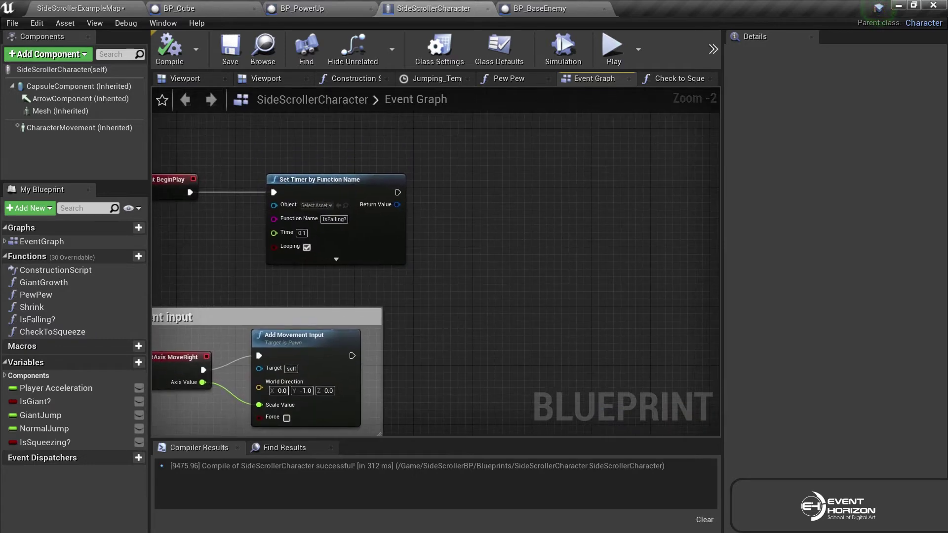
click(348, 179)
key(ctrl+c)
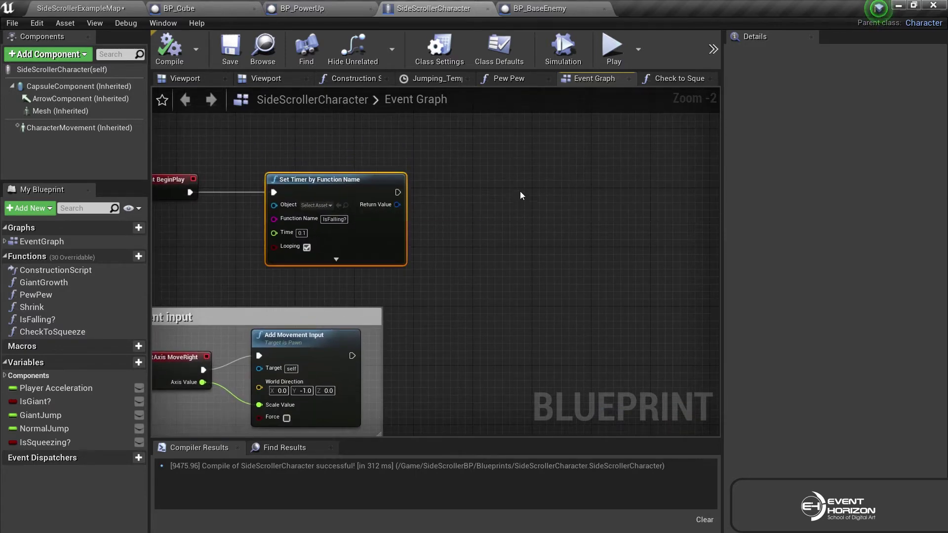
key(ctrl+v)
scroll(500, 229, up, 2)
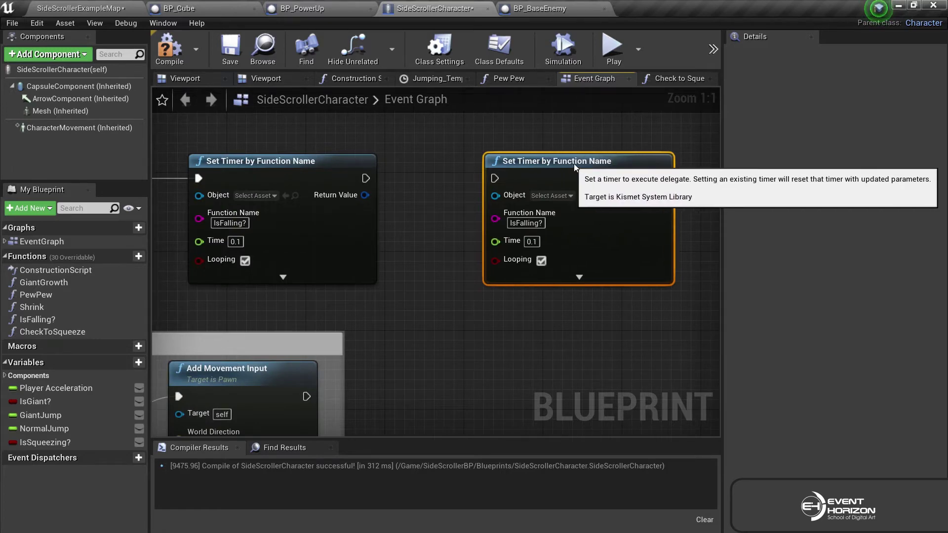
drag(569, 170, 589, 168)
drag(365, 178, 515, 178)
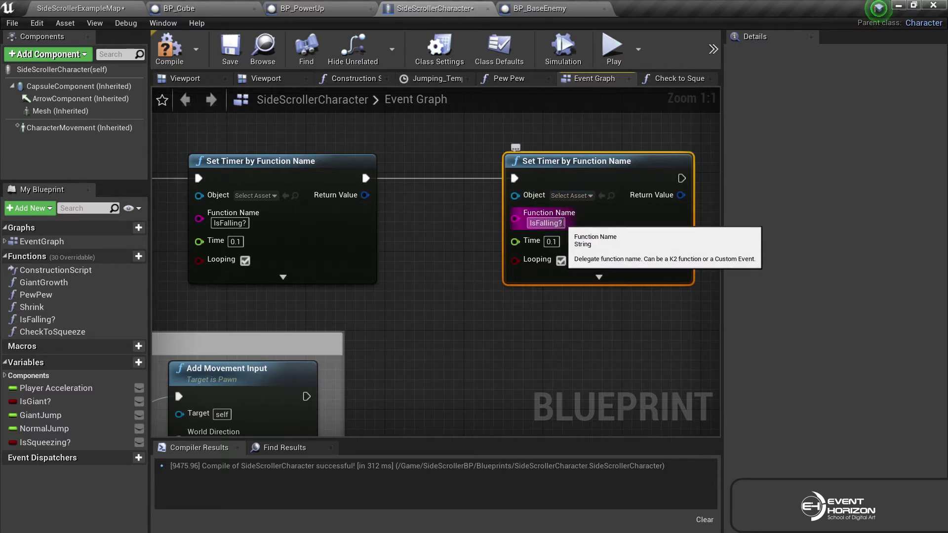
Set the new timer to CheckToSqueeze every 0.05 seconds, then compile and save.
text(Check)
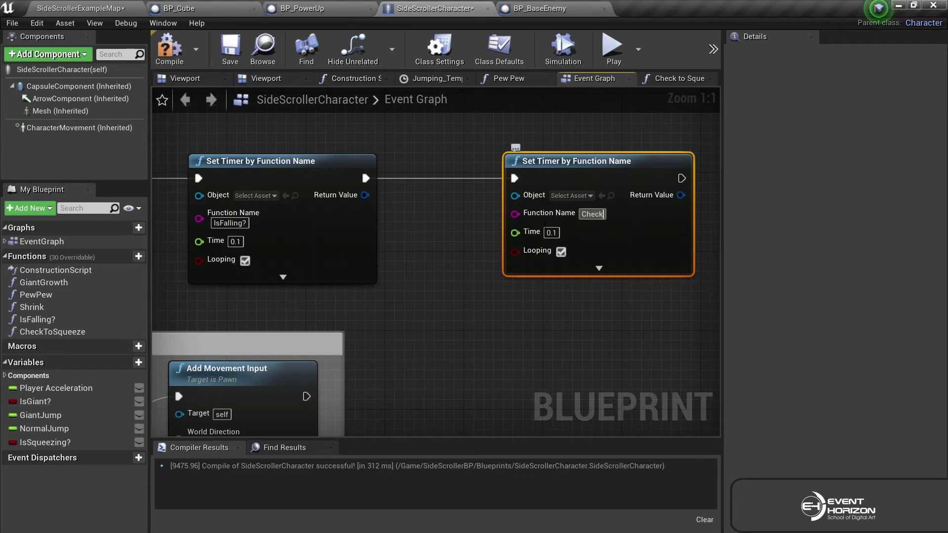
text(ToSqueeze)
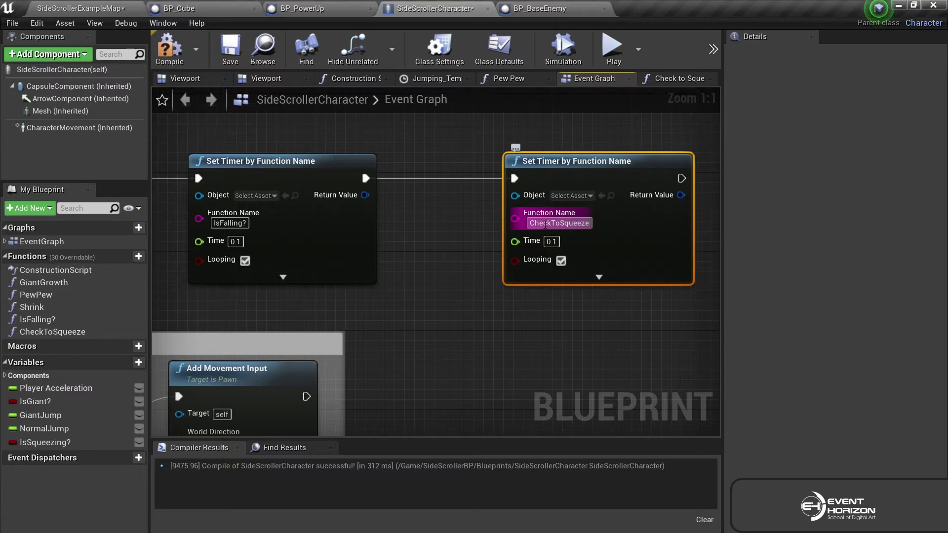
click(551, 241)
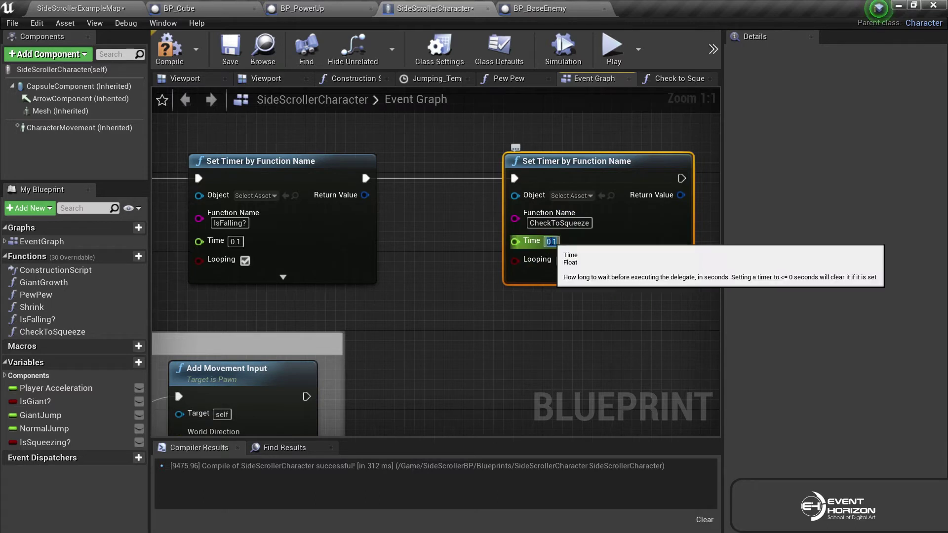
click(553, 241)
text(05)
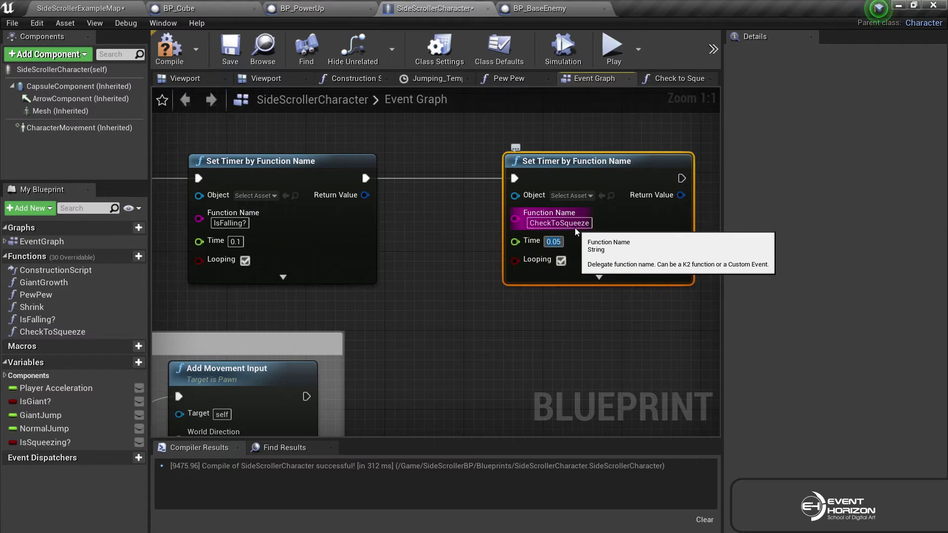
key(Return)
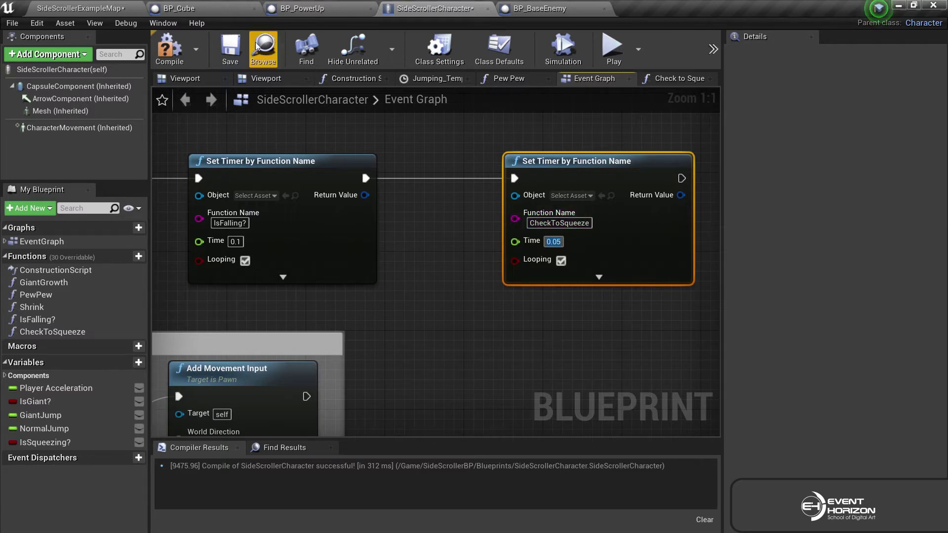
click(178, 51)
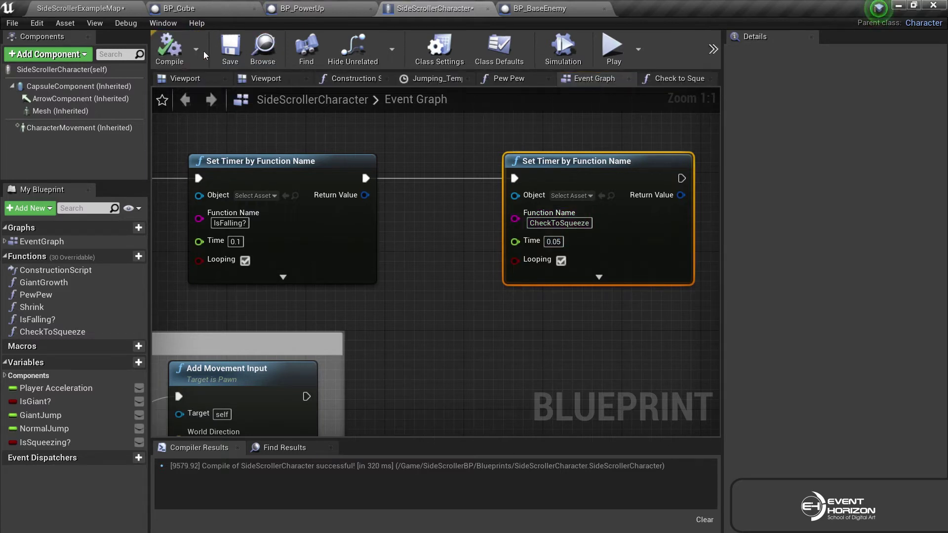
click(231, 50)
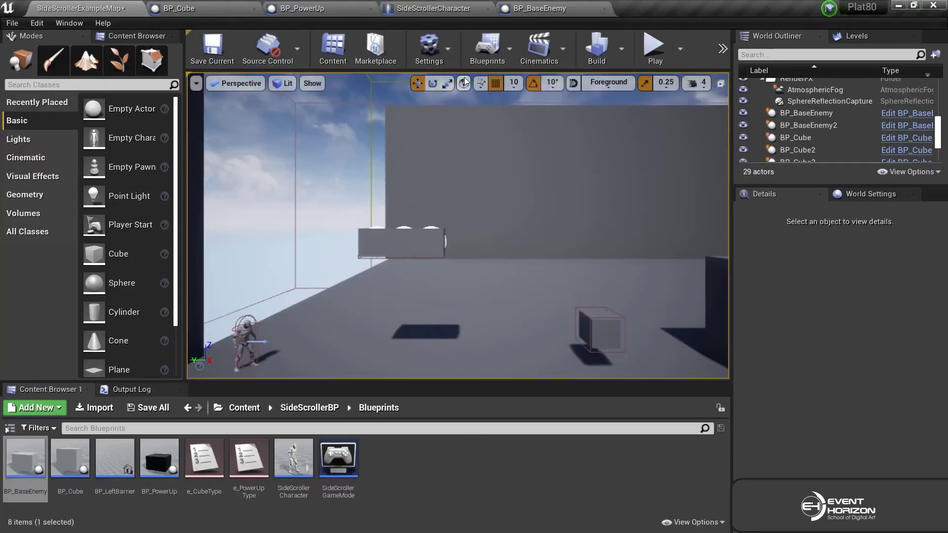
Play-test the level, jumping onto the enemy to try the squeeze, then stop.
click(652, 52)
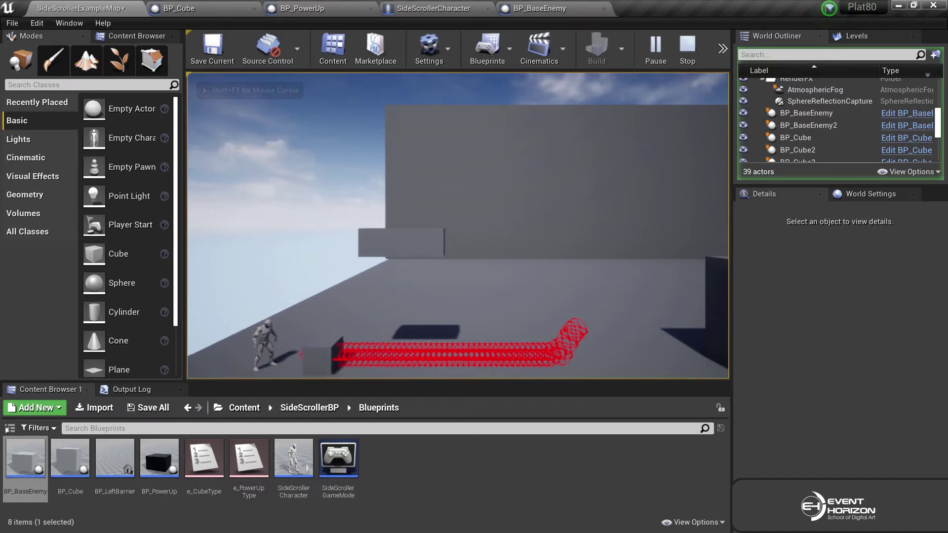
key(space)
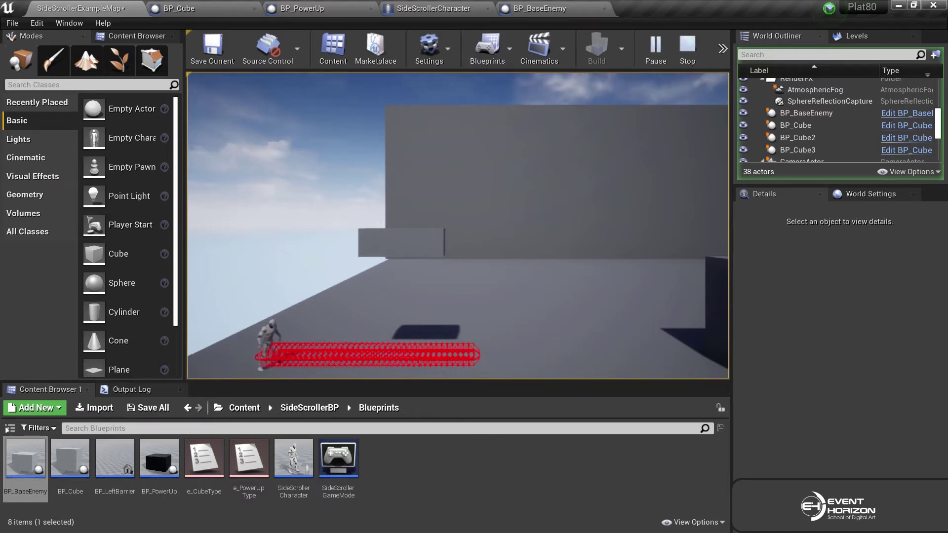
key(Escape)
Open the CheckToSqueeze function graph in the SideScrollerCharacter blueprint.
click(460, 7)
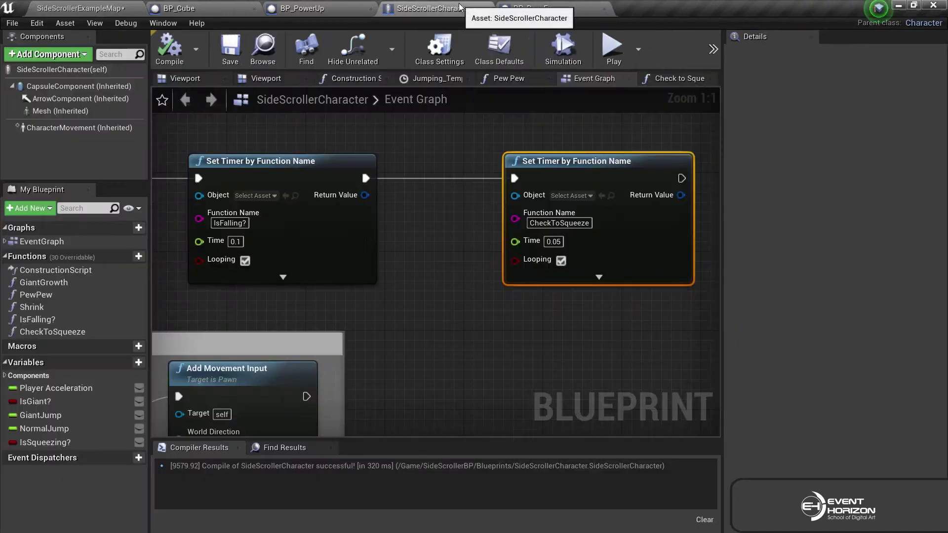
click(91, 333)
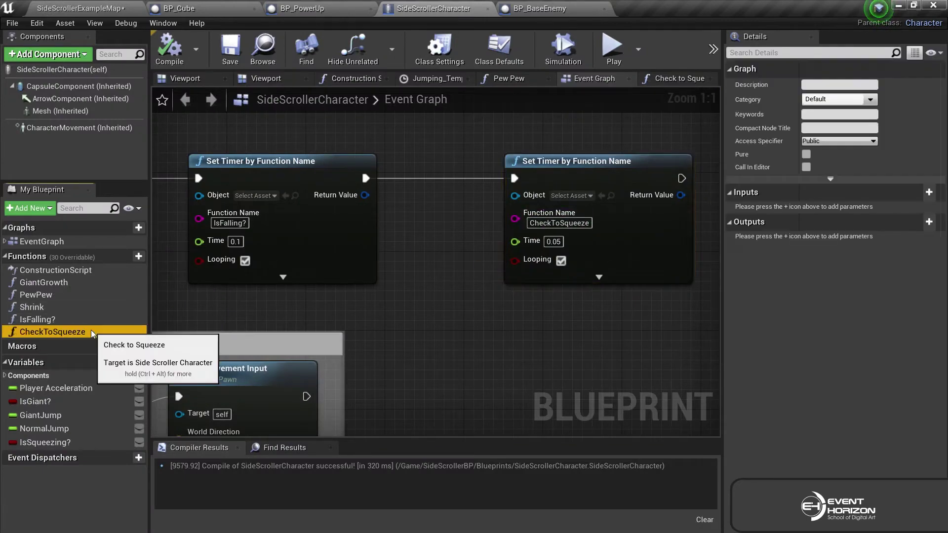
double_click(91, 332)
scroll(592, 367, up, 3)
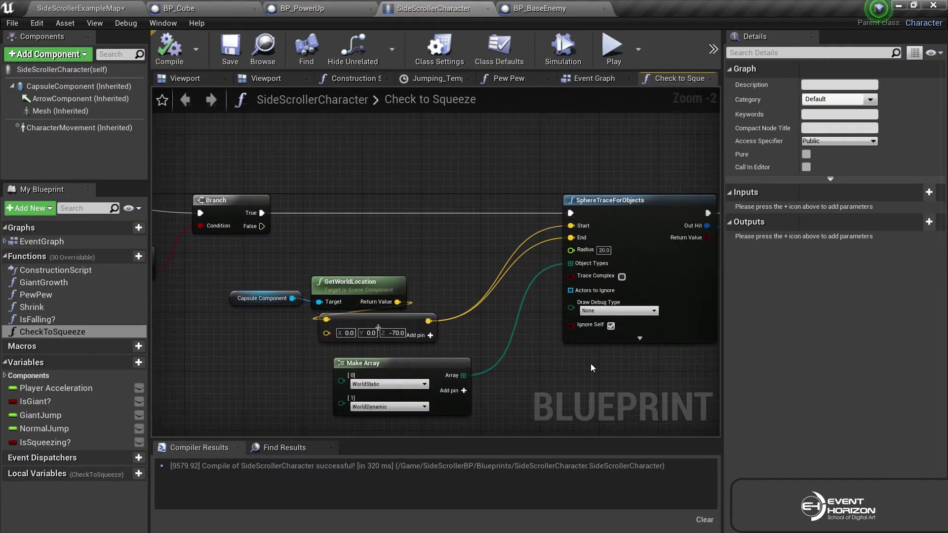
scroll(592, 368, up, 2)
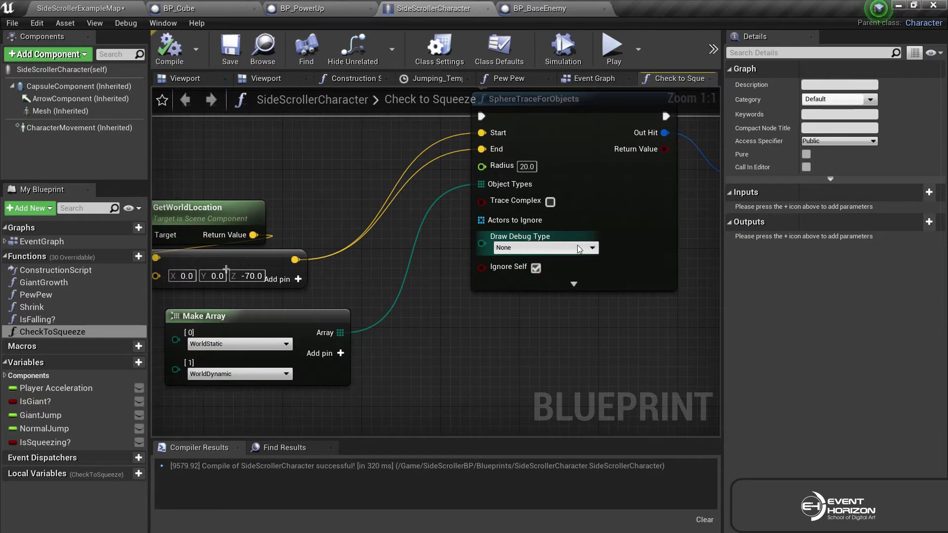
Set the sphere trace's Draw Debug Type to Persistent and recompile the character.
click(578, 248)
click(573, 279)
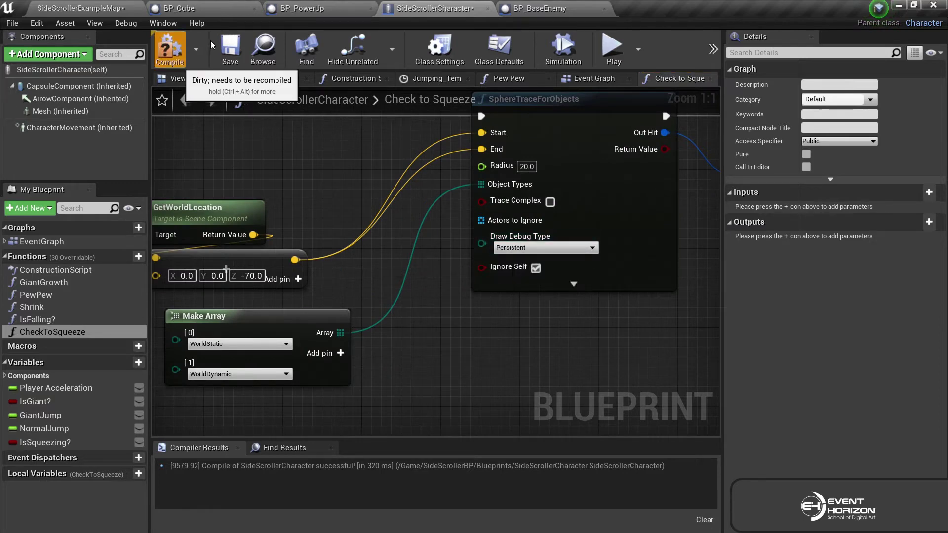
click(169, 50)
click(79, 9)
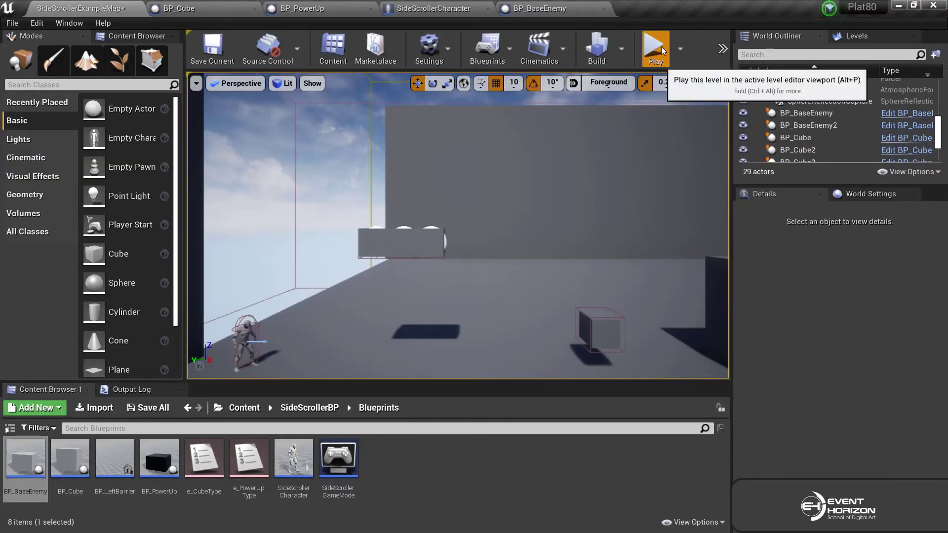
click(661, 46)
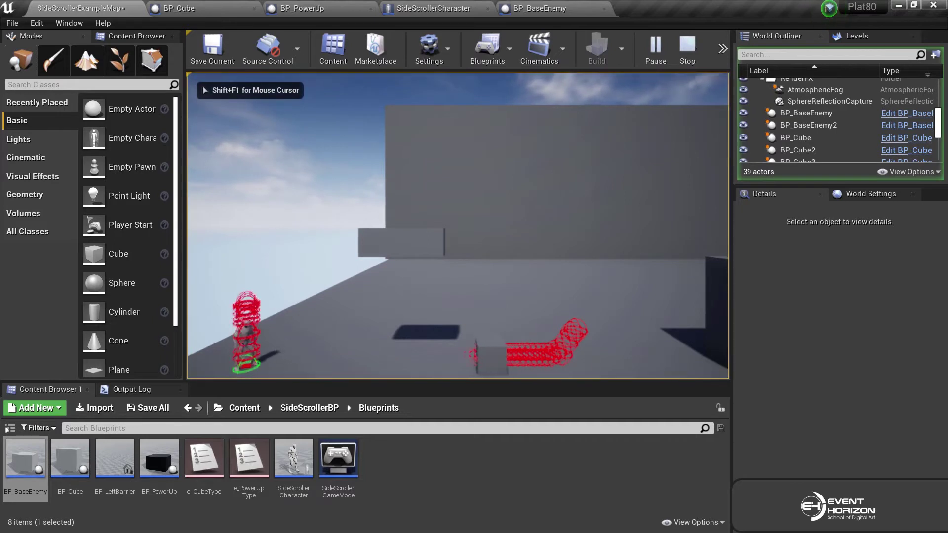
key(d)
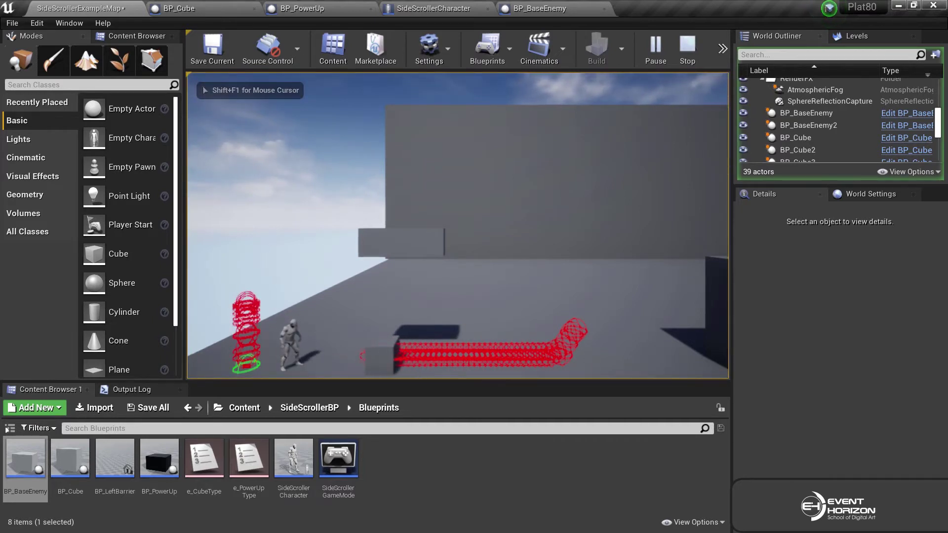
key(space)
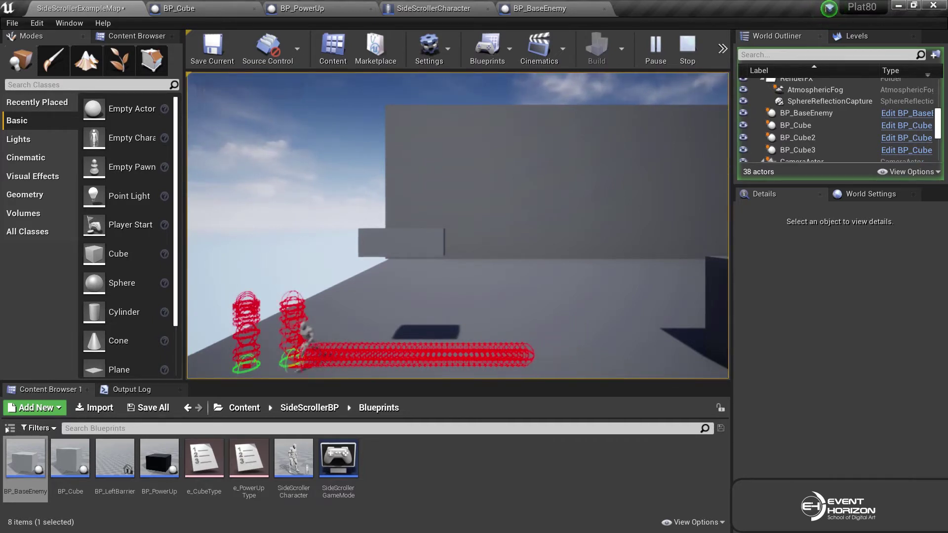
key(space)
key(d)
key(space)
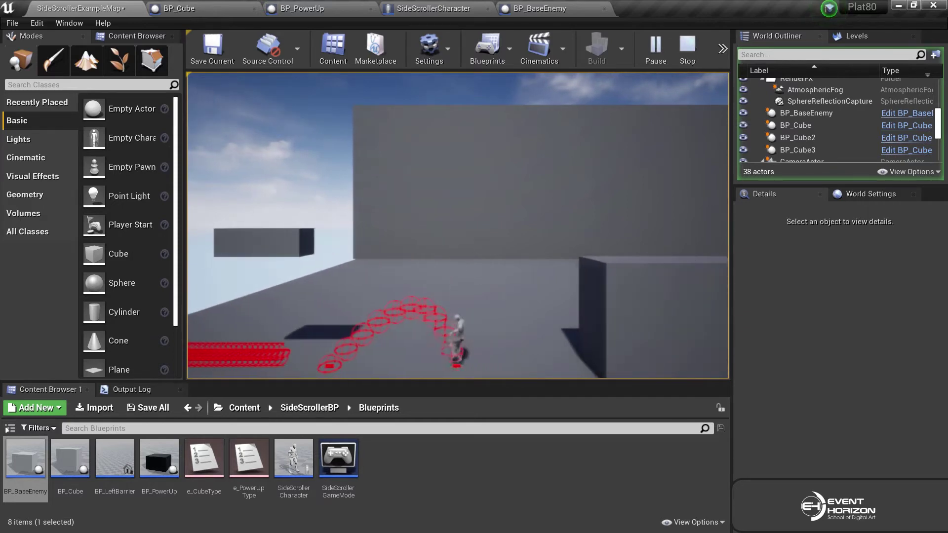
key(space)
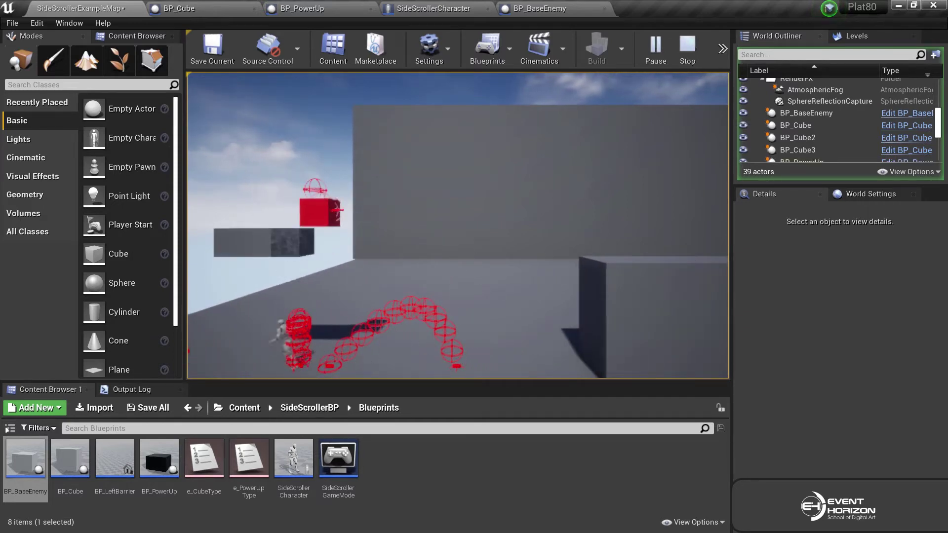
key(Escape)
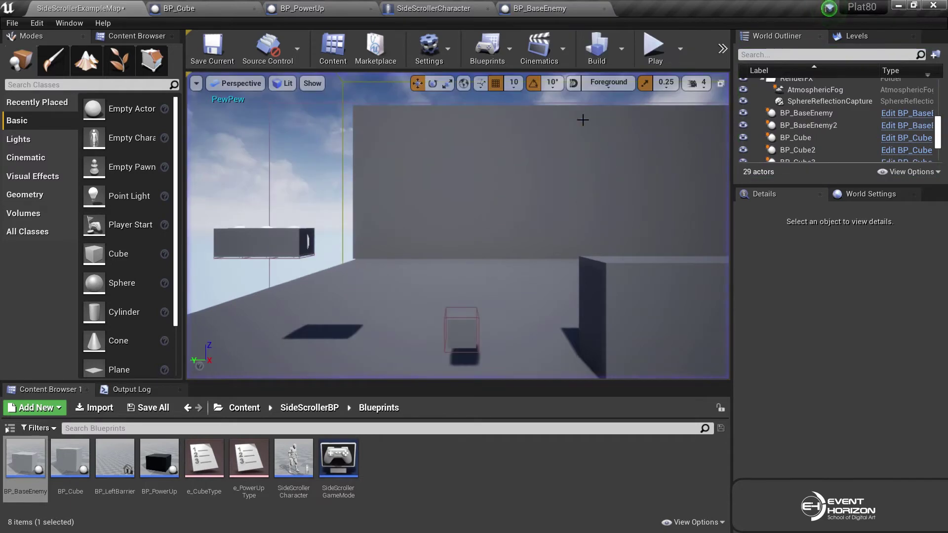
click(667, 46)
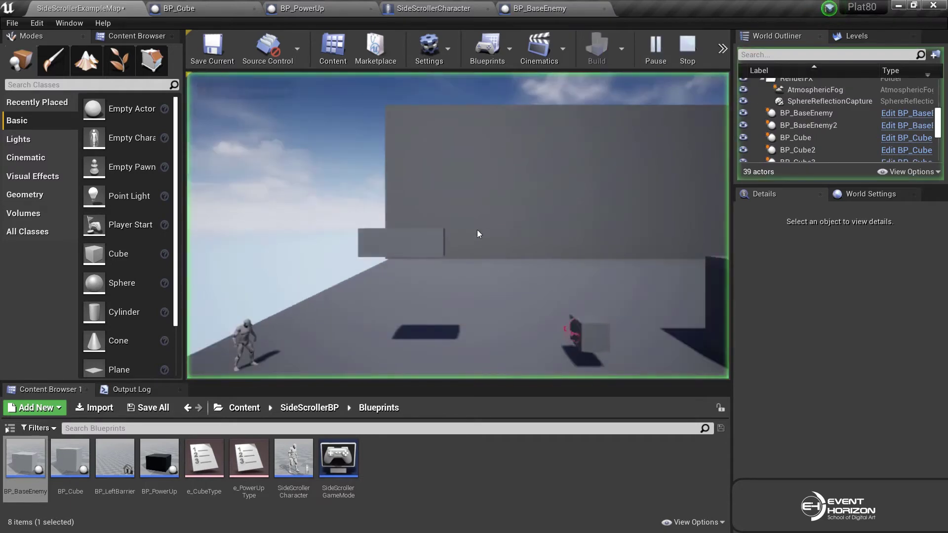
click(379, 332)
key(a)
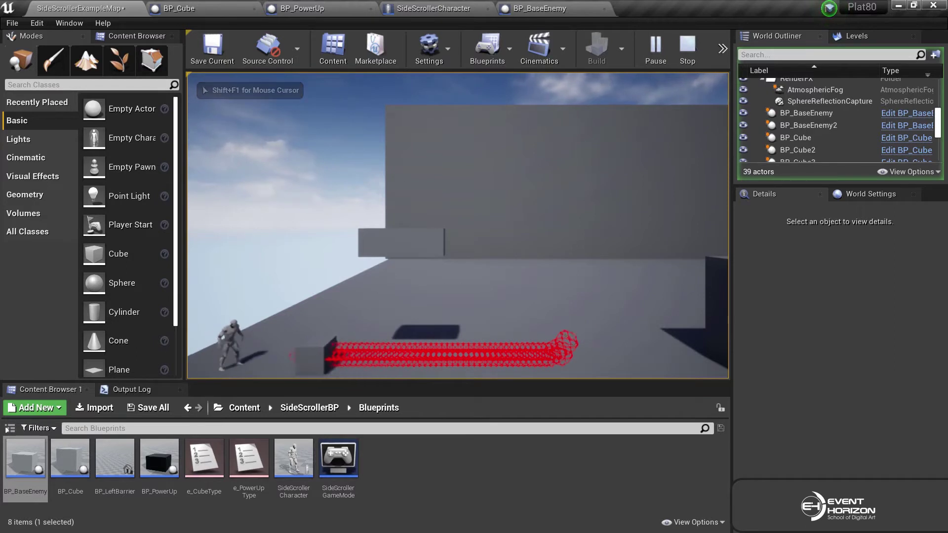
key(space)
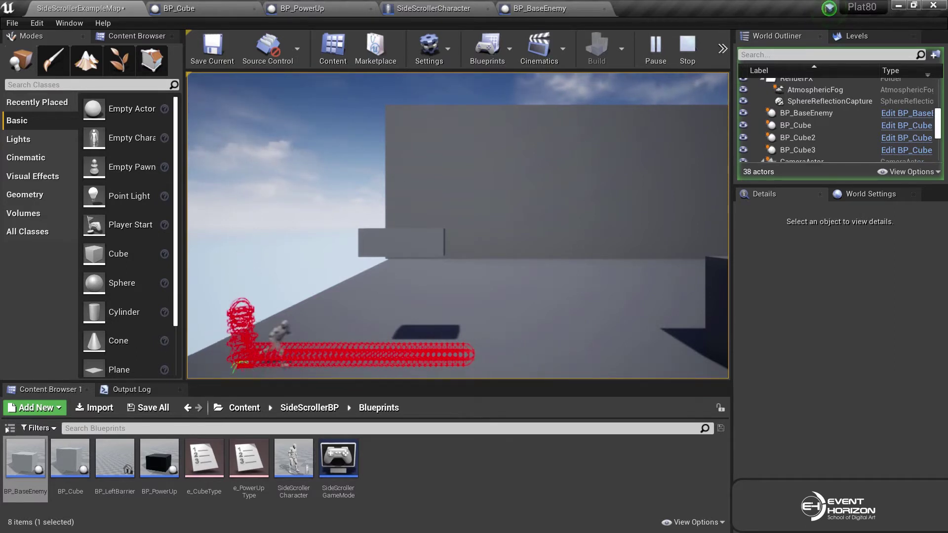
key(space)
key(Escape)
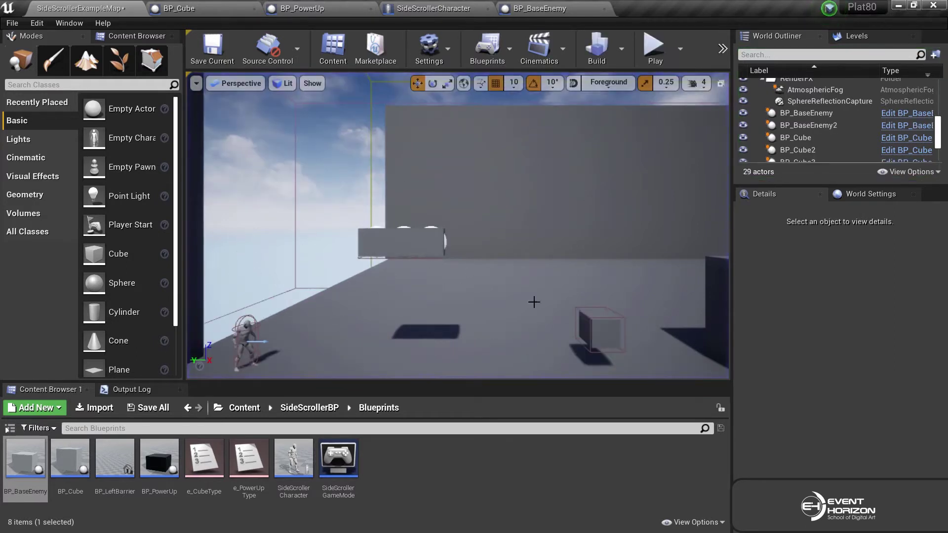
Move the player character right and shift BP_BaseEnemy2 along Y to 2900.
click(247, 338)
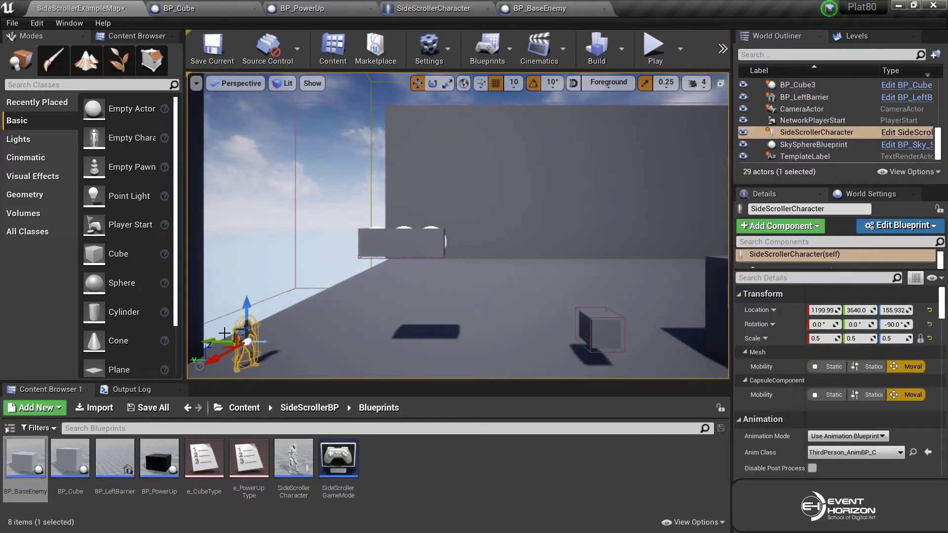
drag(221, 341, 496, 342)
click(574, 341)
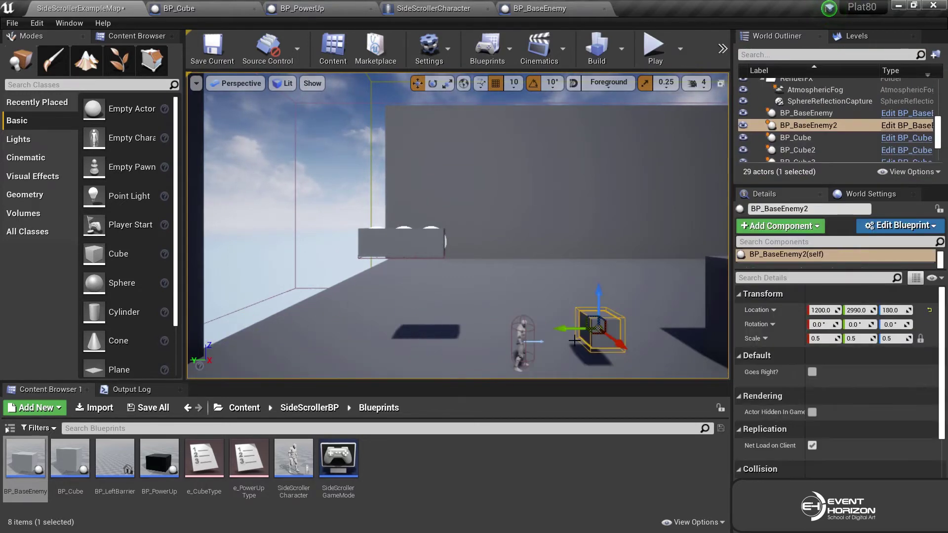
drag(564, 328, 615, 329)
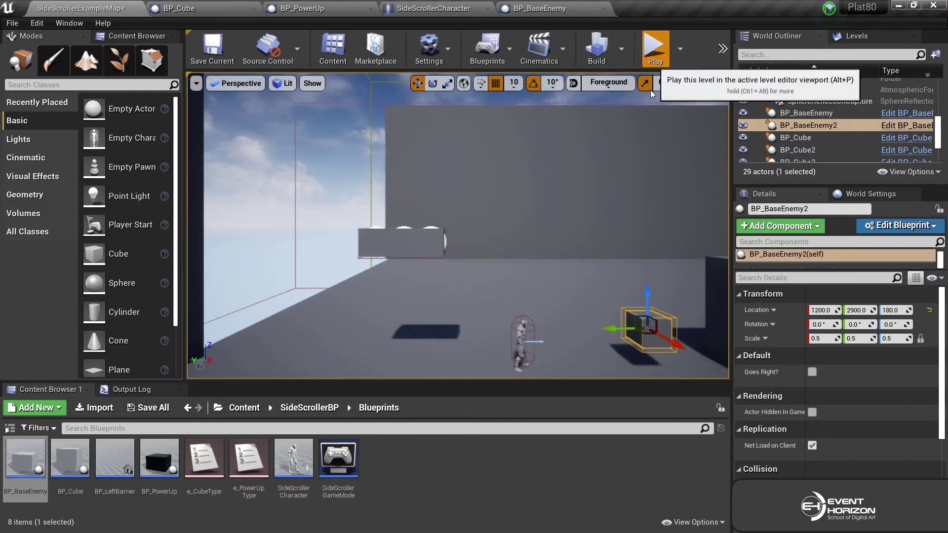
Play-test the new placement, running the character into the enemy.
click(654, 47)
key(d)
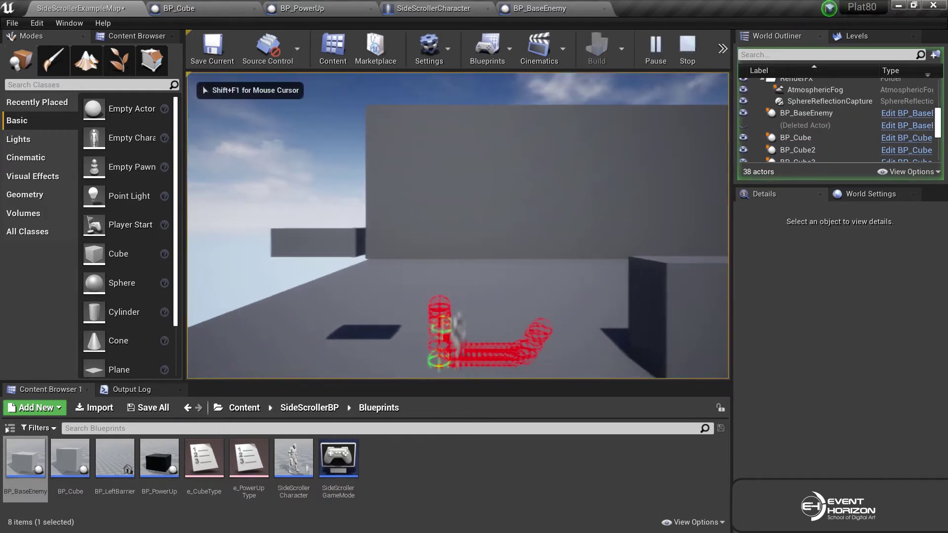
key(Escape)
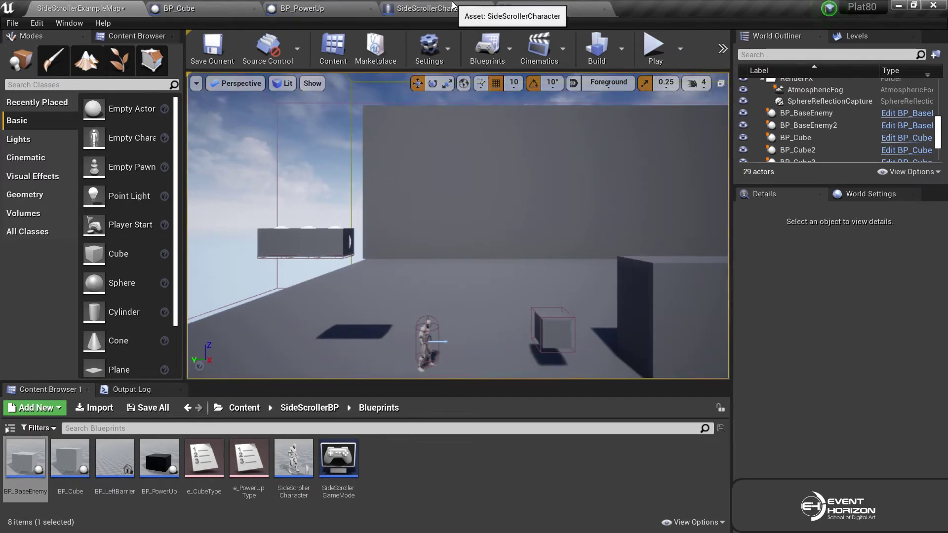
In Check to Squeeze, add a Launch Character node wired right after Squeezed.
click(425, 8)
scroll(631, 341, down, 3)
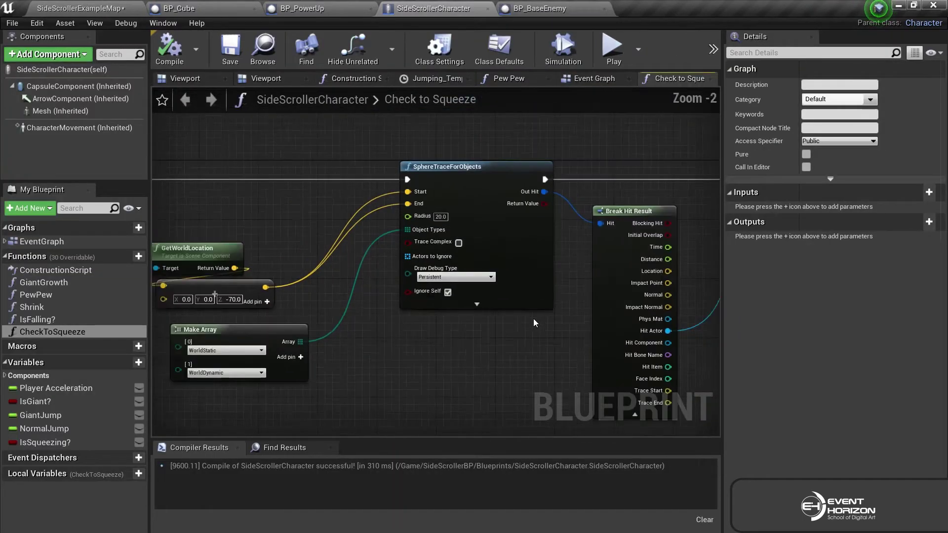
mouse_move(631, 341)
right_down()
mouse_move(630, 291)
mouse_move(454, 341)
right_up()
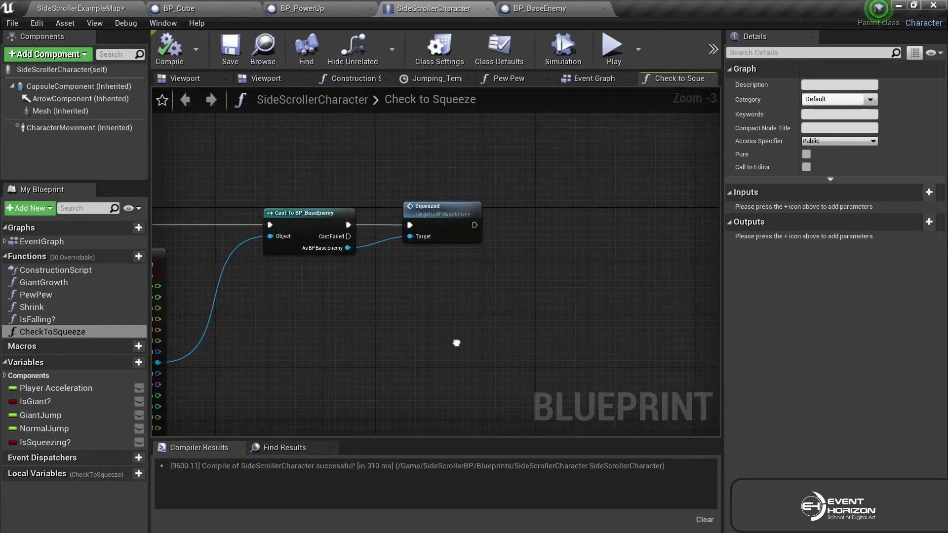
right_click(524, 241)
text(launch)
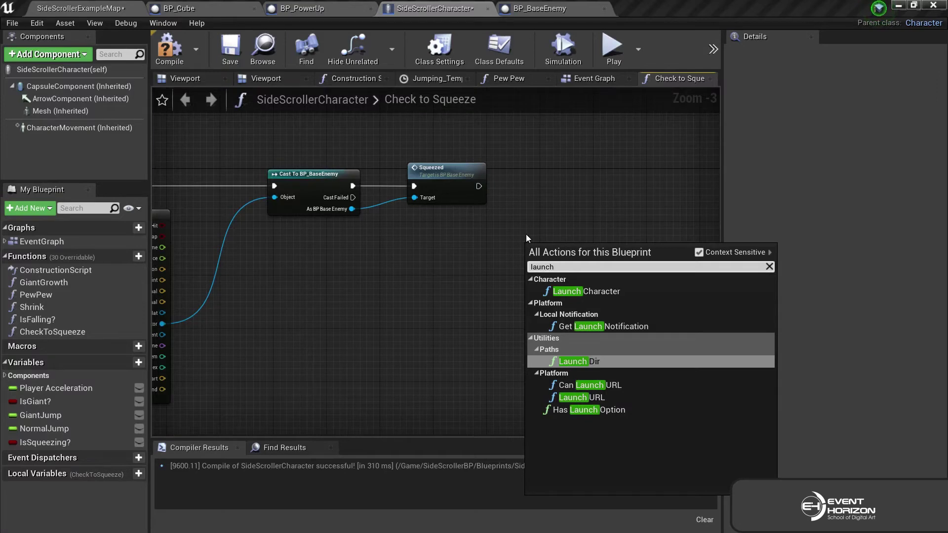
click(585, 291)
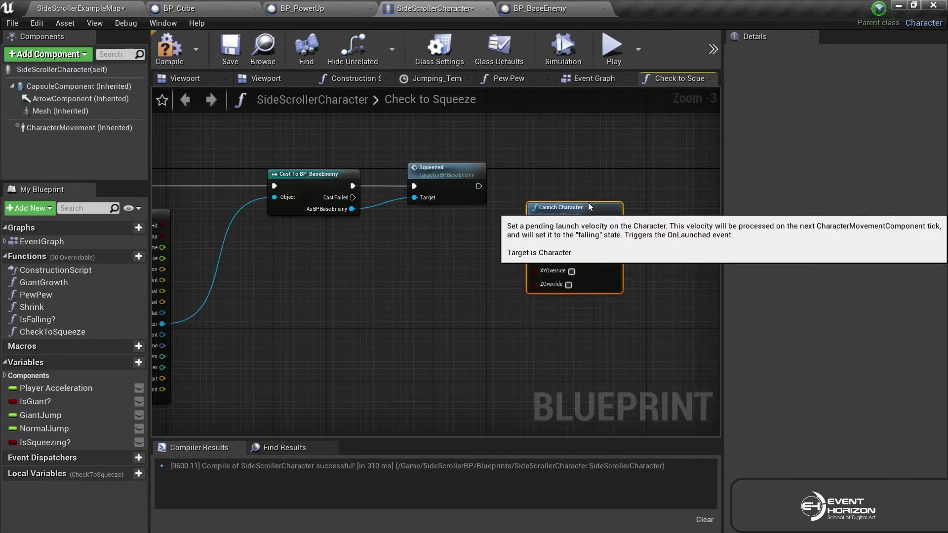
drag(583, 254, 596, 174)
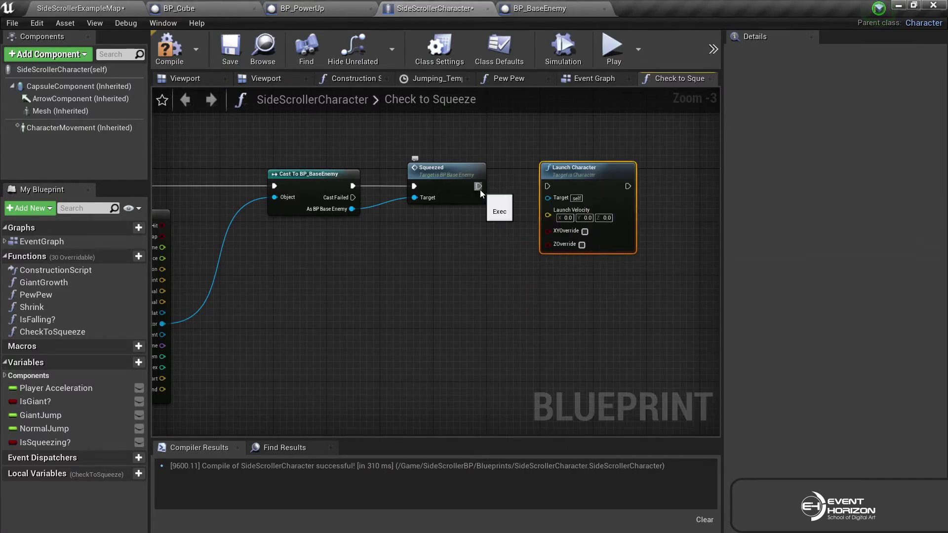
drag(480, 190, 552, 188)
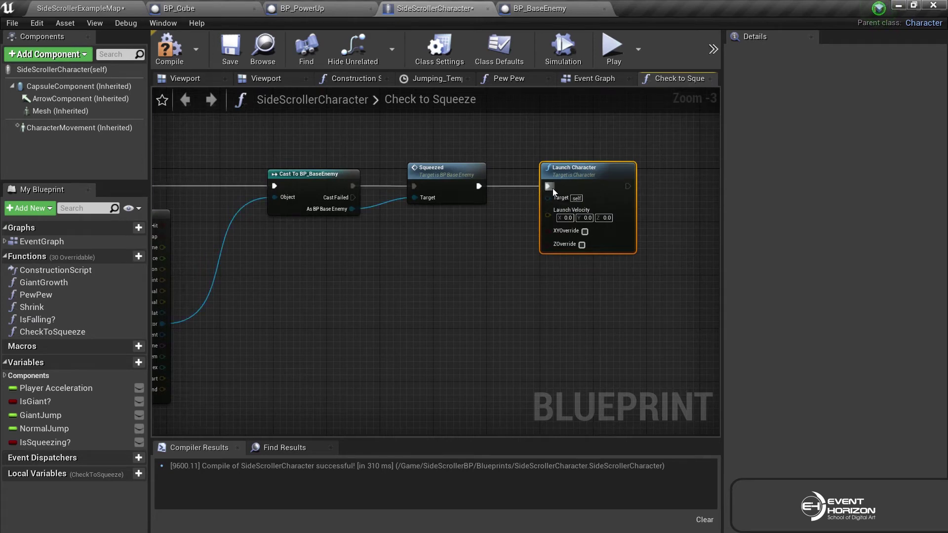
Set Launch Velocity Z to 700.0, then compile and save the character blueprint.
scroll(591, 254, up, 3)
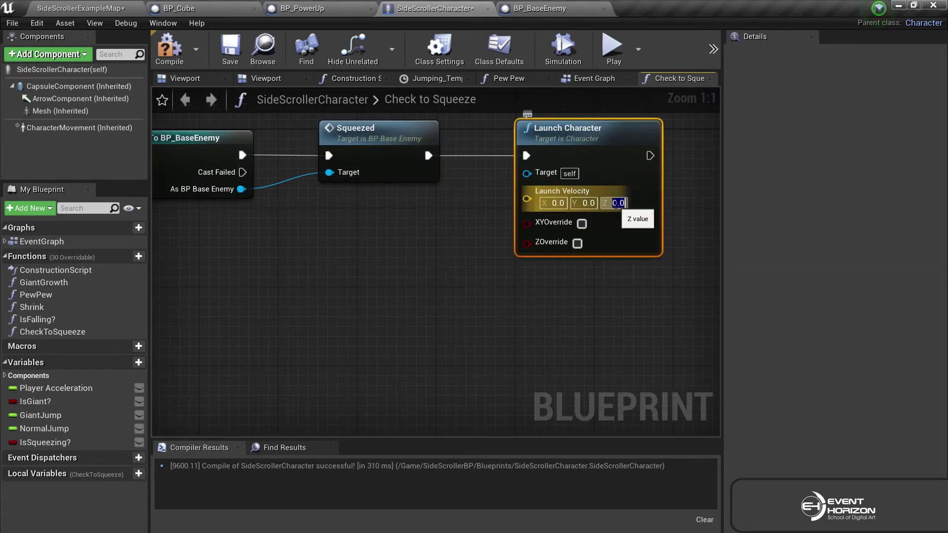
text(700)
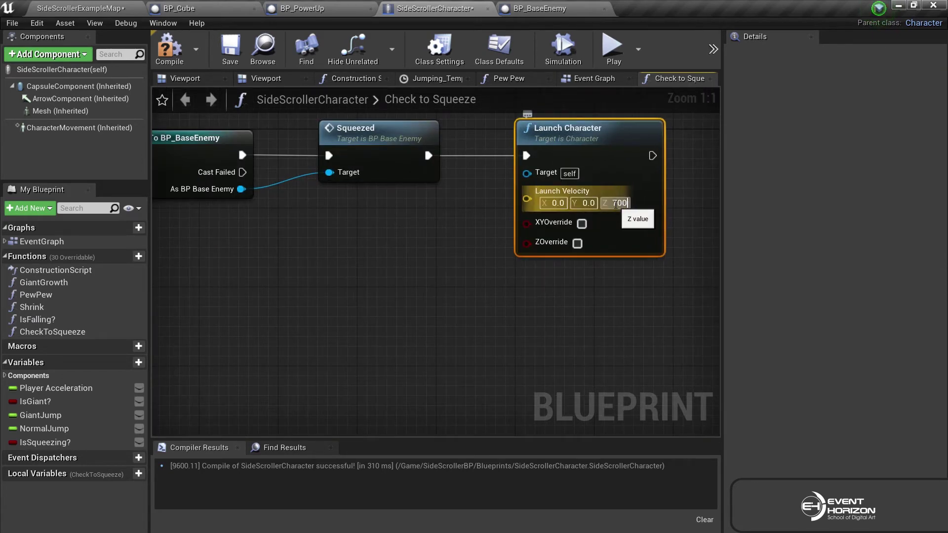
key(Return)
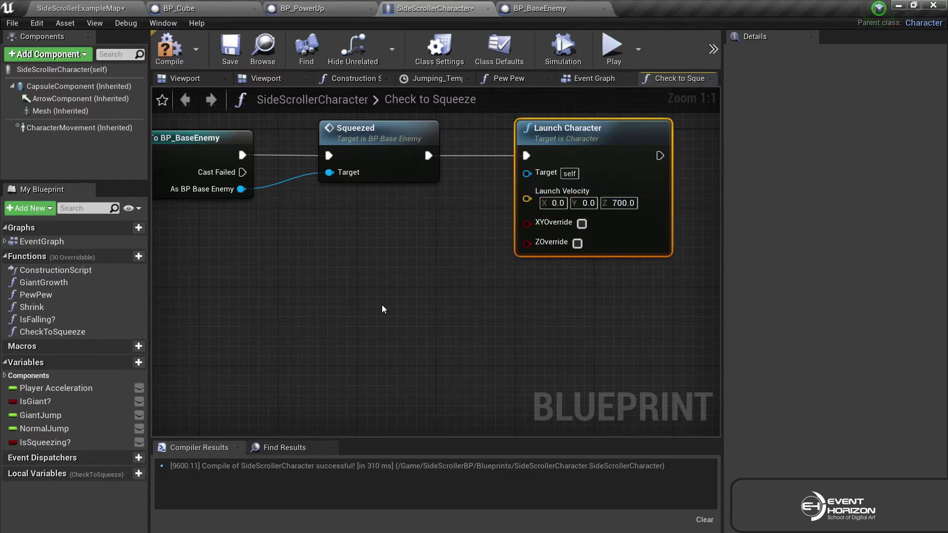
click(384, 310)
click(169, 47)
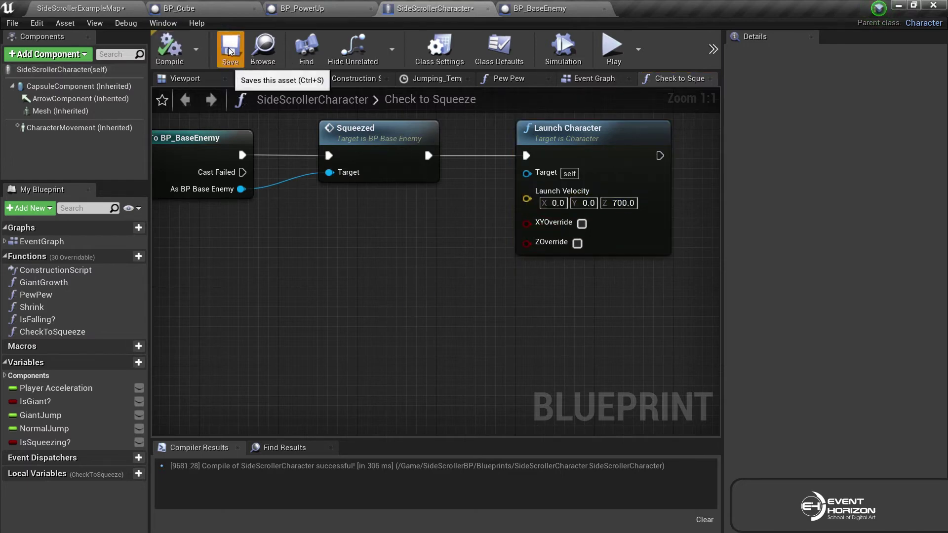
click(230, 47)
click(87, 6)
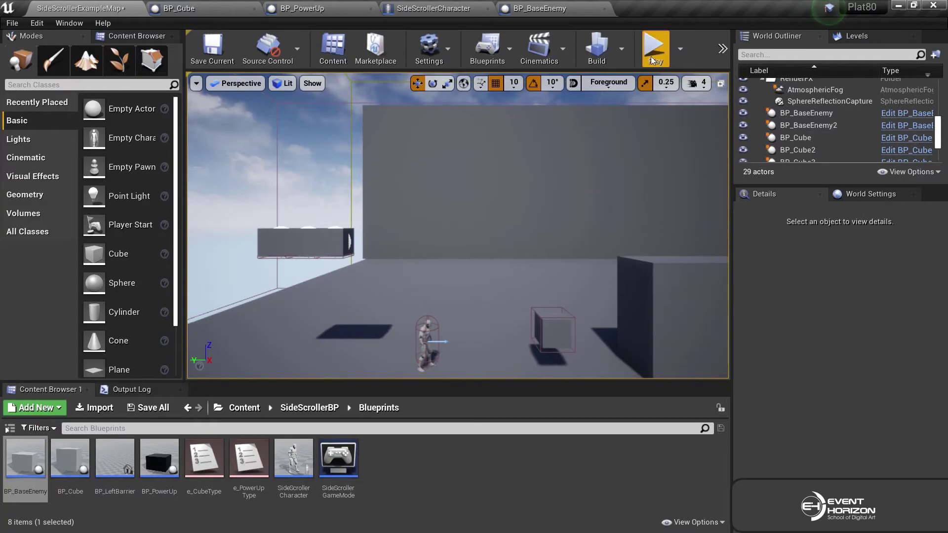
Play-test the launch by running into the enemy and jumping, restarting once.
click(558, 296)
key(d)
key(space)
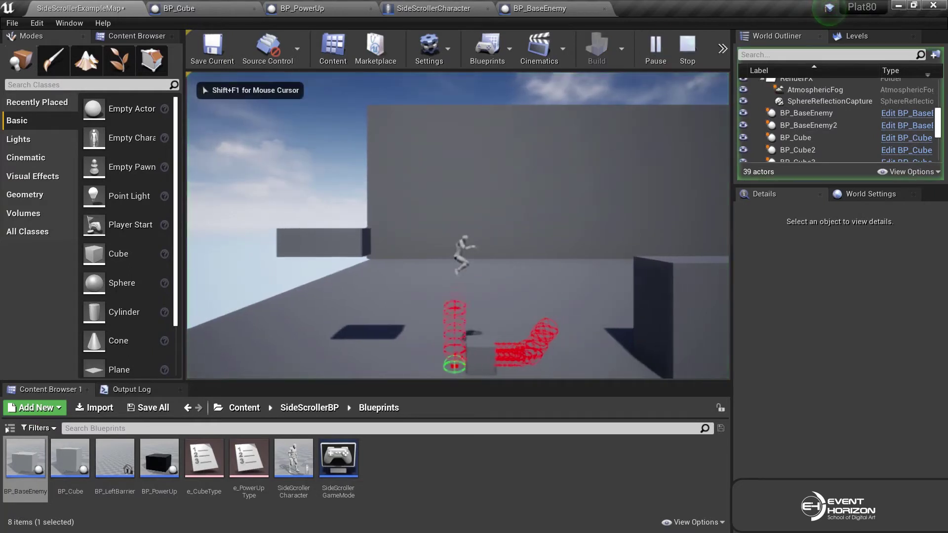
key(Escape)
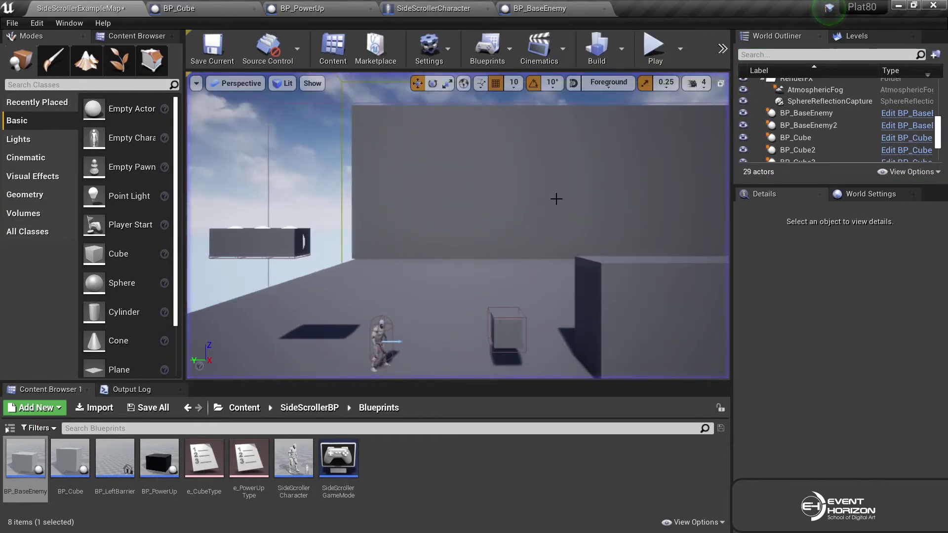
key(alt+p)
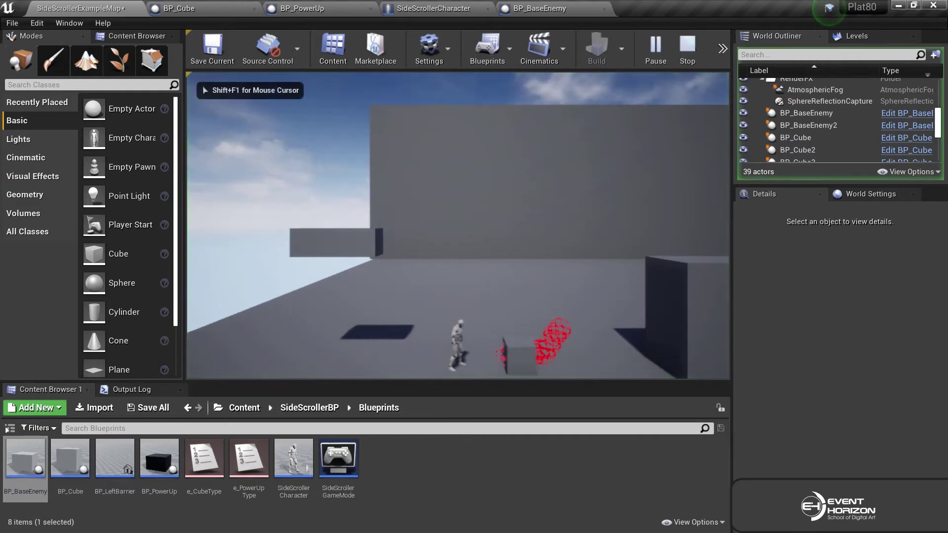
key(space)
key(Caps_Lock)
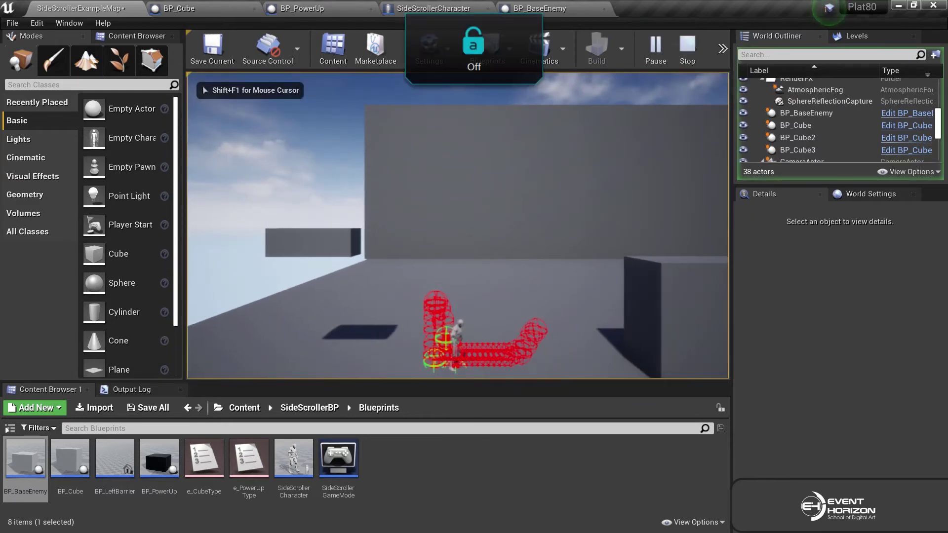
key(Escape)
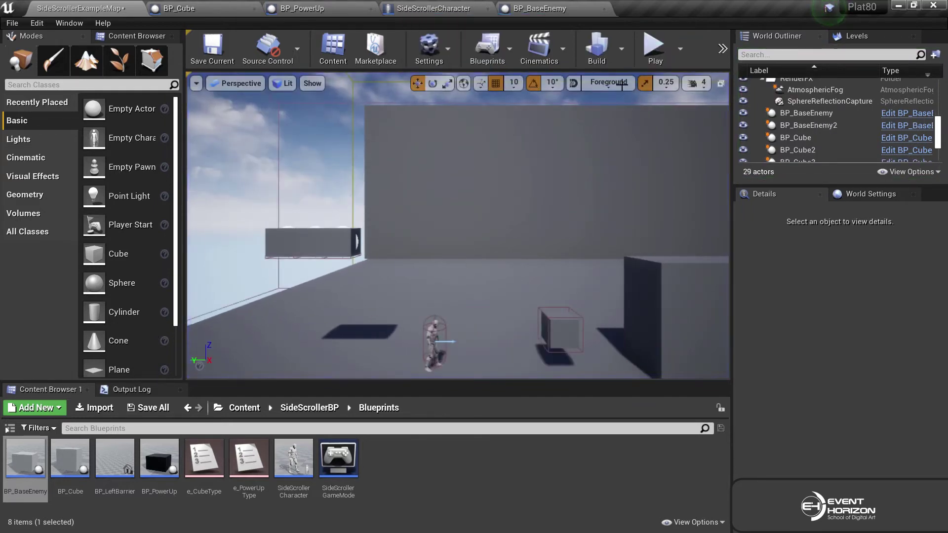
Play-test twice more, then bring up BP_BaseEnemy's Event Graph.
click(651, 54)
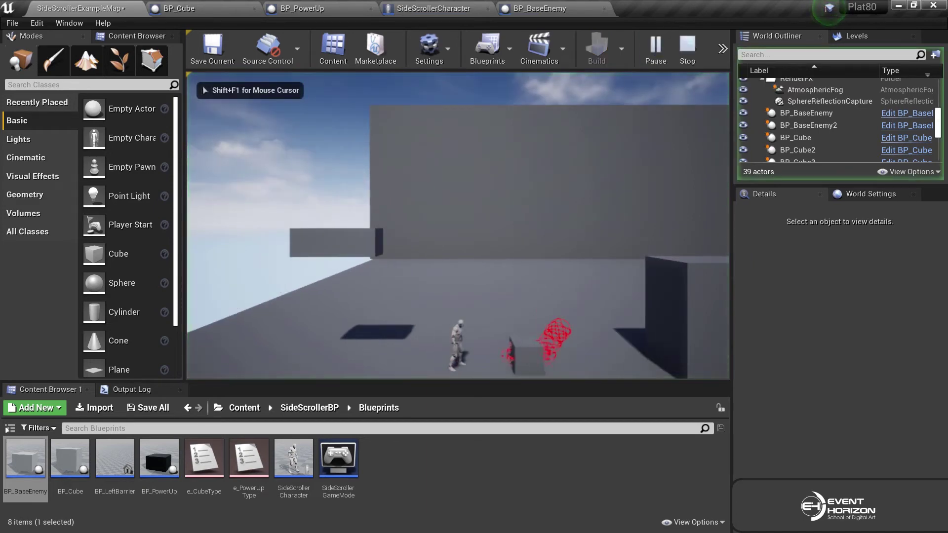
key(a)
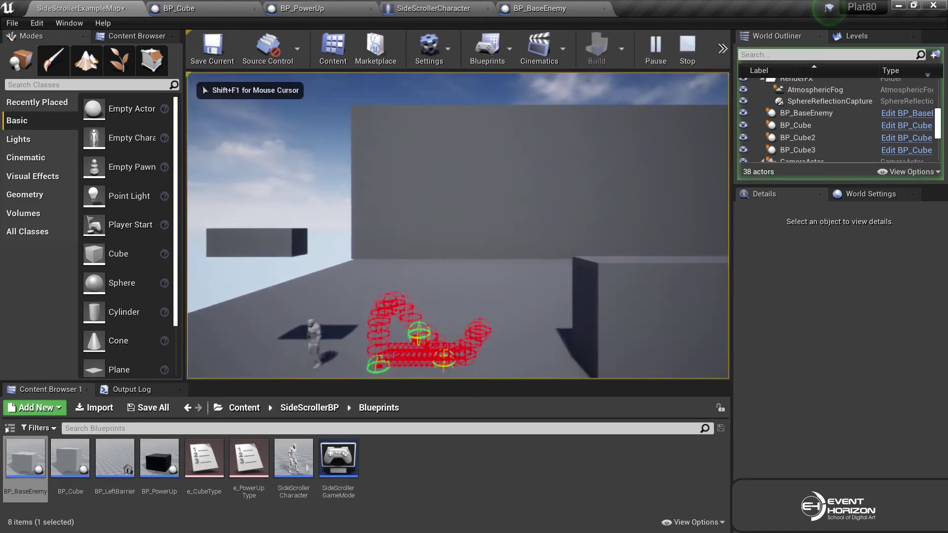
key(Escape)
click(651, 55)
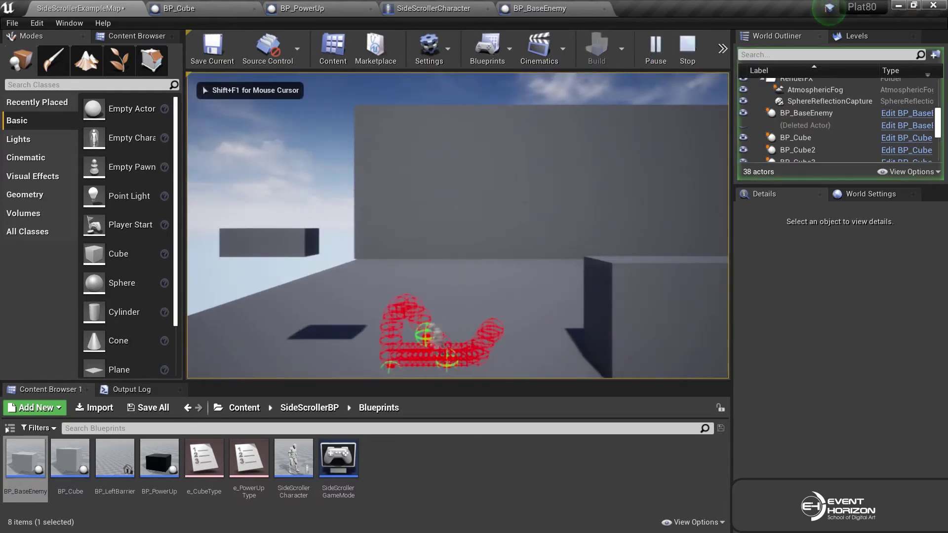
key(Escape)
click(562, 7)
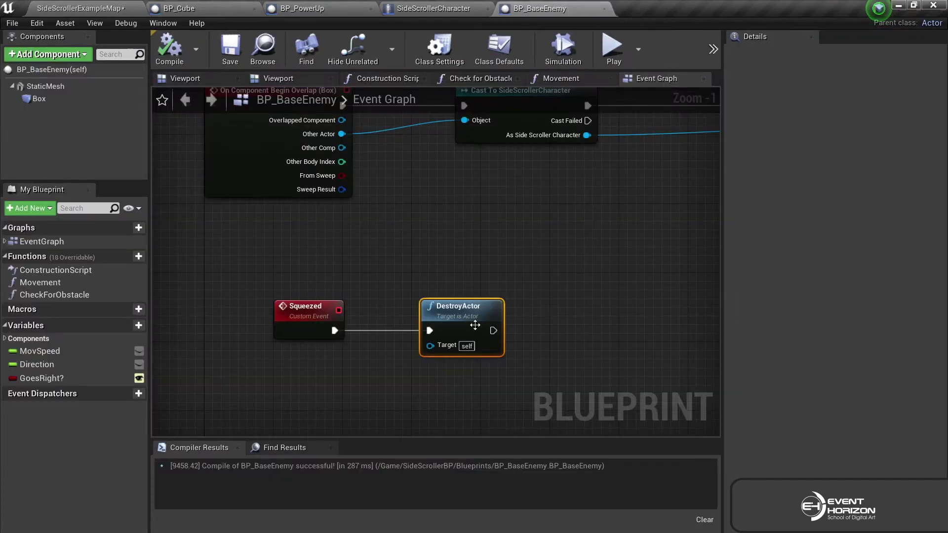
Raise Launch Velocity Z to 1500, save, and play-test the stronger launch.
right_drag(605, 206, 511, 228)
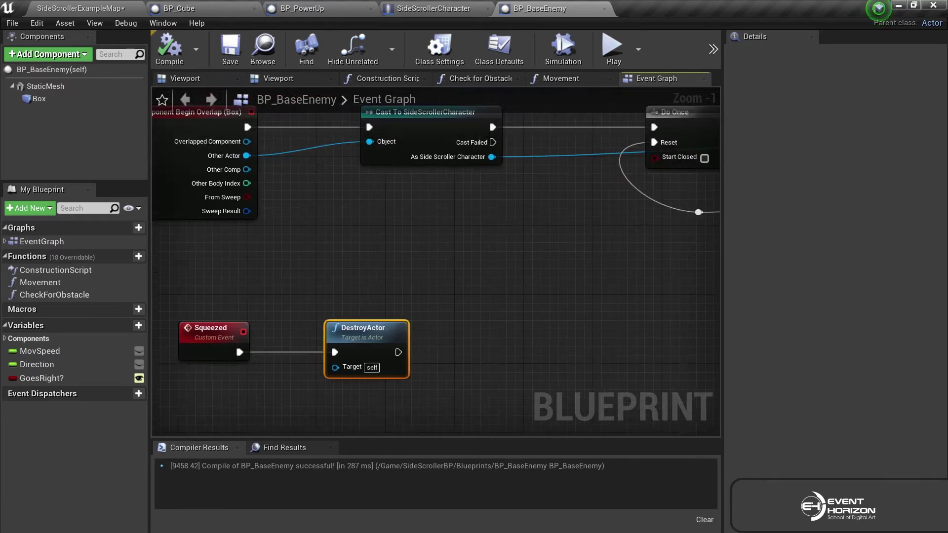
click(444, 4)
click(623, 203)
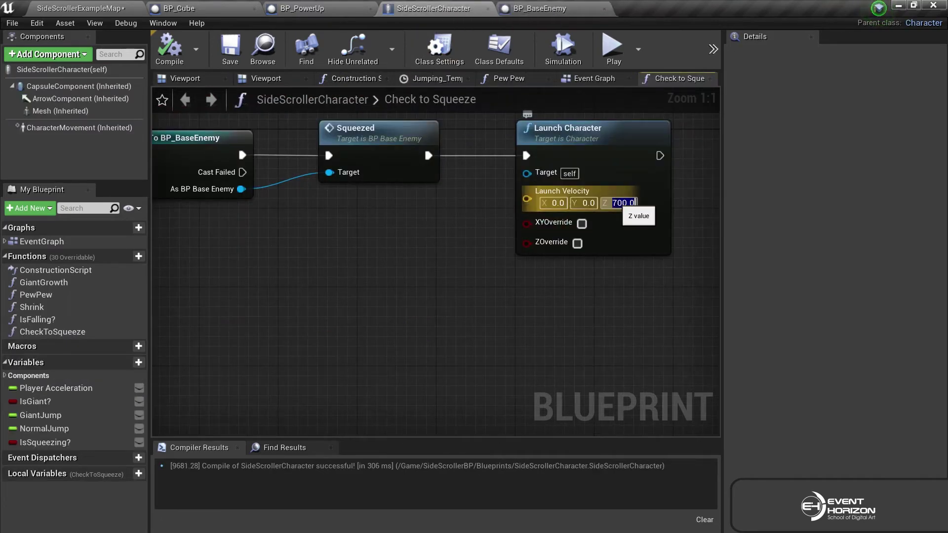
text(150)
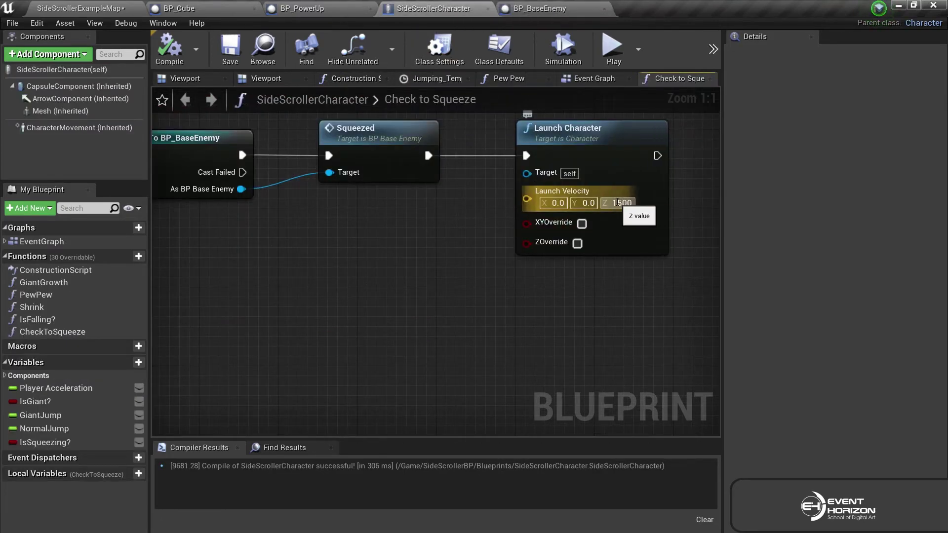
key(Return)
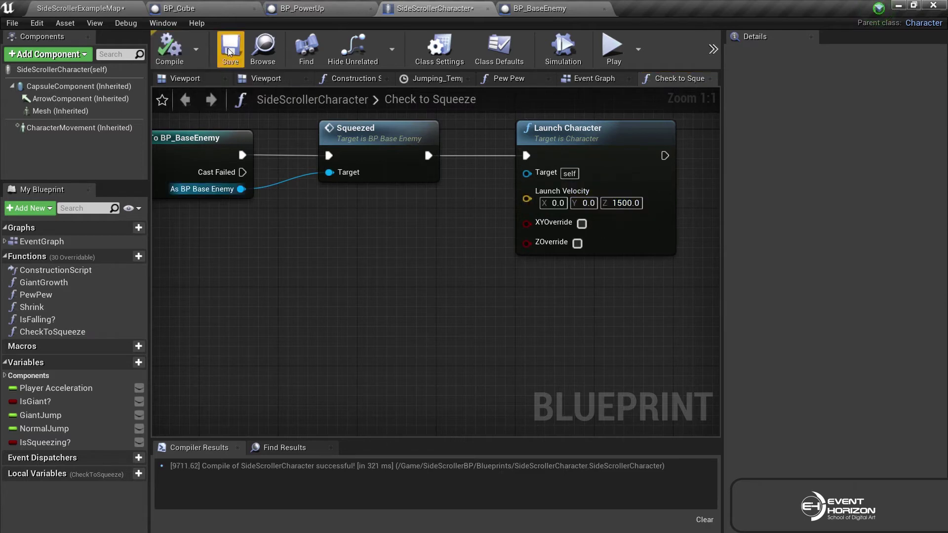
click(230, 52)
click(112, 7)
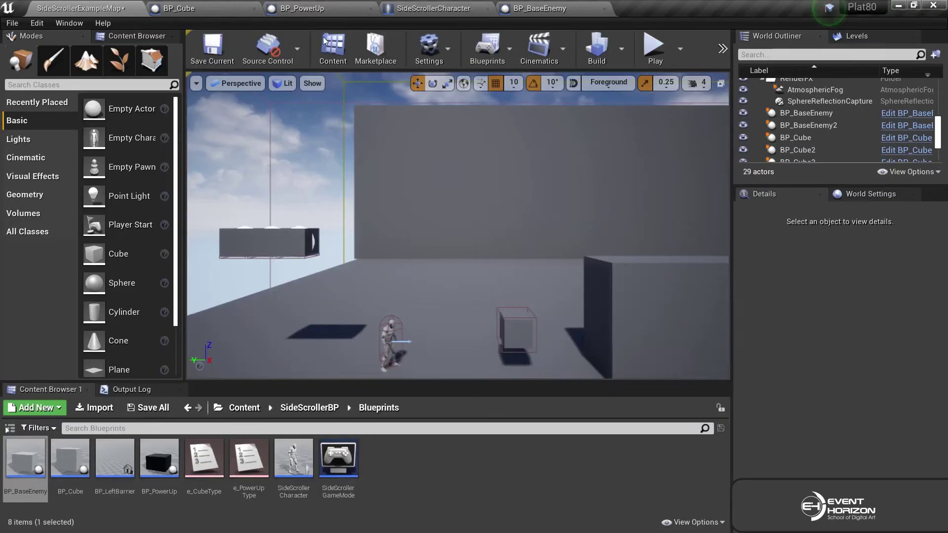
click(656, 68)
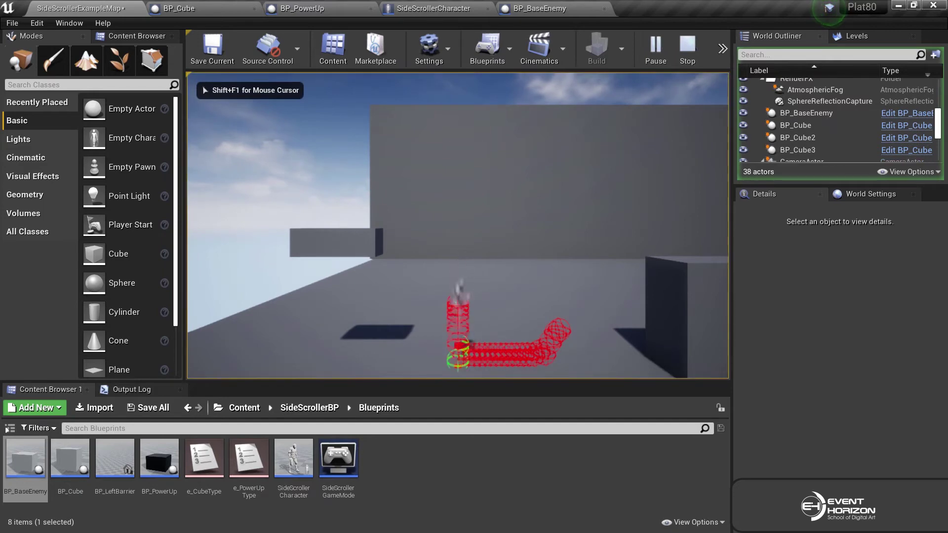
key(d)
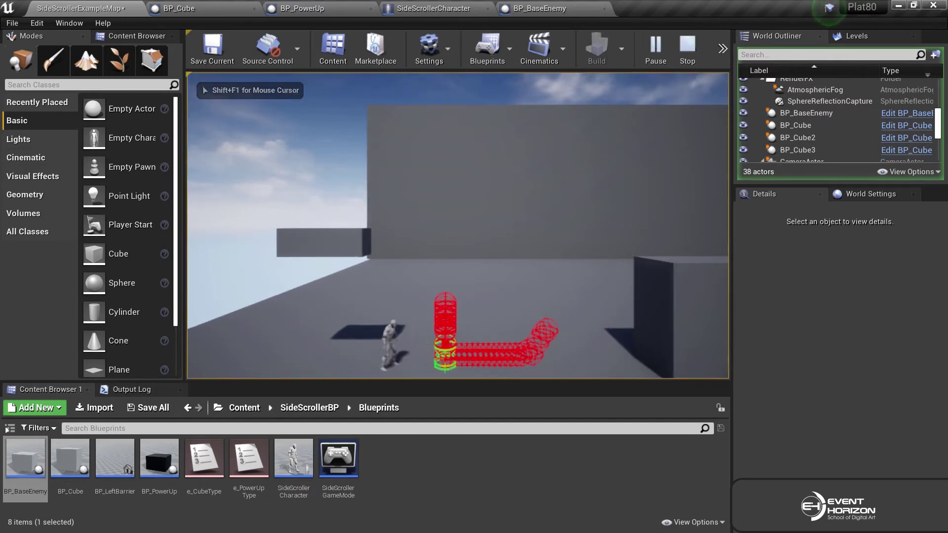
key(Escape)
Lower Launch Velocity Z to 1200, compile, save, and play-test it.
click(565, 8)
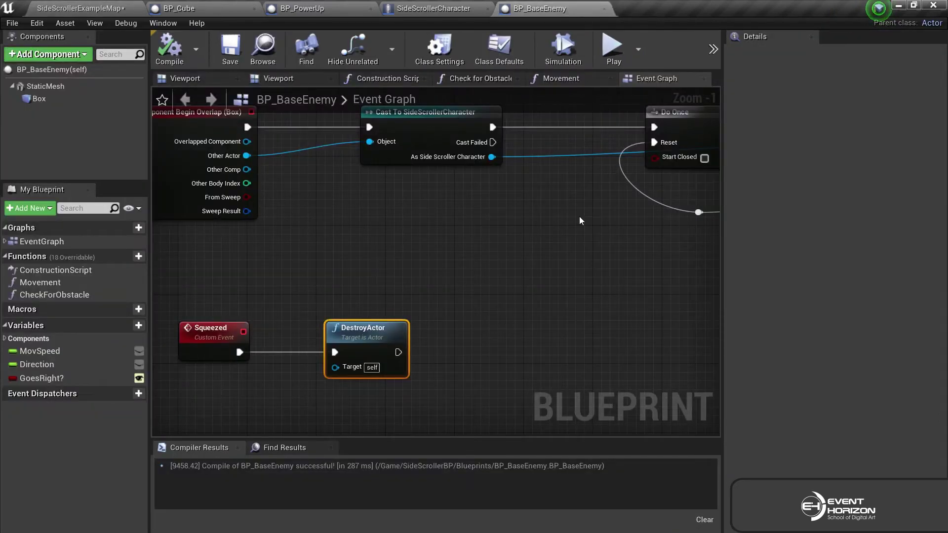
click(451, 6)
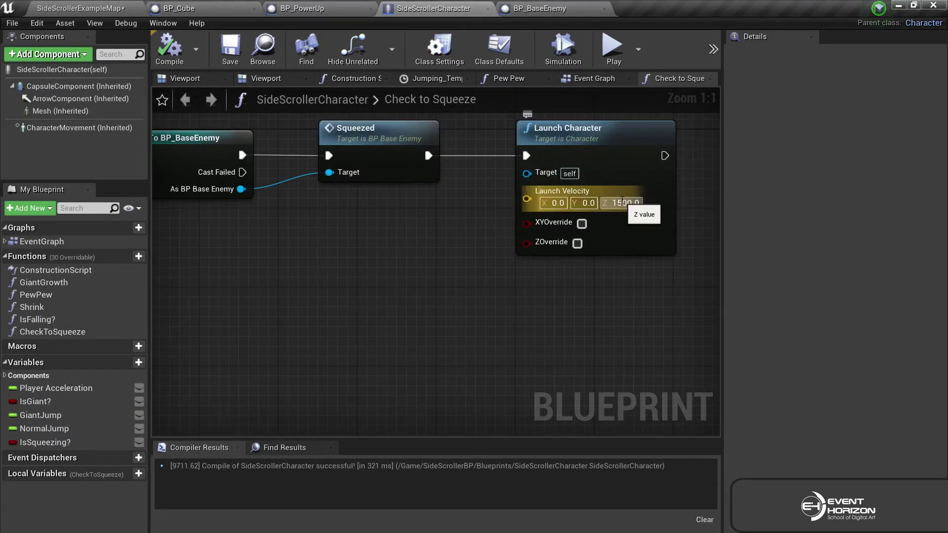
text(12)
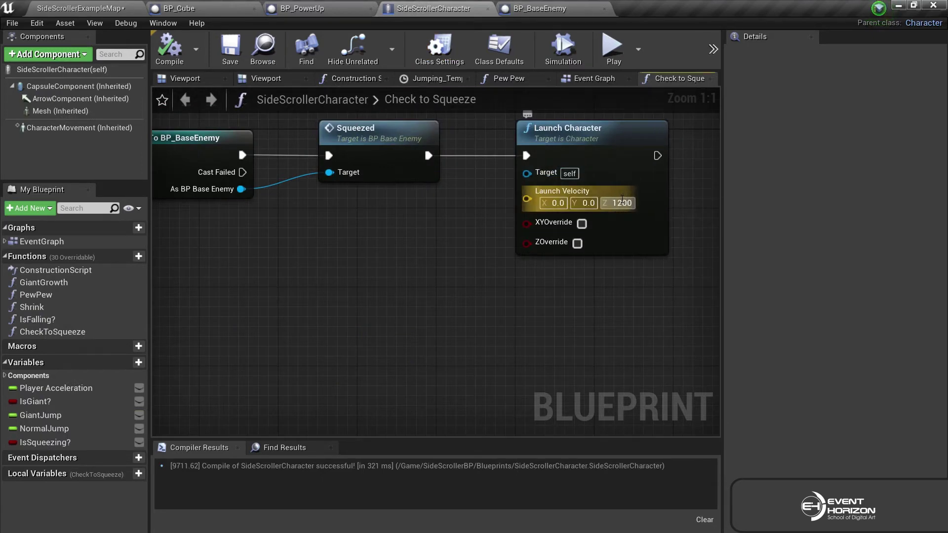
key(Return)
click(169, 50)
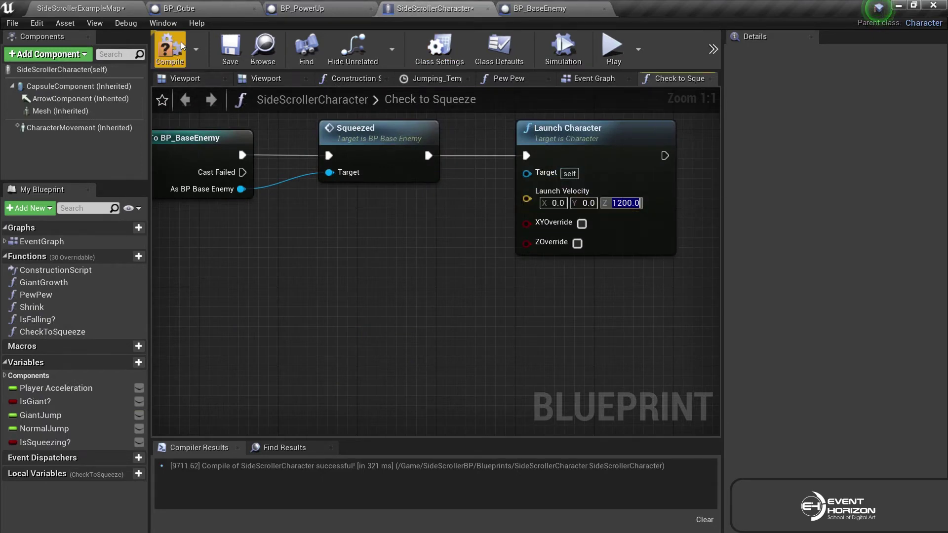
click(221, 55)
click(81, 9)
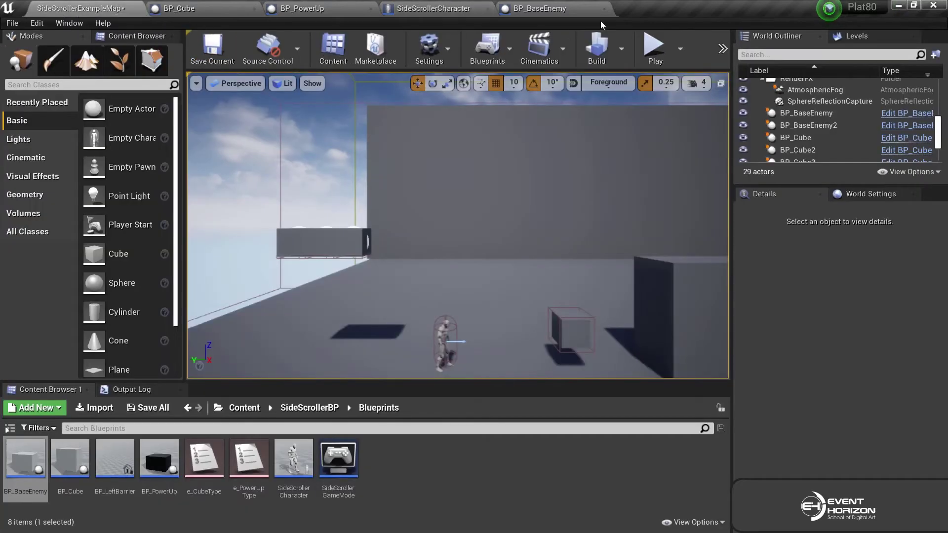
click(649, 47)
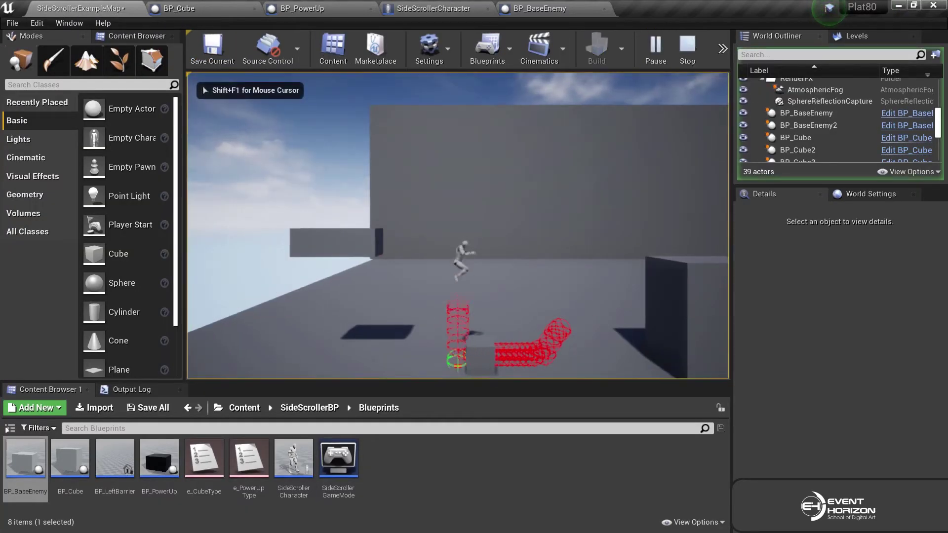
key(Escape)
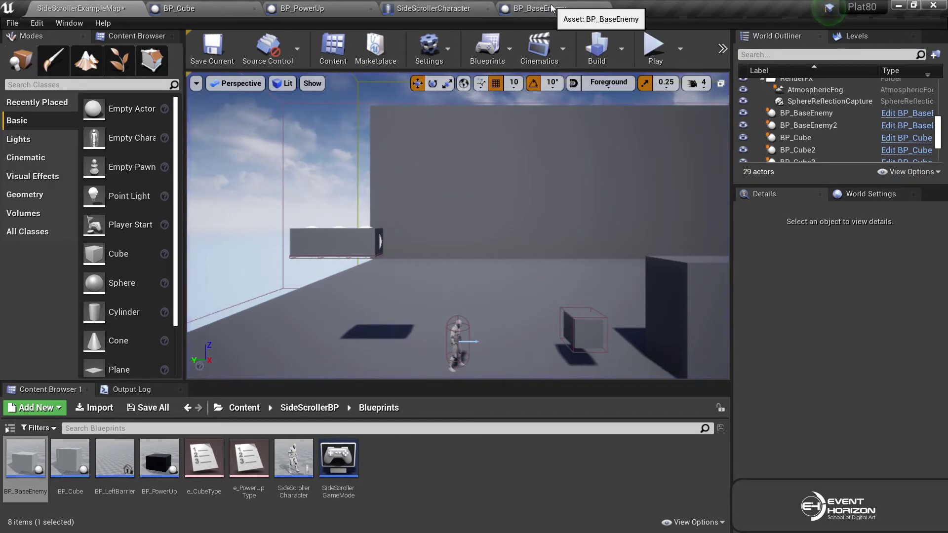
Change Launch Velocity Z to 1000, then compile and save the character blueprint.
click(458, 6)
click(624, 203)
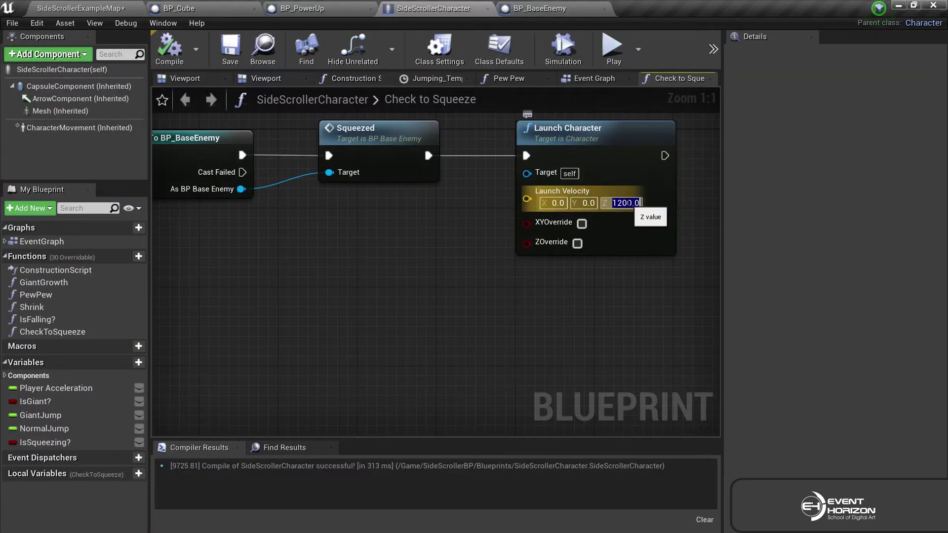
text(10)
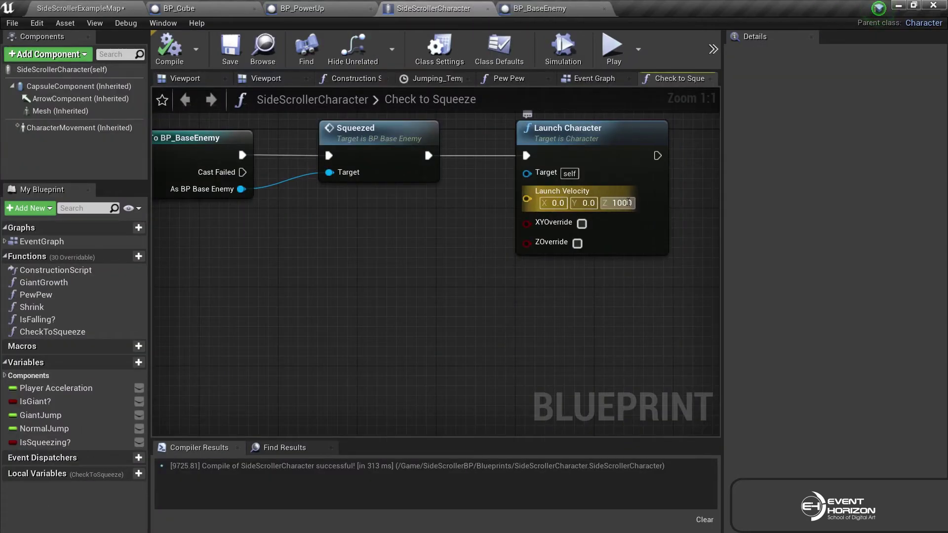
key(Return)
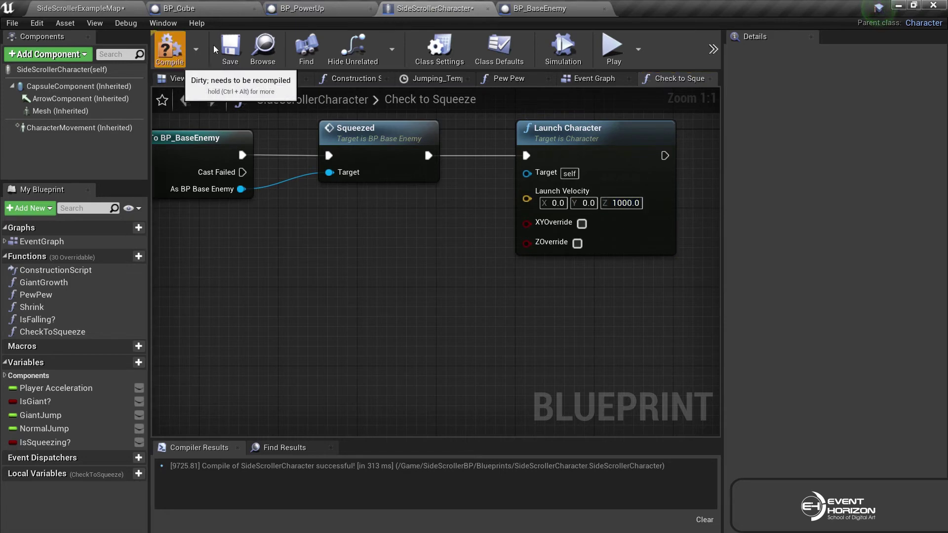
click(230, 49)
click(98, 8)
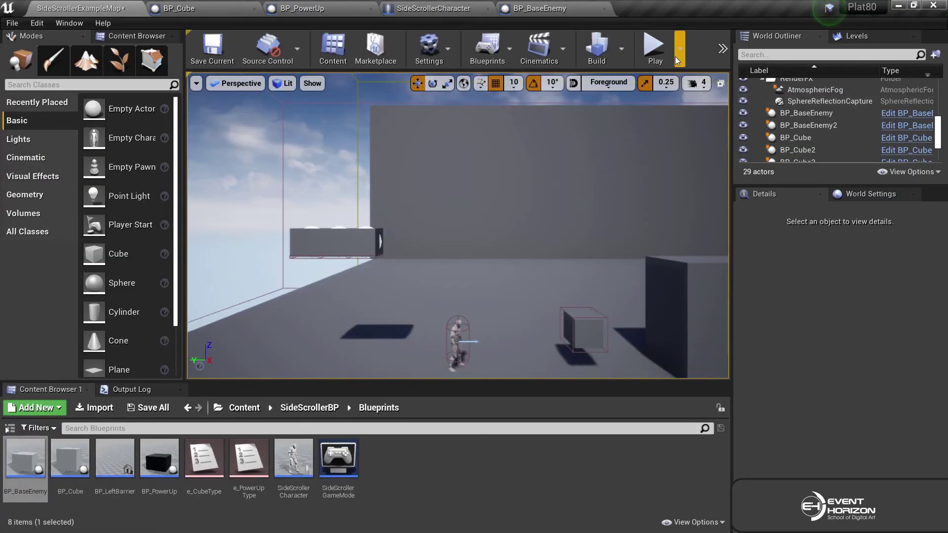
Play-test three times, moving right and jumping onto the enemy.
click(654, 46)
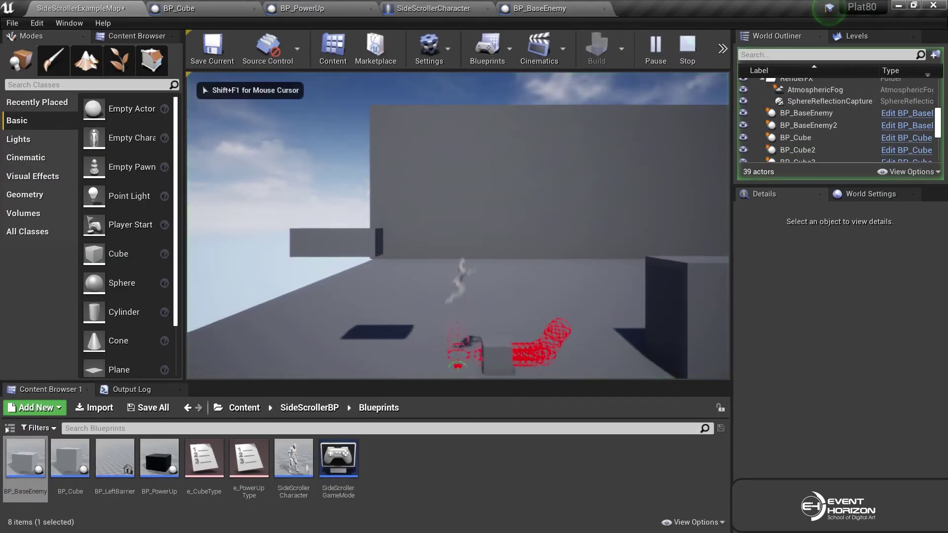
key(d)
key(Escape)
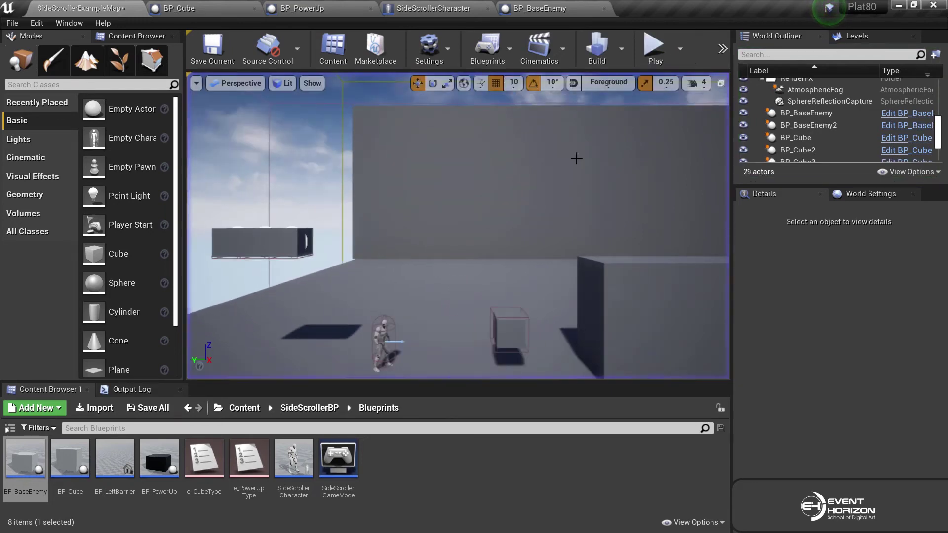
click(654, 47)
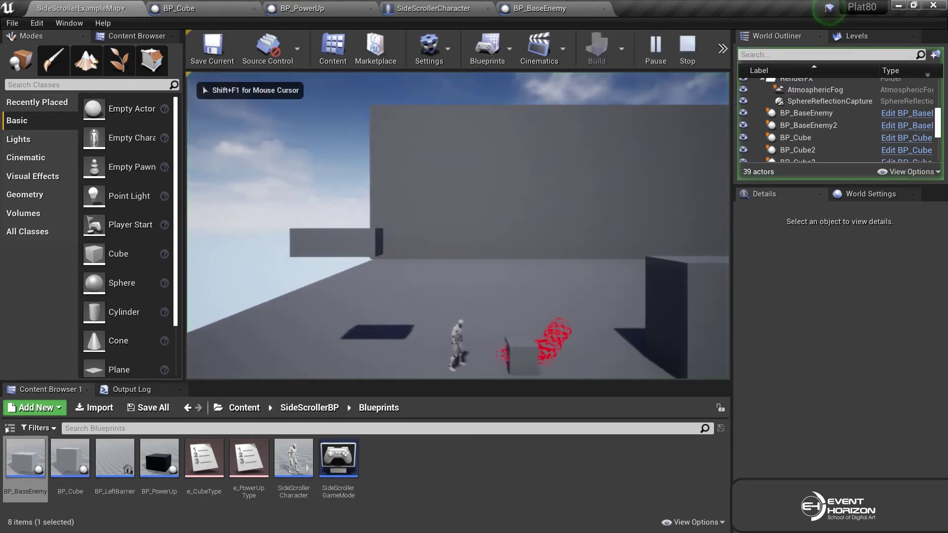
key(space)
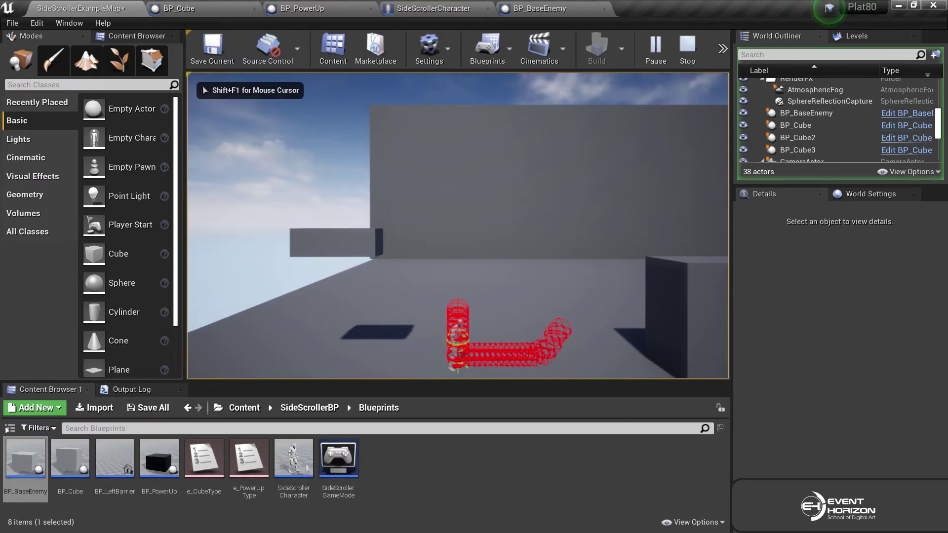
key(Escape)
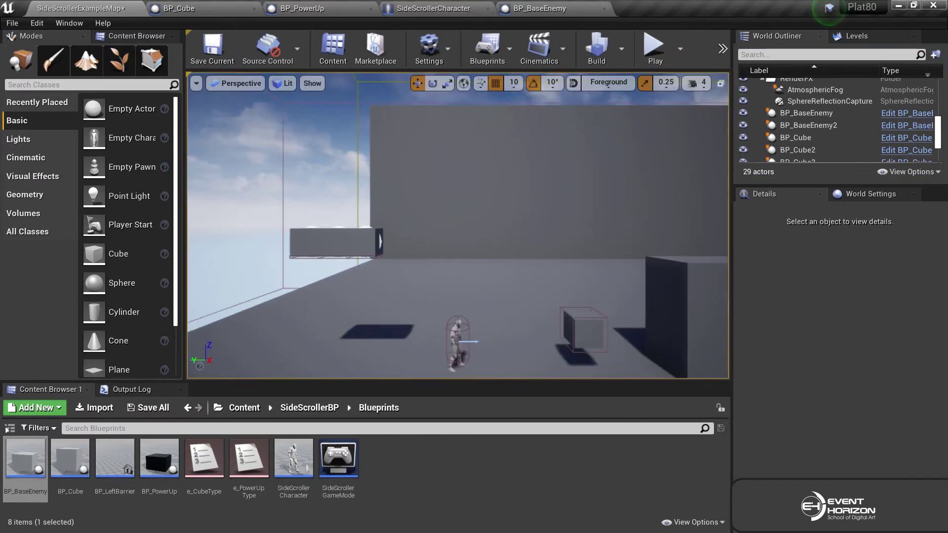
click(653, 47)
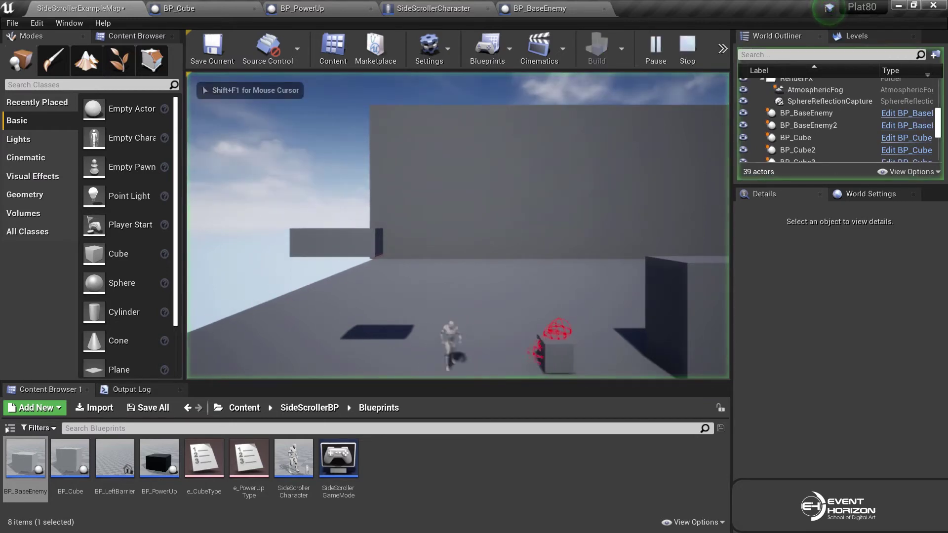
key(space)
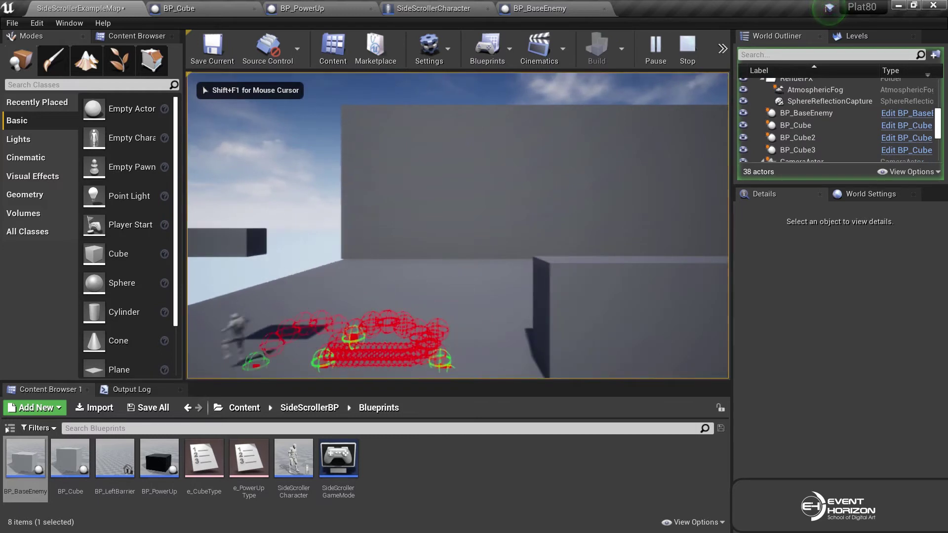
key(Escape)
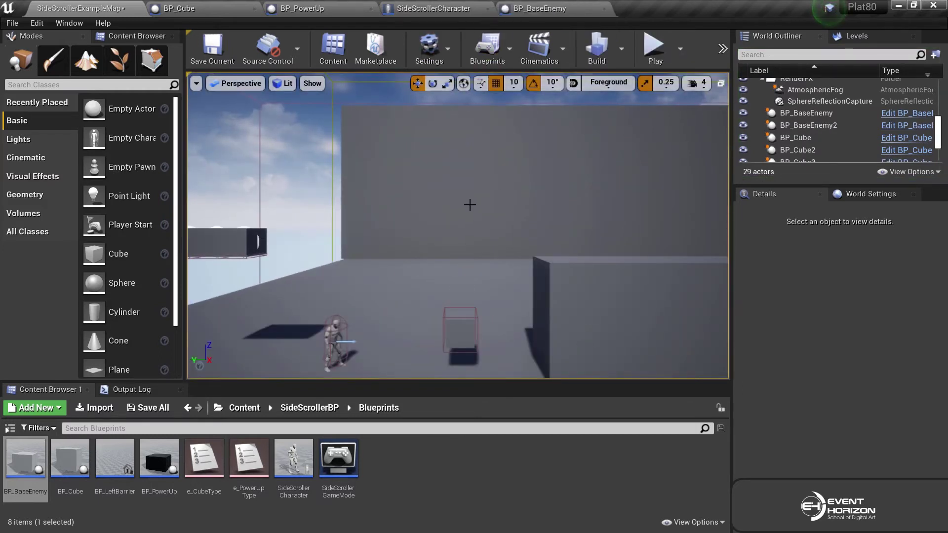
Play-test again, running left, then back to jump into the block above.
click(648, 44)
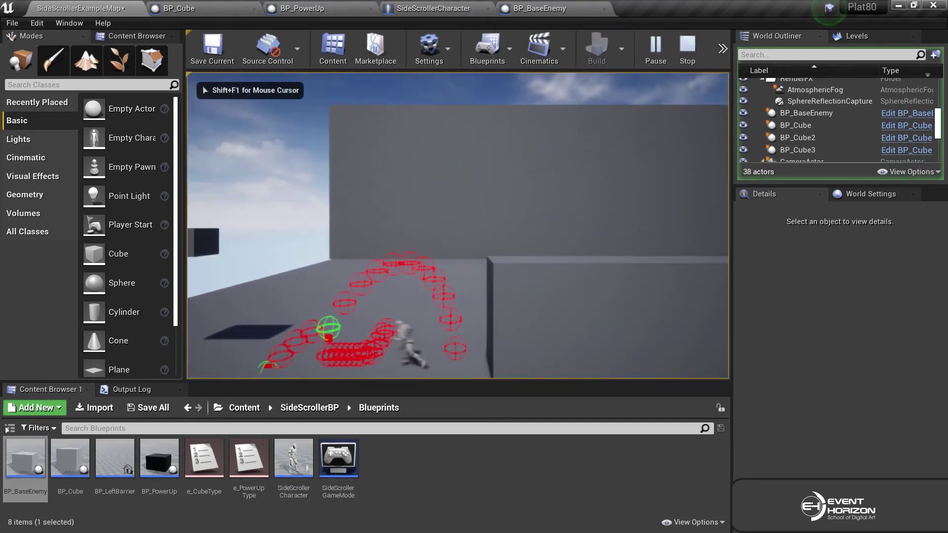
key(space)
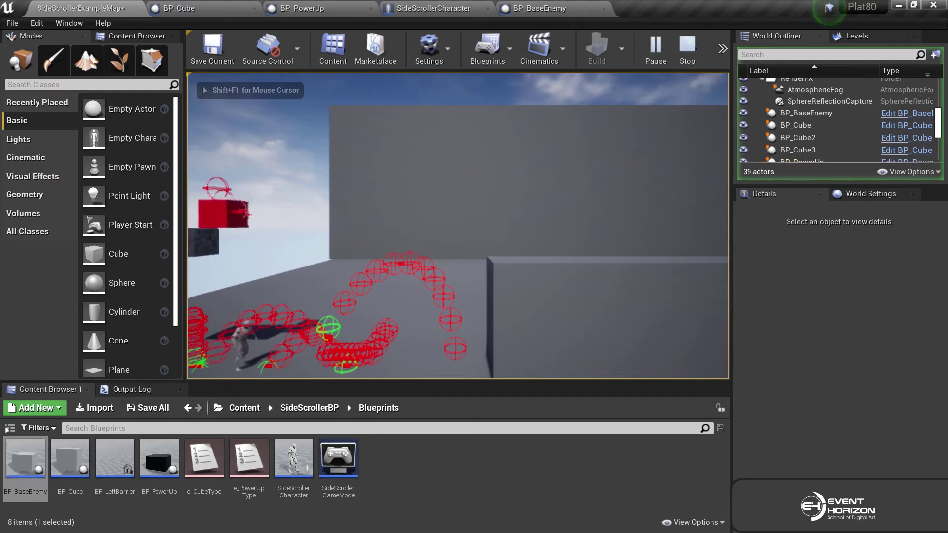
key(Escape)
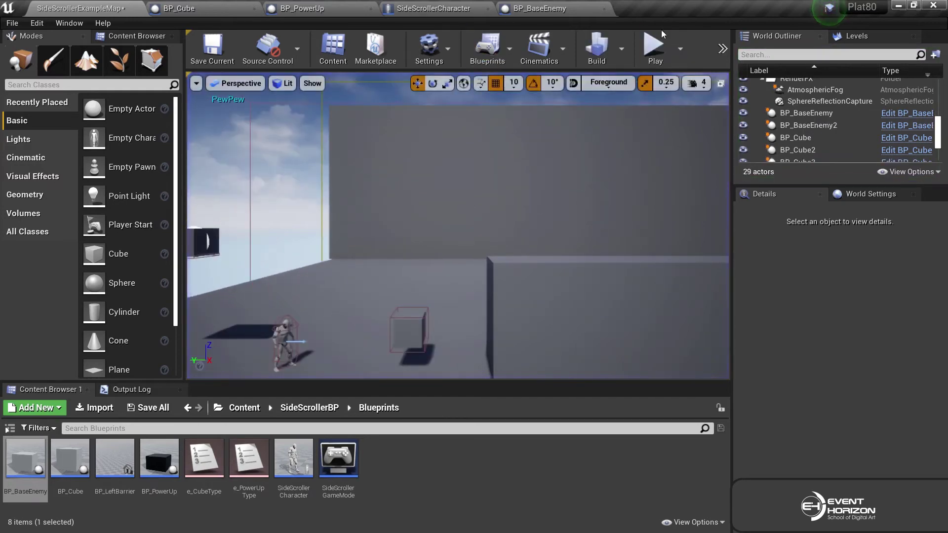
click(656, 47)
click(521, 269)
key(a)
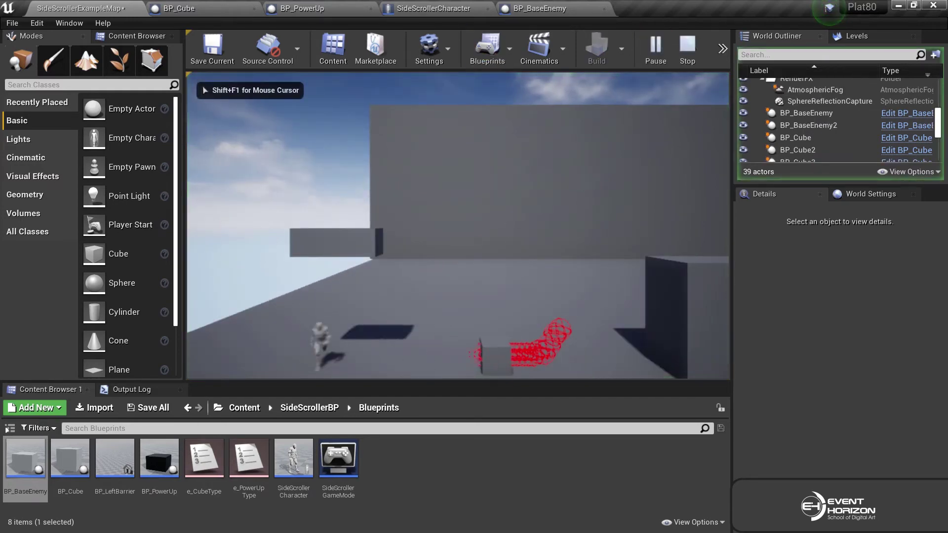
key(space)
key(d)
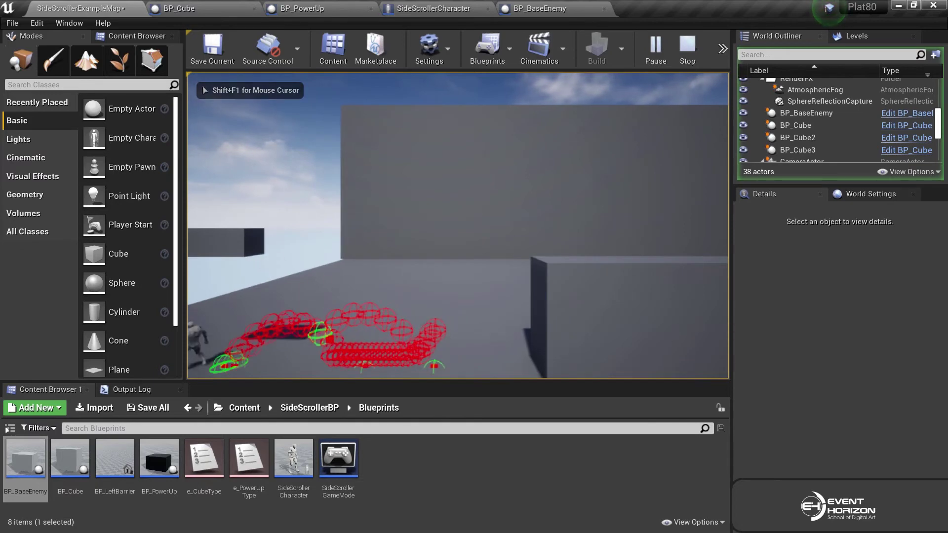
key(space)
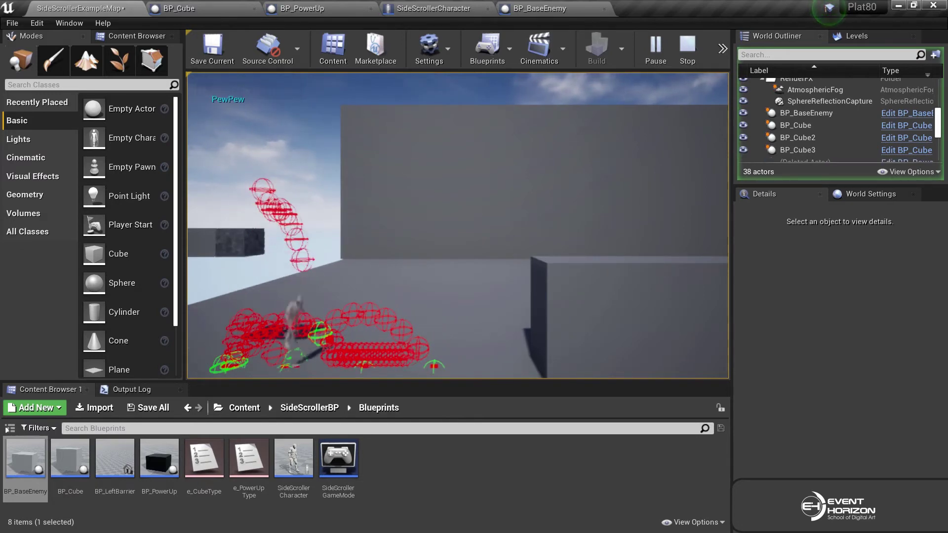
key(Escape)
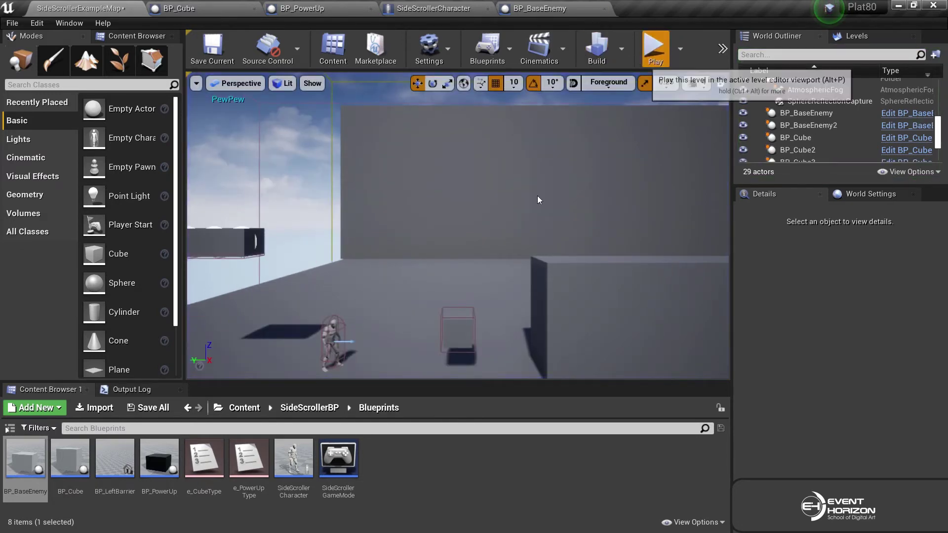
Run two more play sessions, running left and jumping.
click(642, 50)
key(space)
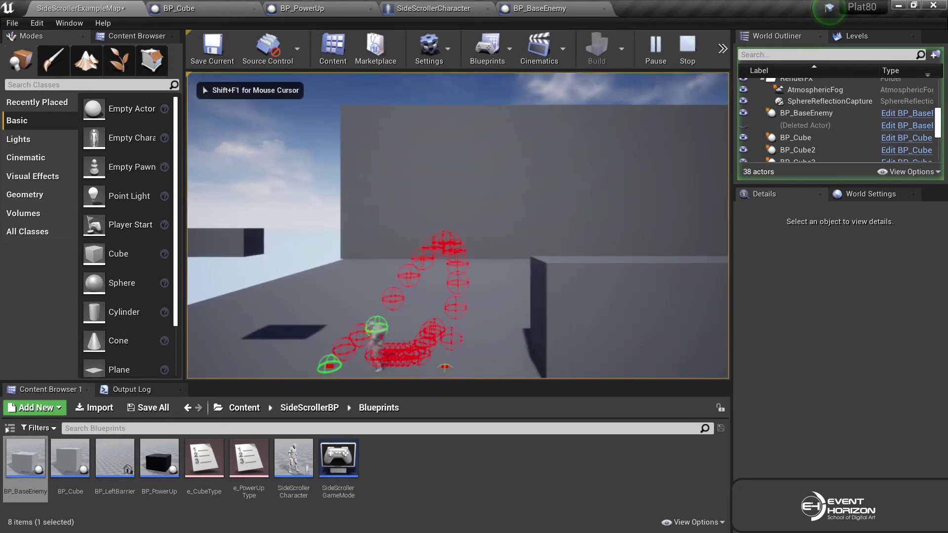
key(Escape)
click(654, 49)
click(506, 221)
key(a)
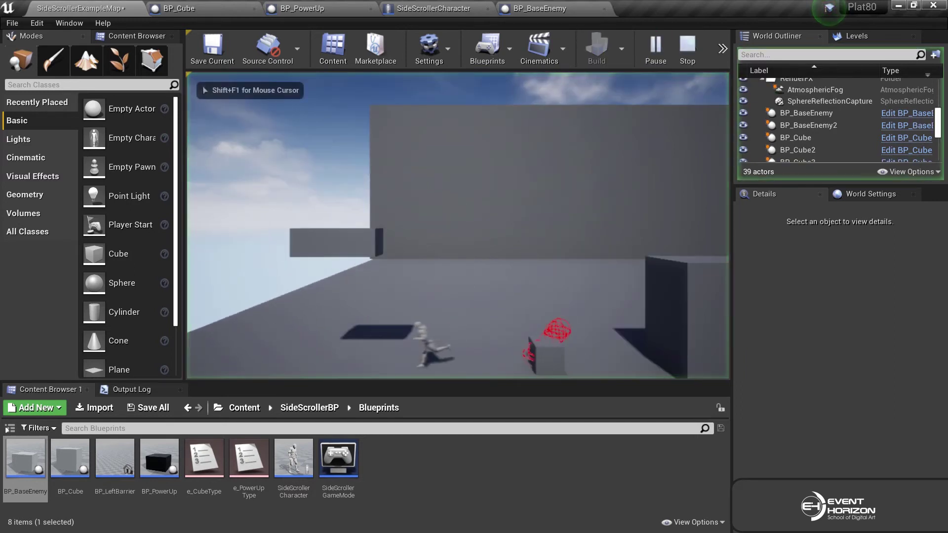
key(space)
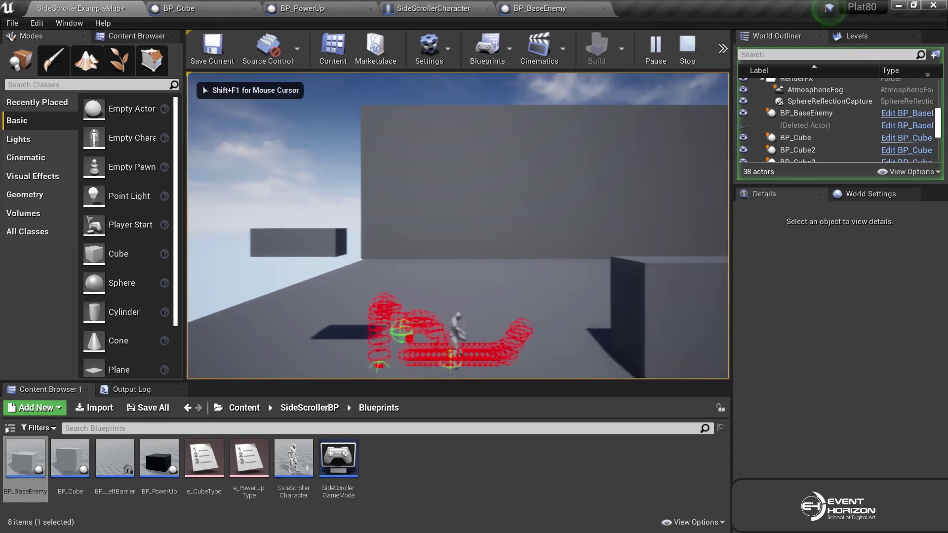
key(Escape)
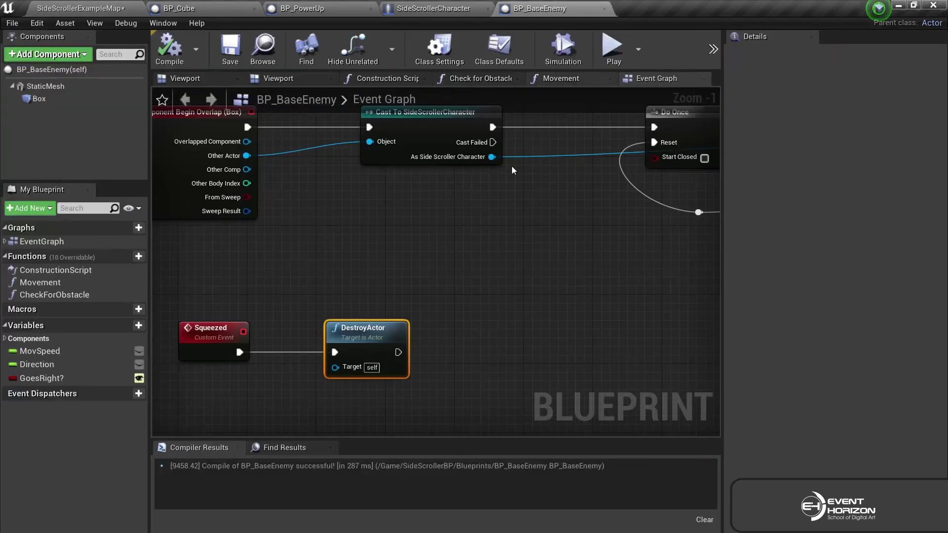
Set Launch Velocity Z back to 700, then compile and save the character blueprint.
right_drag(651, 219, 524, 278)
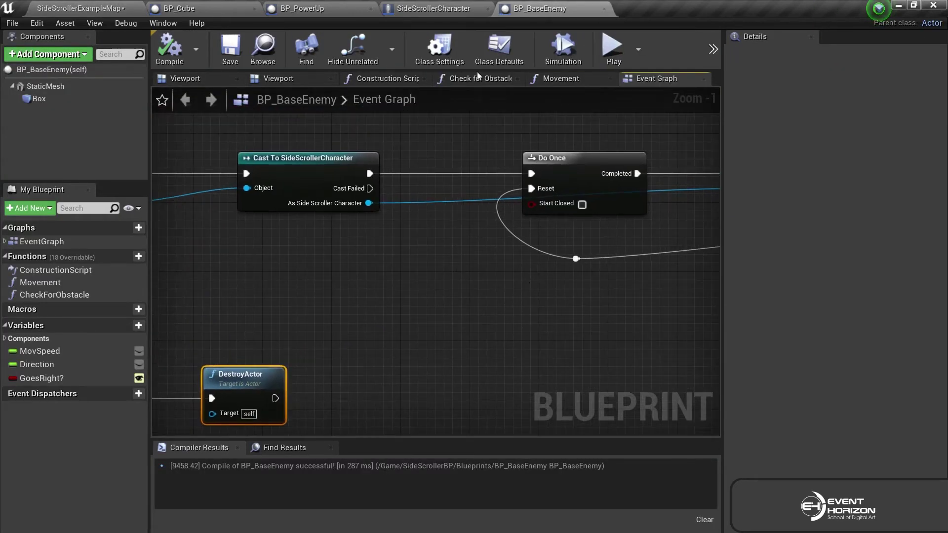
click(429, 8)
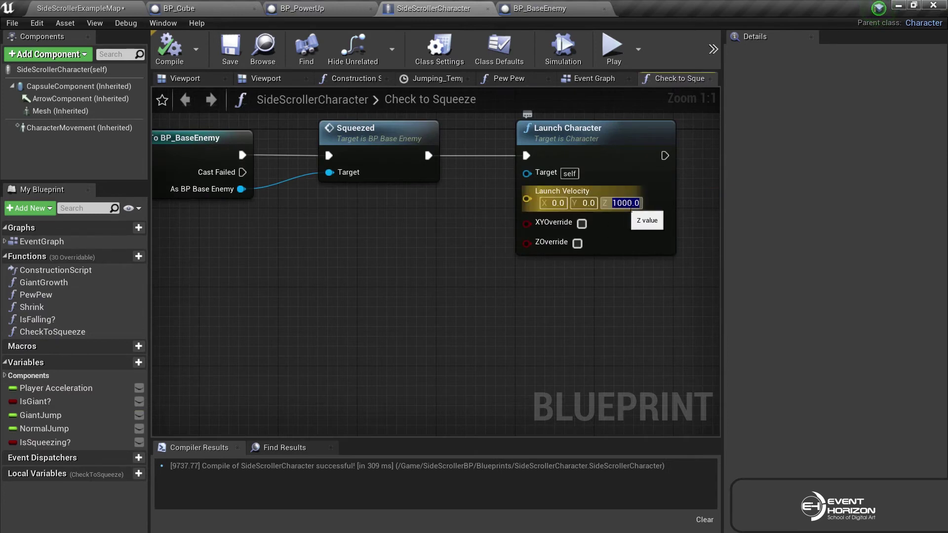
text(700)
key(Return)
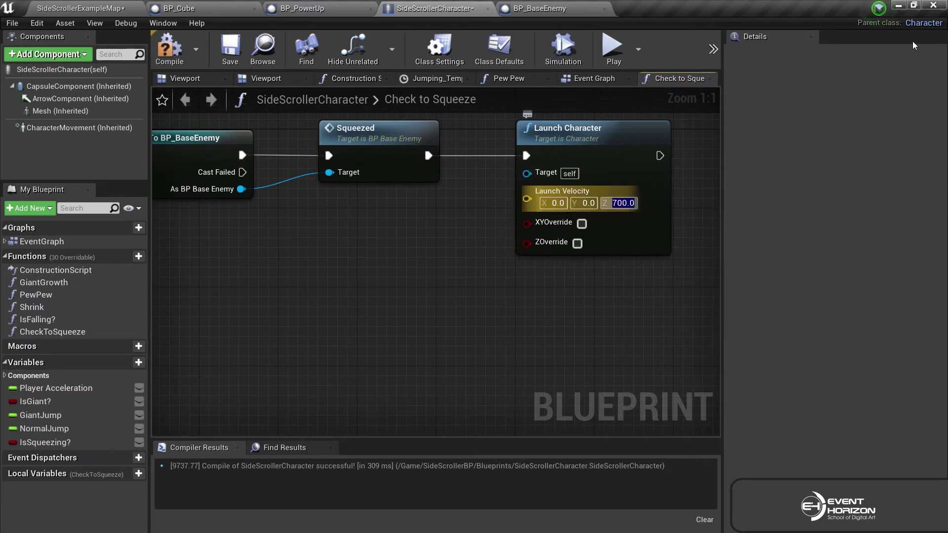
click(169, 48)
click(230, 48)
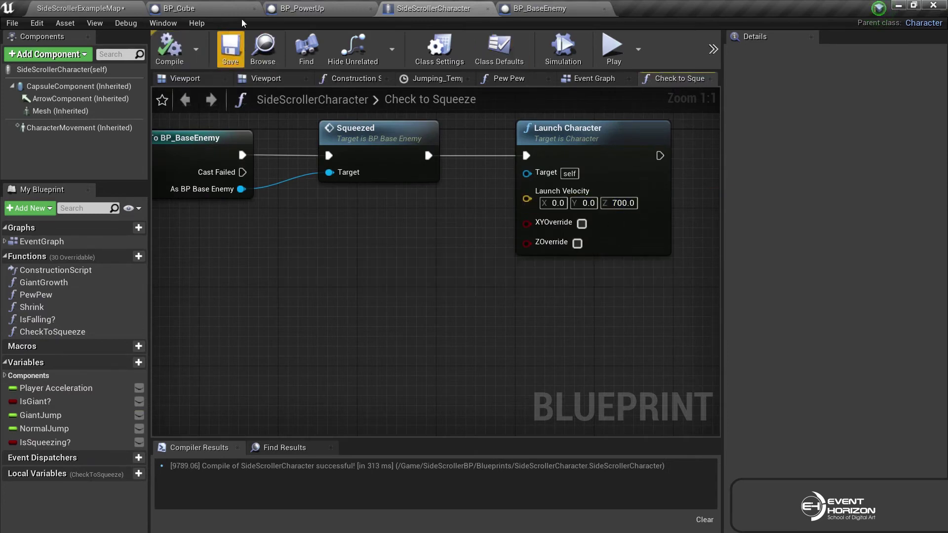
click(82, 9)
Play-test the 700 launch in four quick start-stop sessions.
click(656, 49)
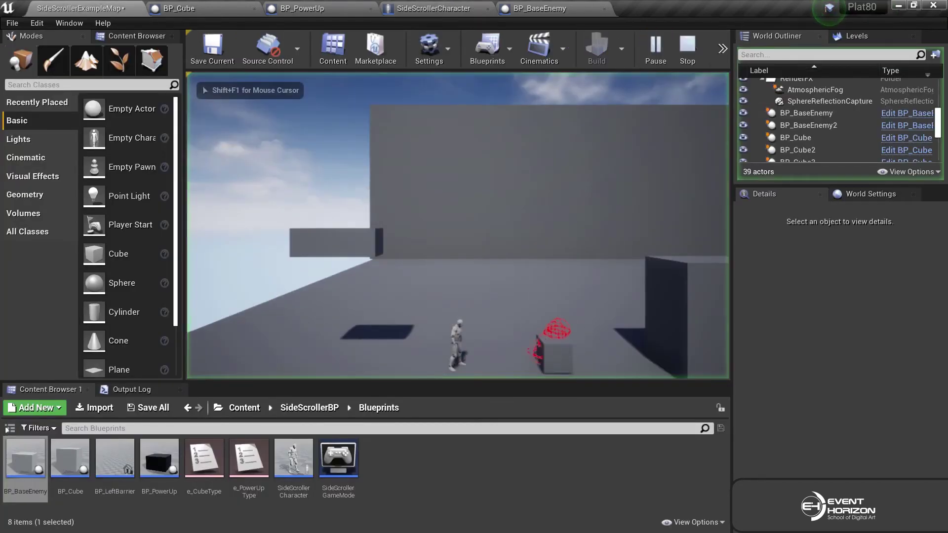
key(Escape)
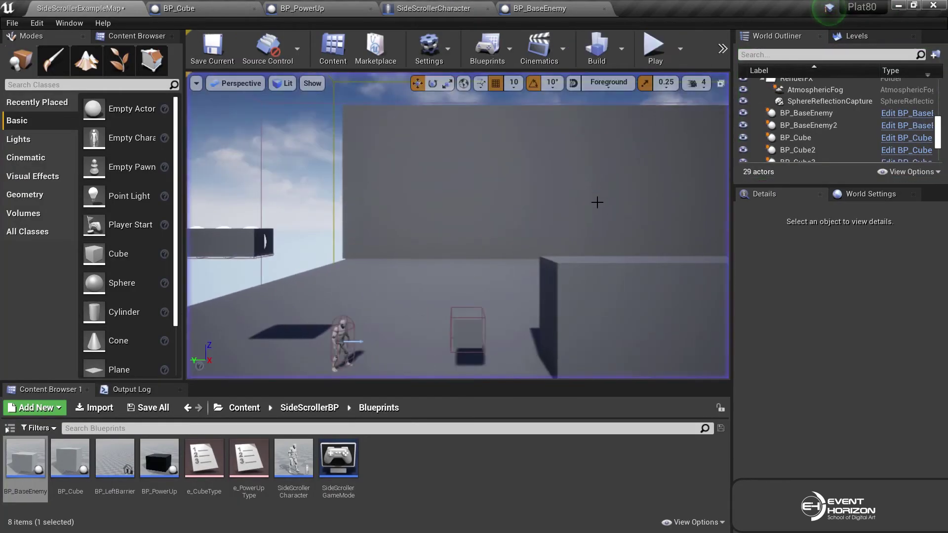
click(655, 49)
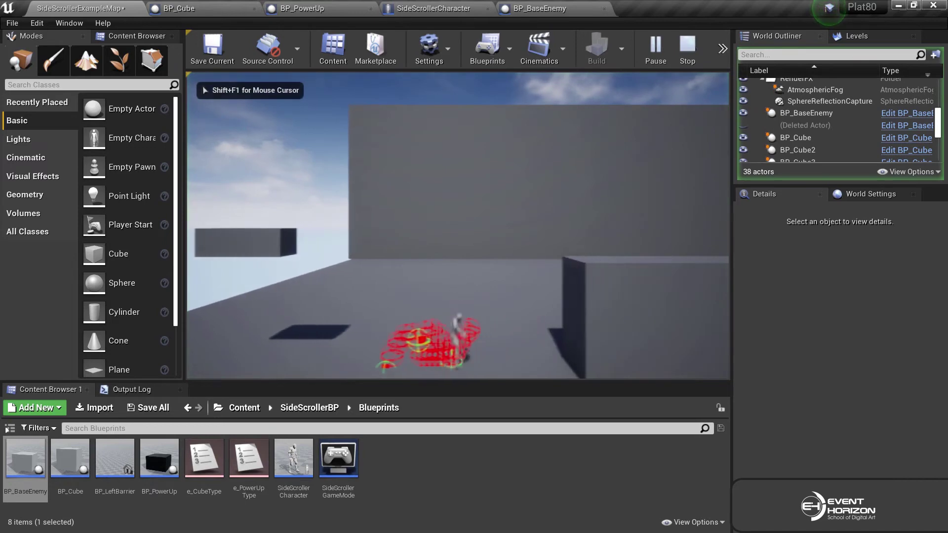
key(Escape)
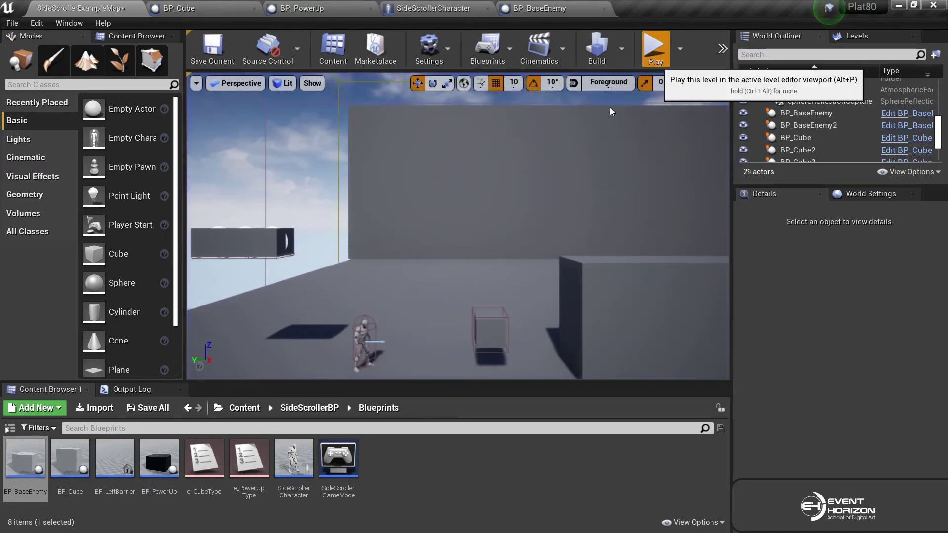
click(655, 50)
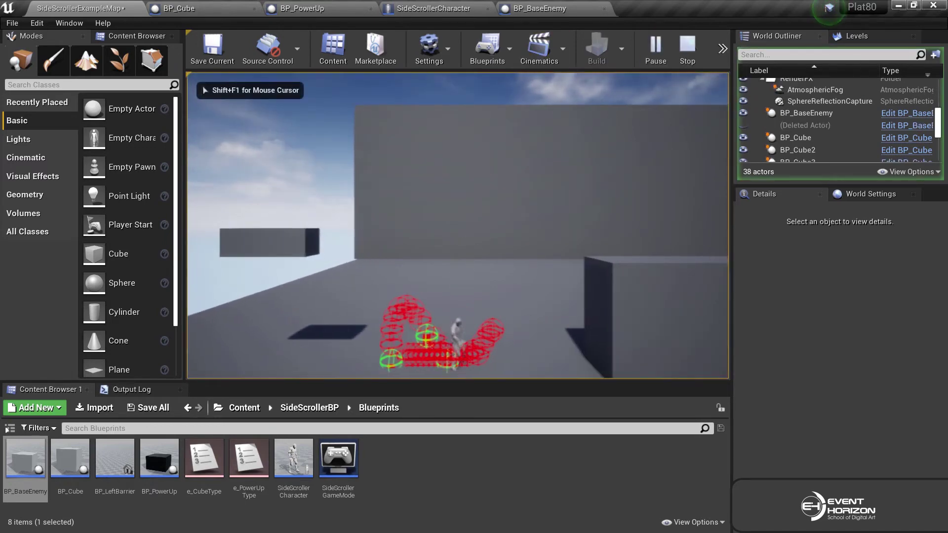
key(Escape)
click(655, 49)
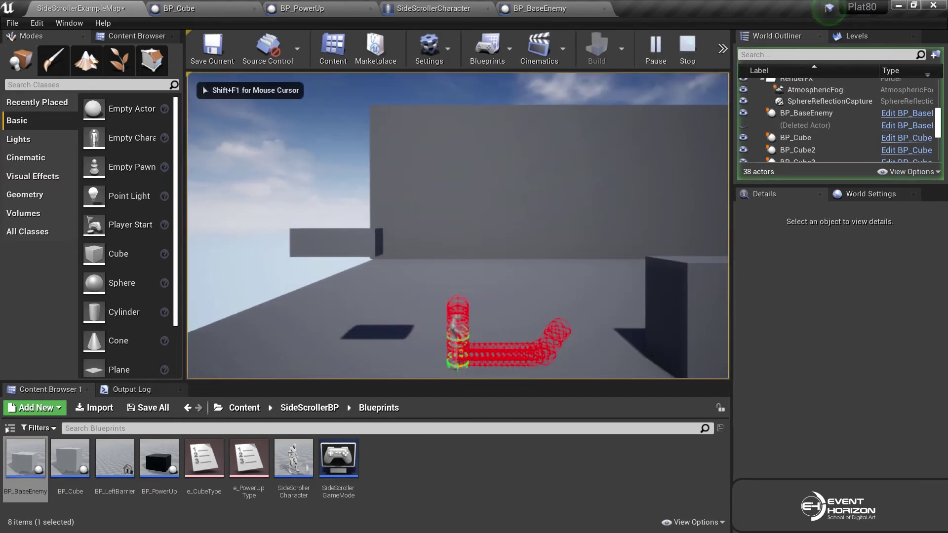
key(Escape)
Play-test twice, jumping and landing on the enemy to squeeze it.
click(654, 49)
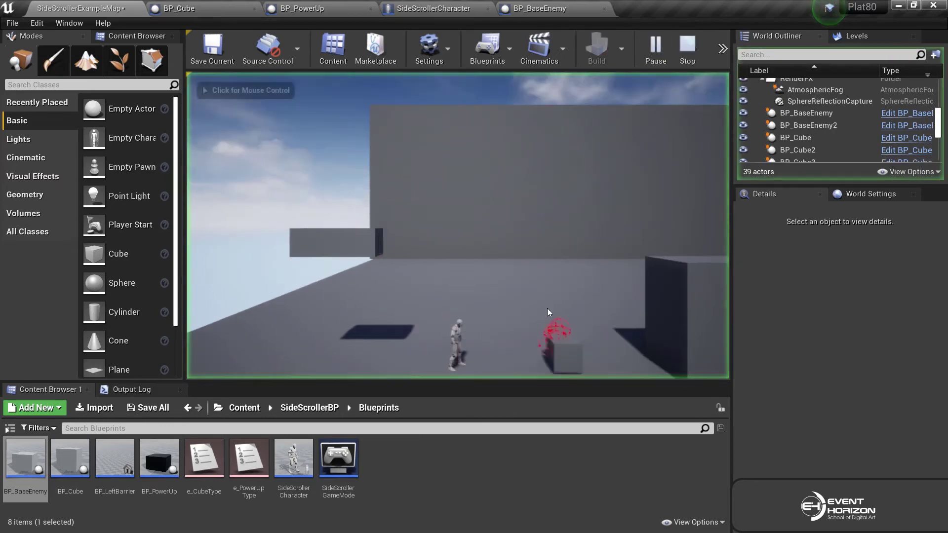
key(space)
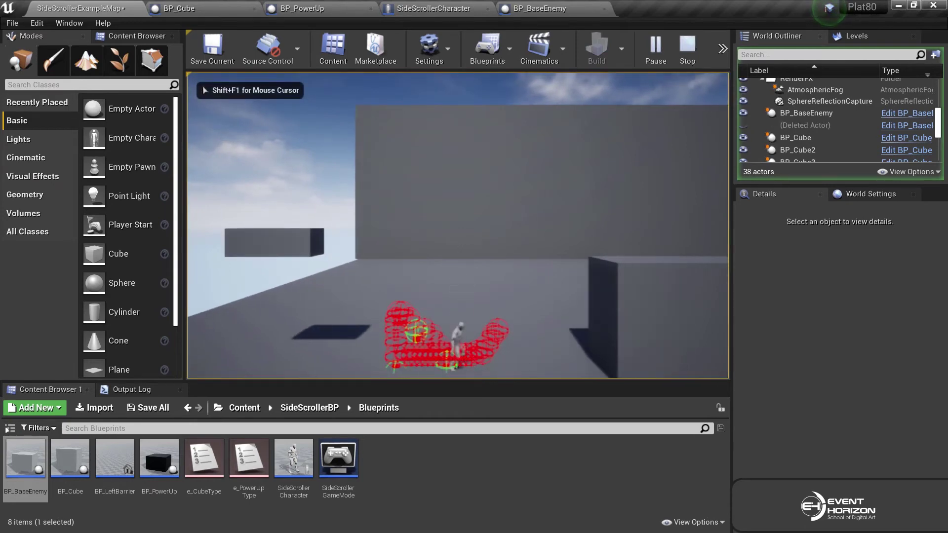
key(Escape)
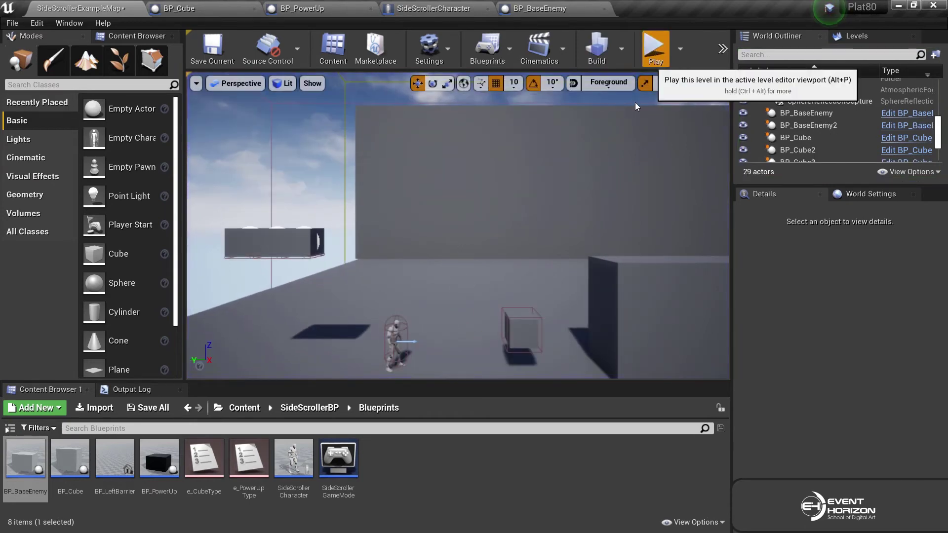
click(655, 47)
key(Right)
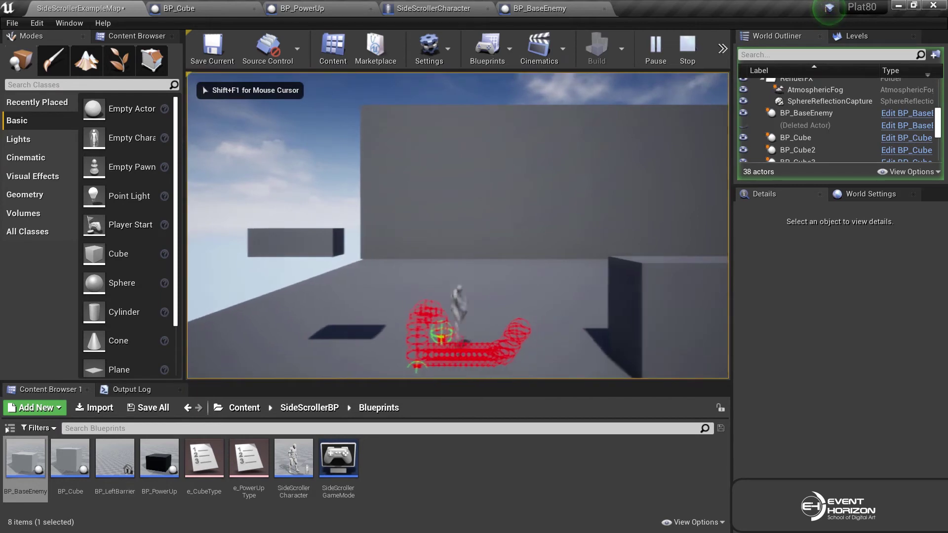
key(Escape)
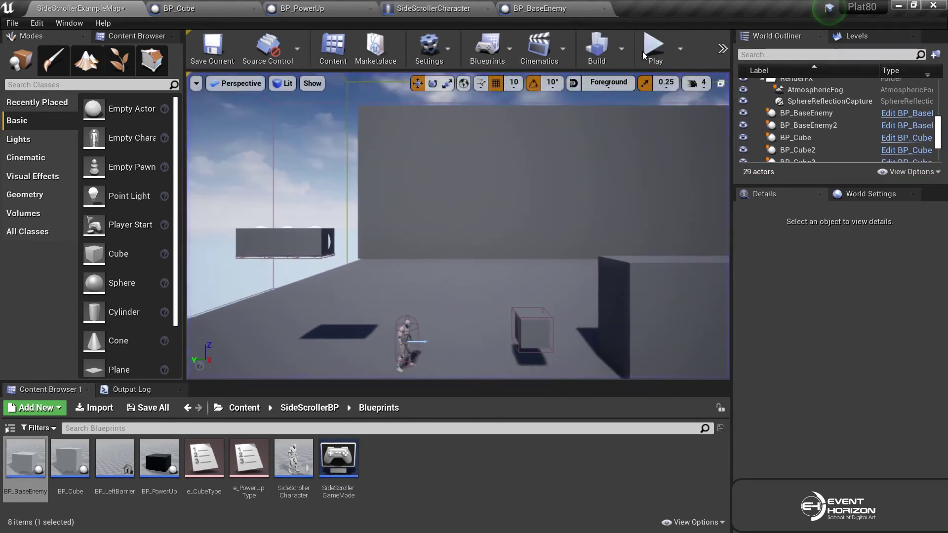
Run two more play-tests, jumping and moving right onto the enemy.
click(648, 48)
click(514, 323)
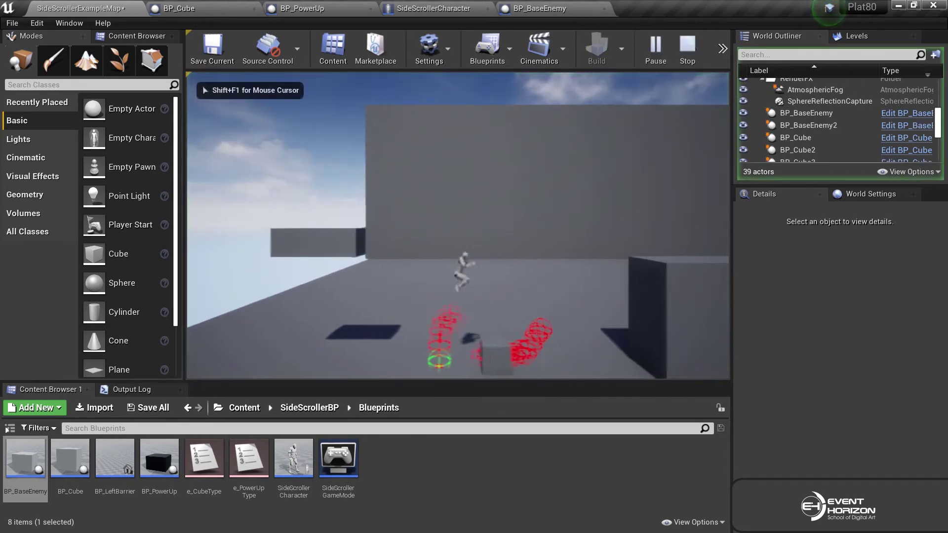
key(Escape)
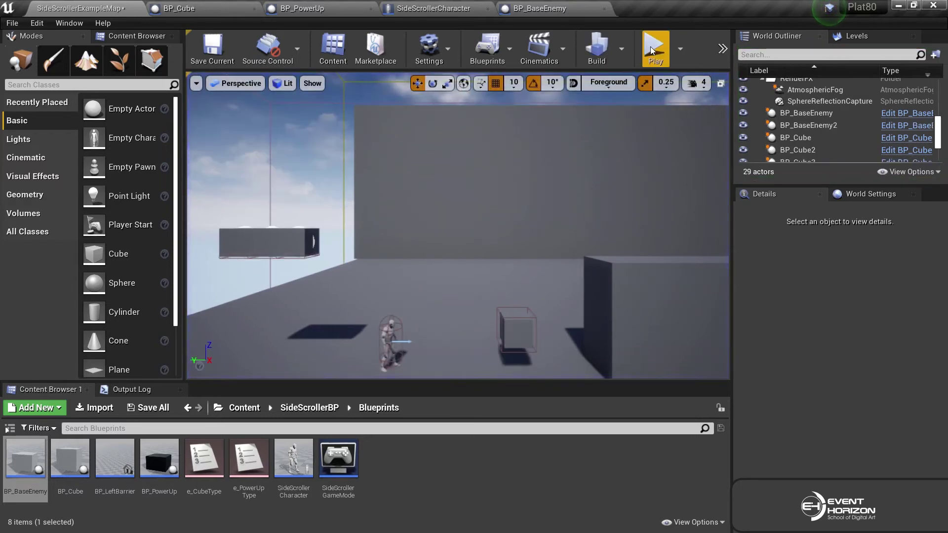
click(653, 48)
key(space)
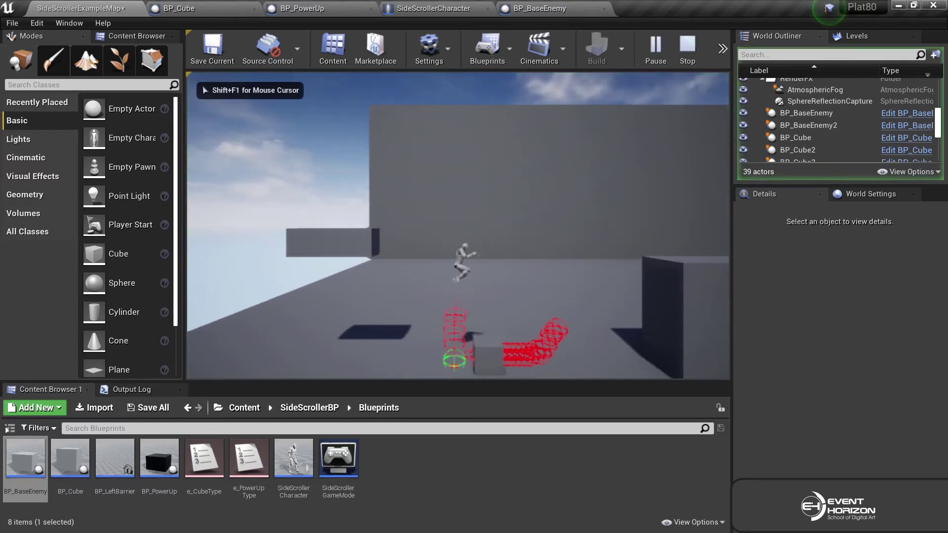
key(d)
key(Escape)
Inspect BP_BaseEnemy's Event Graph, bringing the Squeezed and DestroyActor nodes into view.
click(567, 8)
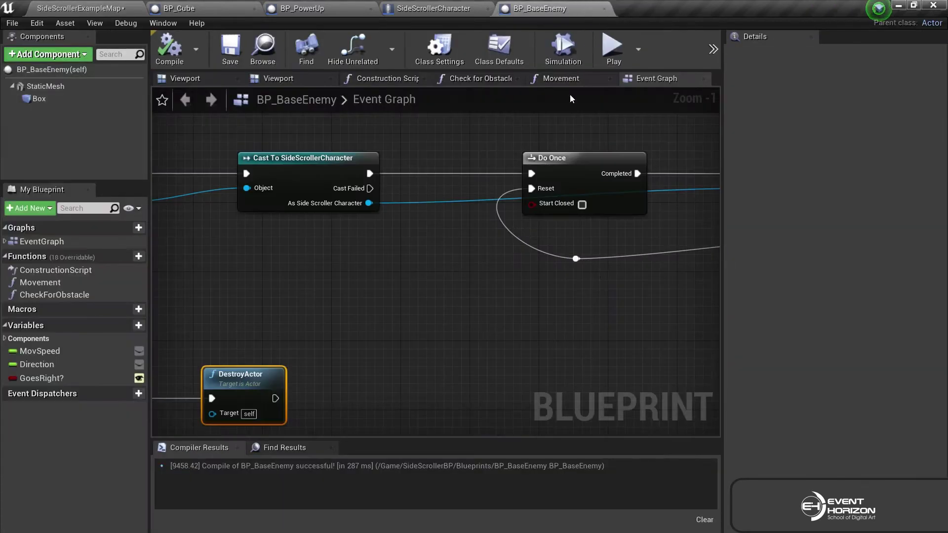
right_drag(607, 292, 422, 355)
scroll(522, 326, down, 3)
right_drag(522, 326, 533, 417)
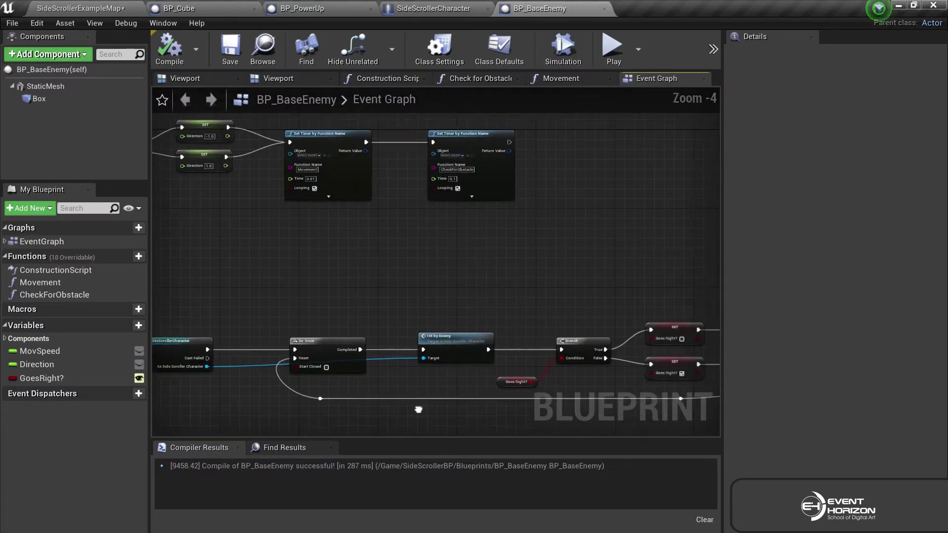
right_drag(533, 318, 437, 318)
scroll(510, 279, down, 2)
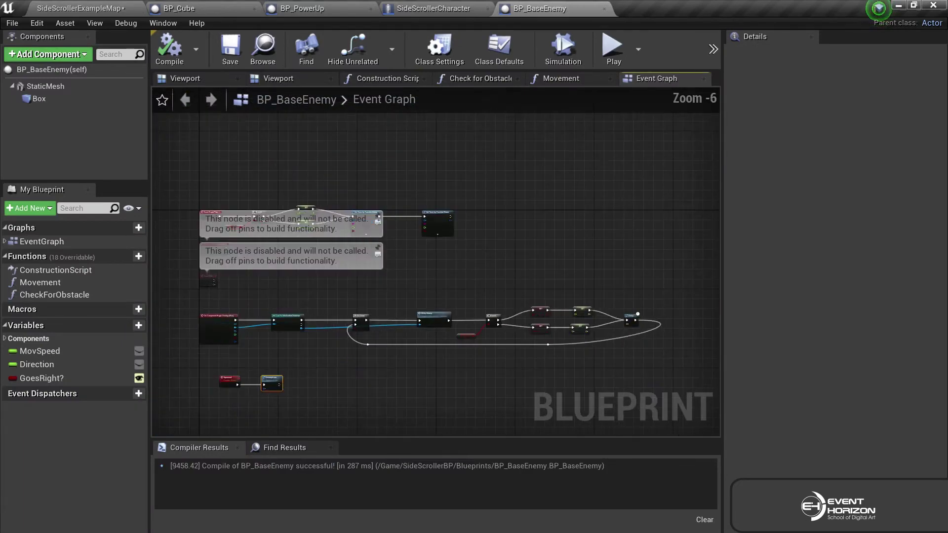
scroll(520, 278, up, 1)
scroll(519, 278, up, 2)
mouse_move(519, 277)
right_down()
mouse_move(414, 307)
mouse_move(658, 322)
right_up()
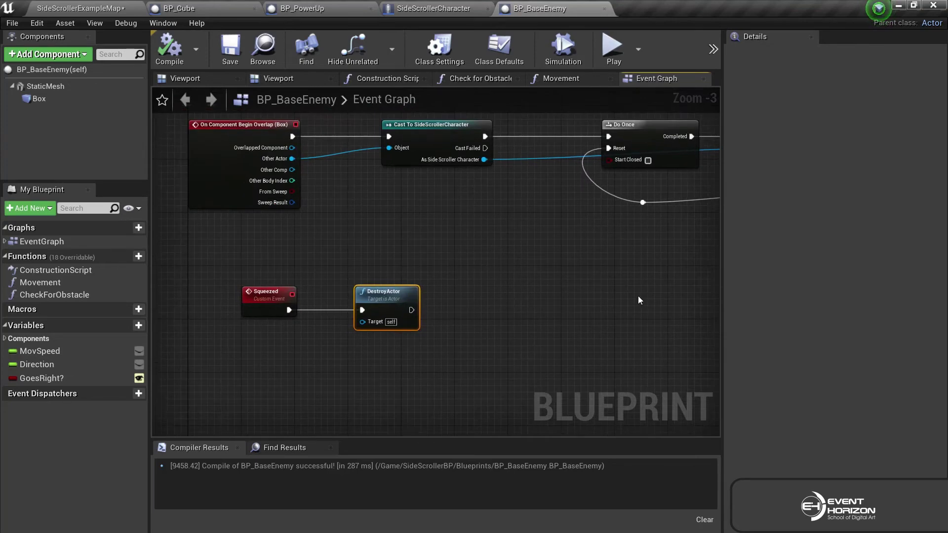
scroll(637, 295, down, 2)
scroll(547, 227, up, 1)
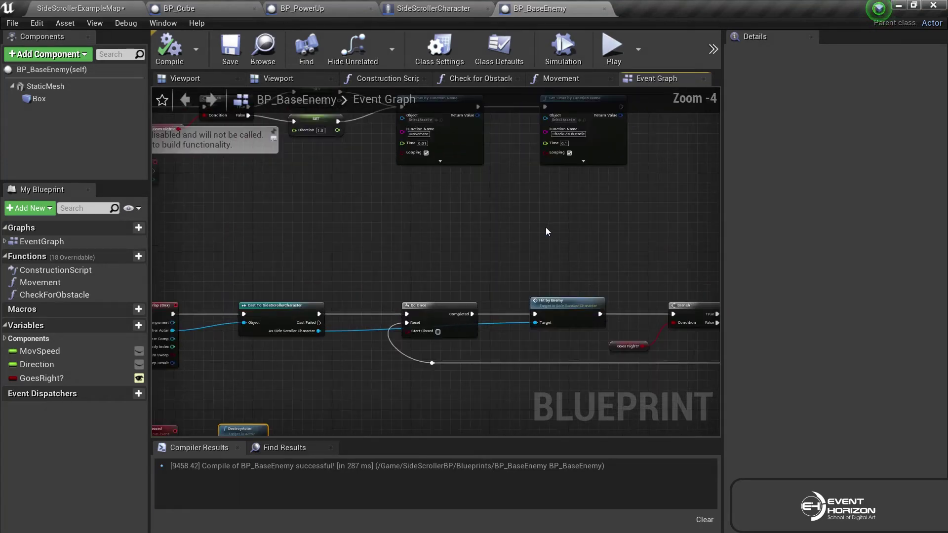
mouse_move(533, 234)
right_down()
mouse_move(465, 273)
mouse_move(435, 308)
right_up()
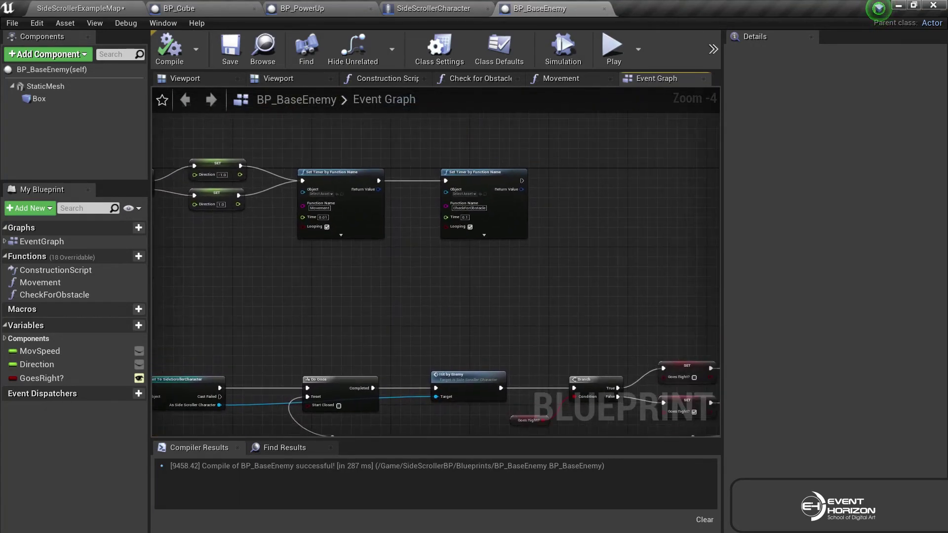
Raise Check to Squeeze's Launch Character Z velocity to 900, then compile and save the character.
click(429, 6)
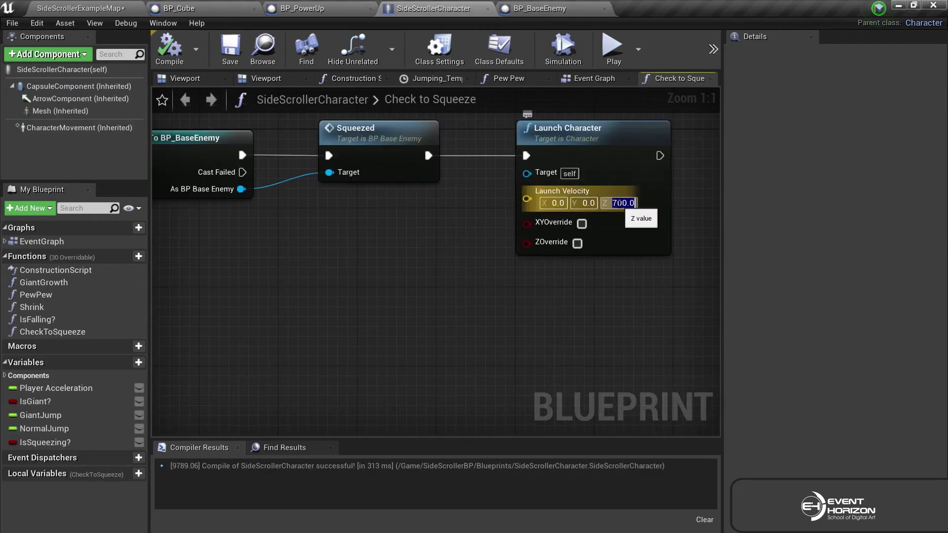
text(9)
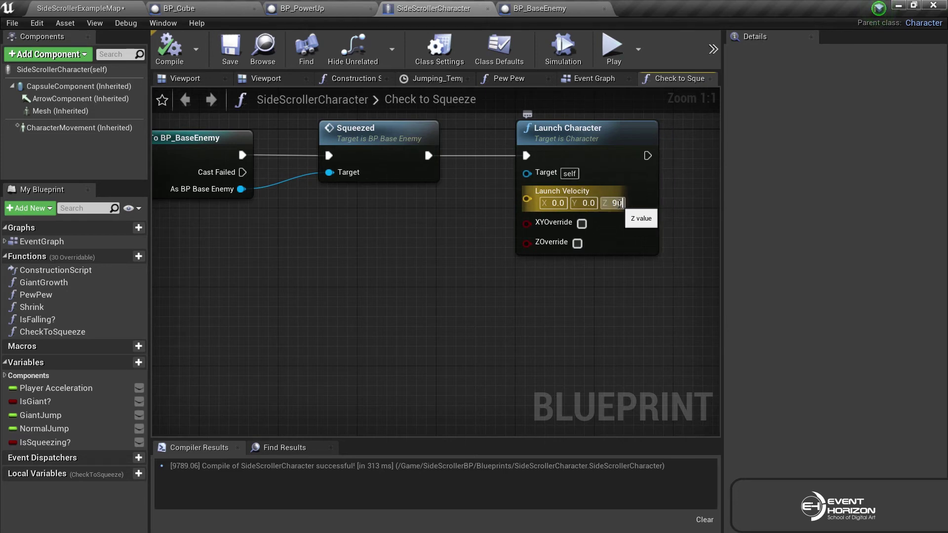
key(Return)
click(170, 47)
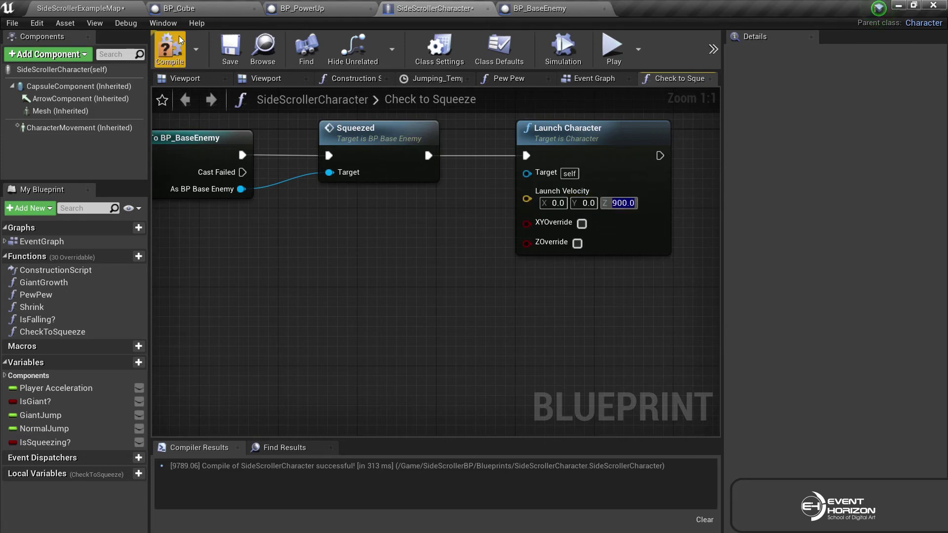
click(230, 49)
click(82, 9)
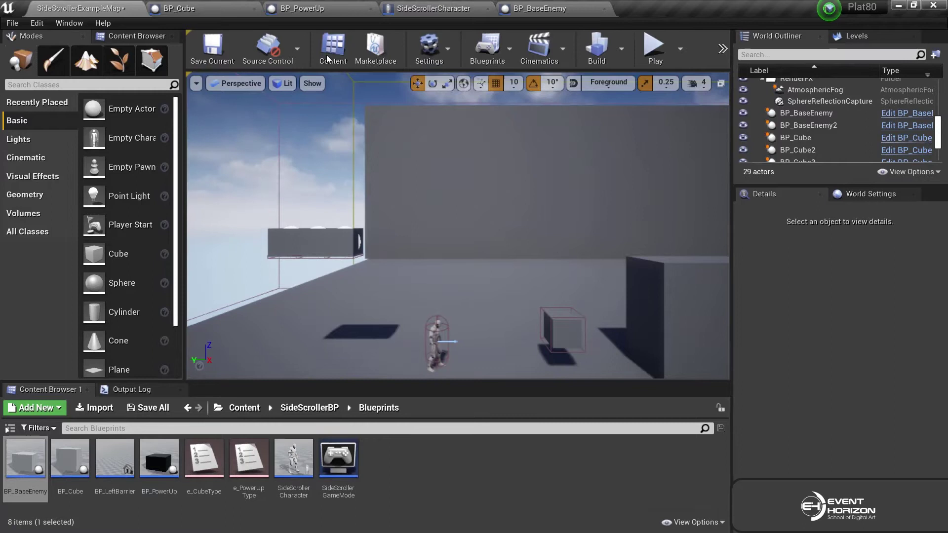
Play-test the level twice, jumping on and squashing enemies with the 900 launch.
click(661, 52)
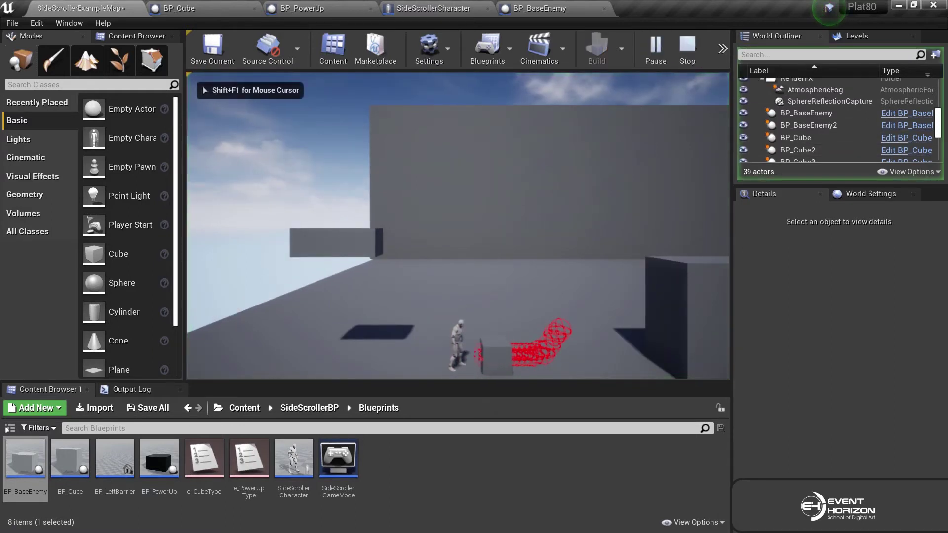
key(space)
key(Escape)
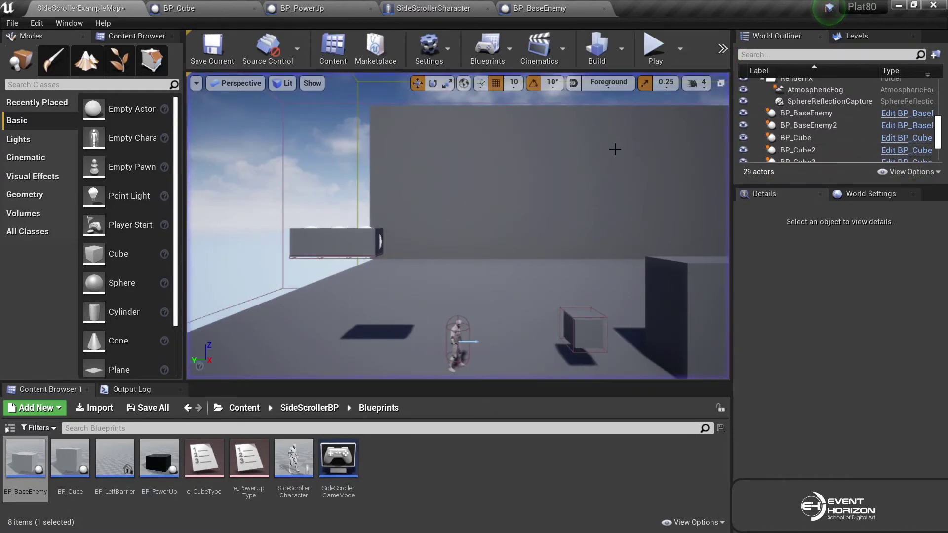
click(655, 53)
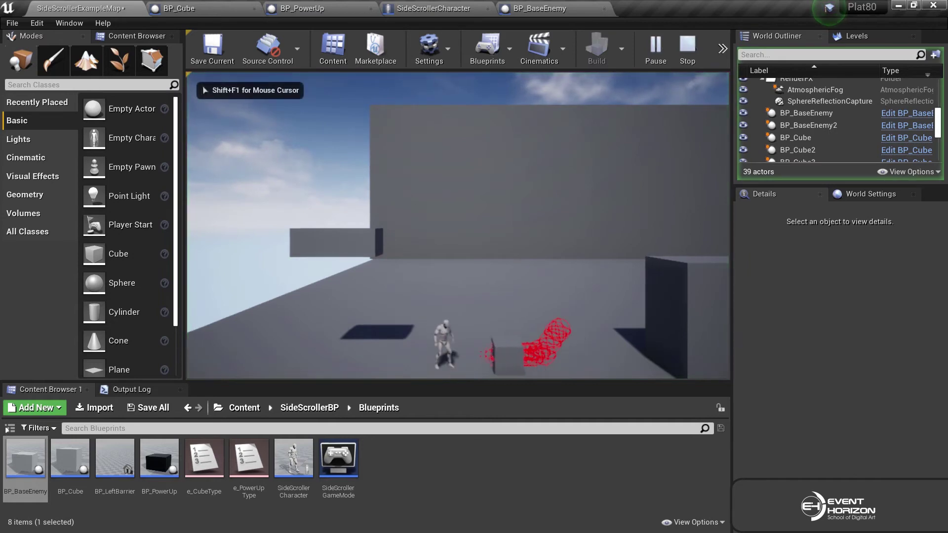
key(Left)
key(Escape)
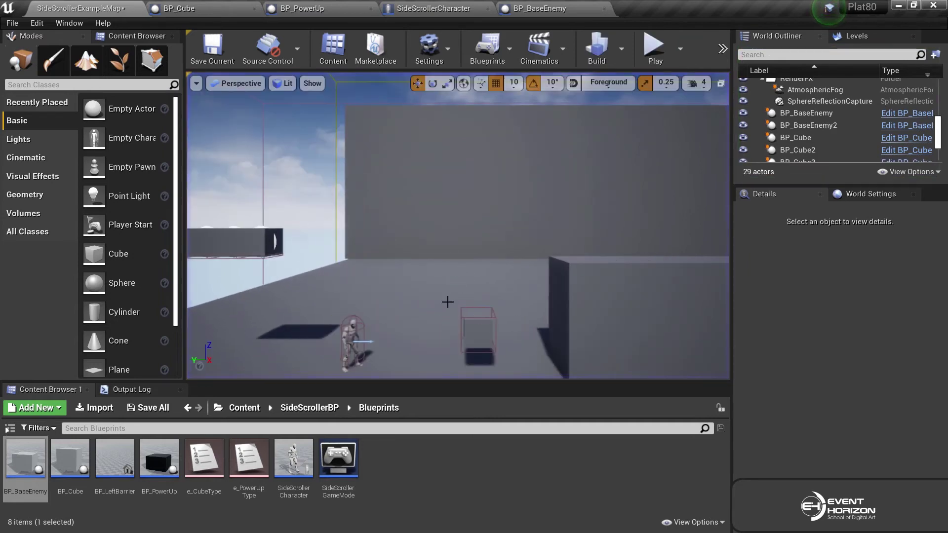
Select the character, run one more play-test heading right, then return to the Check to Squeeze graph.
click(352, 345)
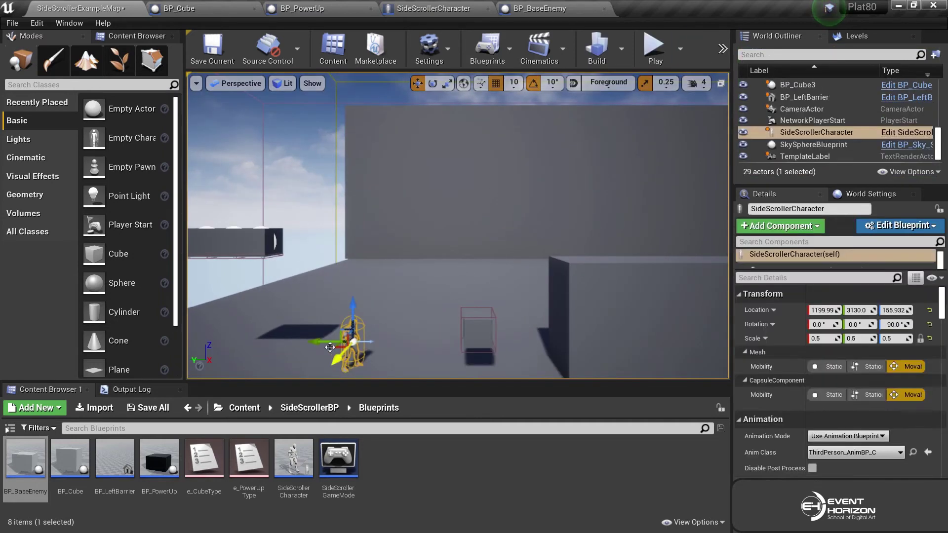
click(646, 44)
click(542, 272)
key(d)
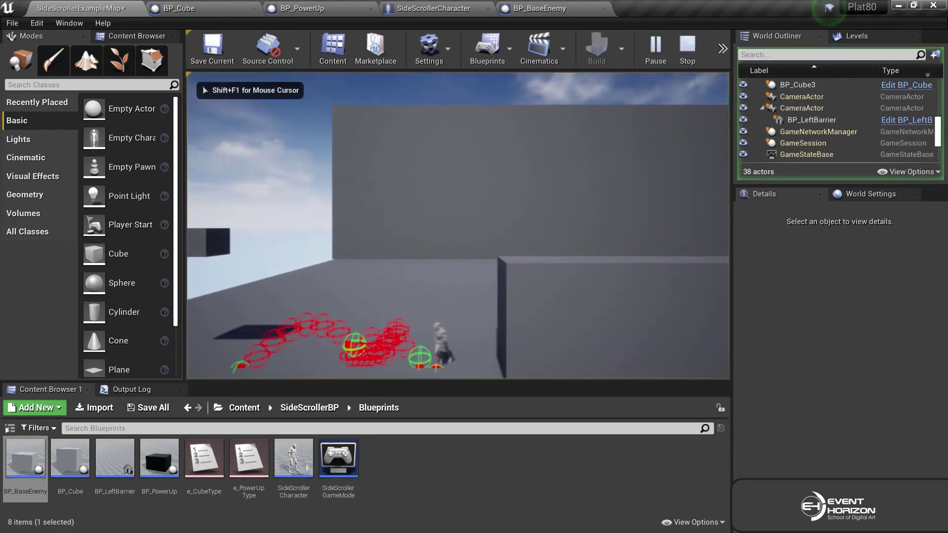
key(shift+F1)
click(434, 9)
scroll(278, 307, down, 1)
Open the character's Event Graph and navigate to the Event BeginPlay node.
scroll(434, 345, down, 2)
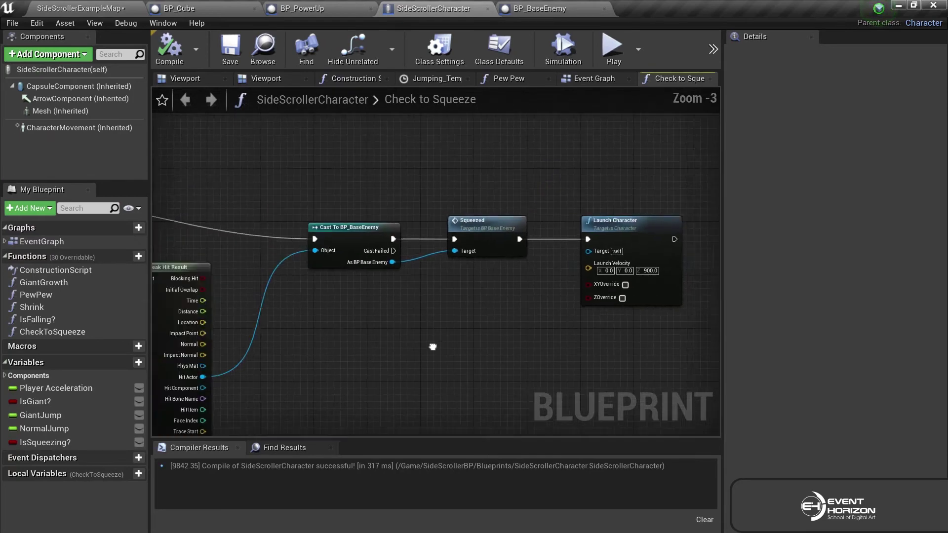
right_drag(434, 345, 716, 291)
scroll(577, 405, down, 3)
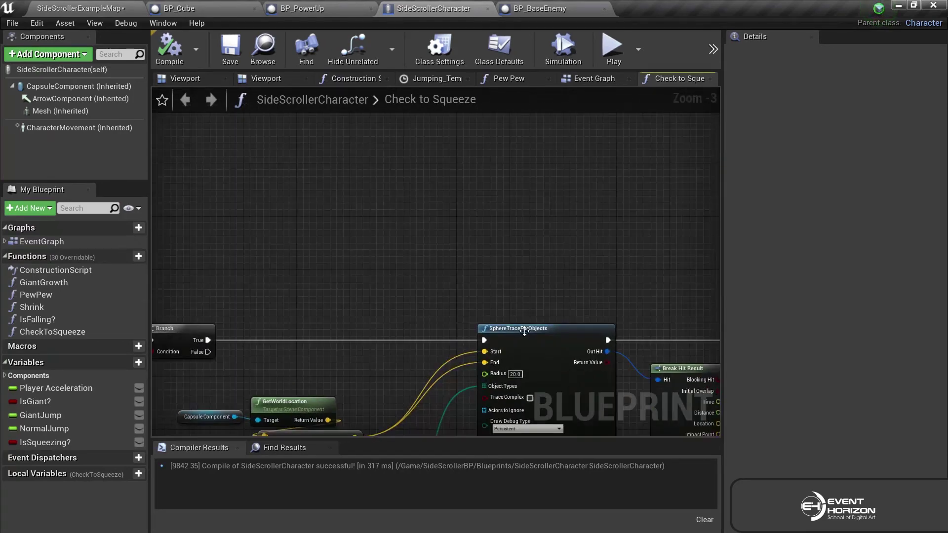
double_click(37, 243)
click(6, 241)
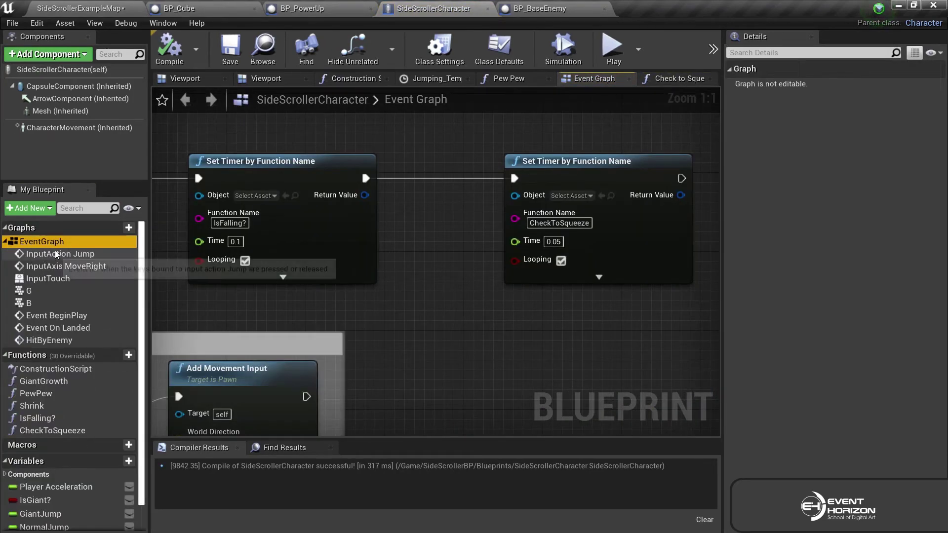
double_click(58, 315)
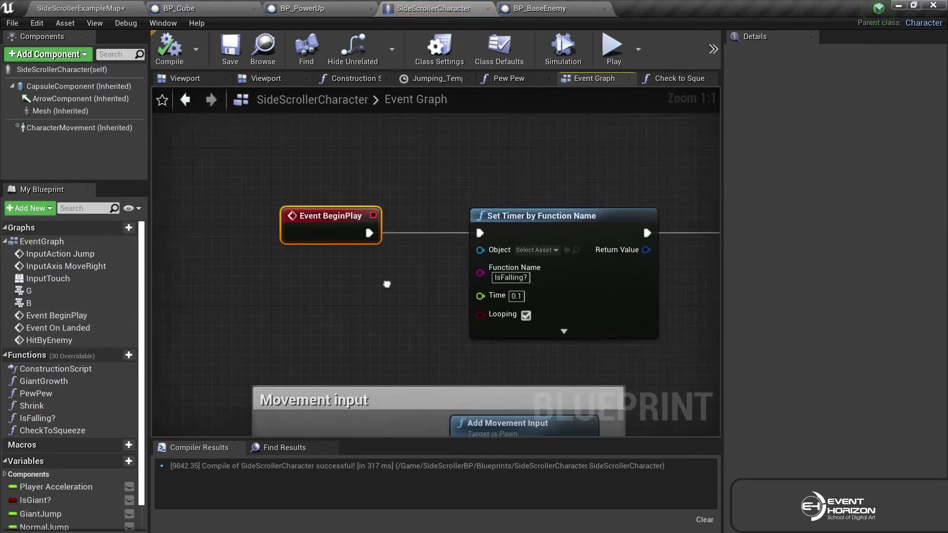
scroll(390, 272, down, 3)
scroll(560, 331, down, 2)
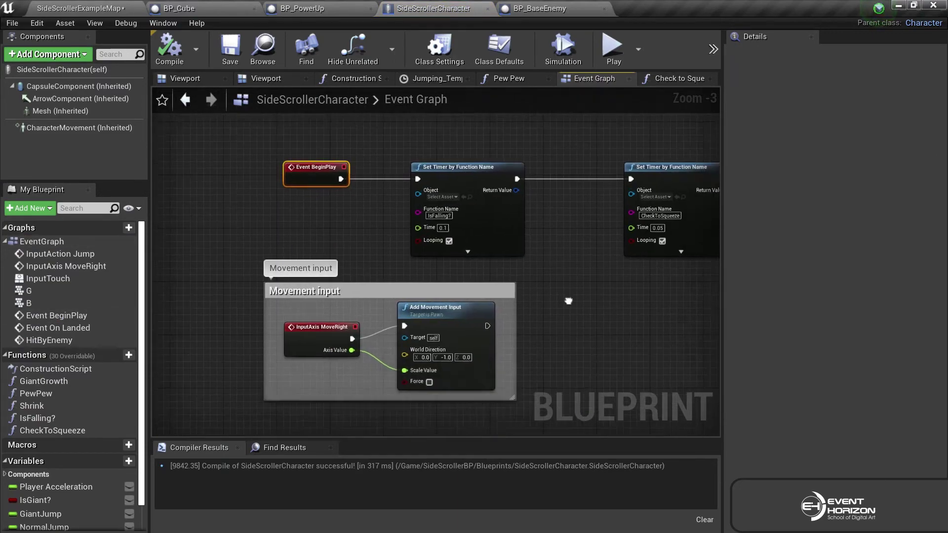
right_drag(568, 301, 561, 127)
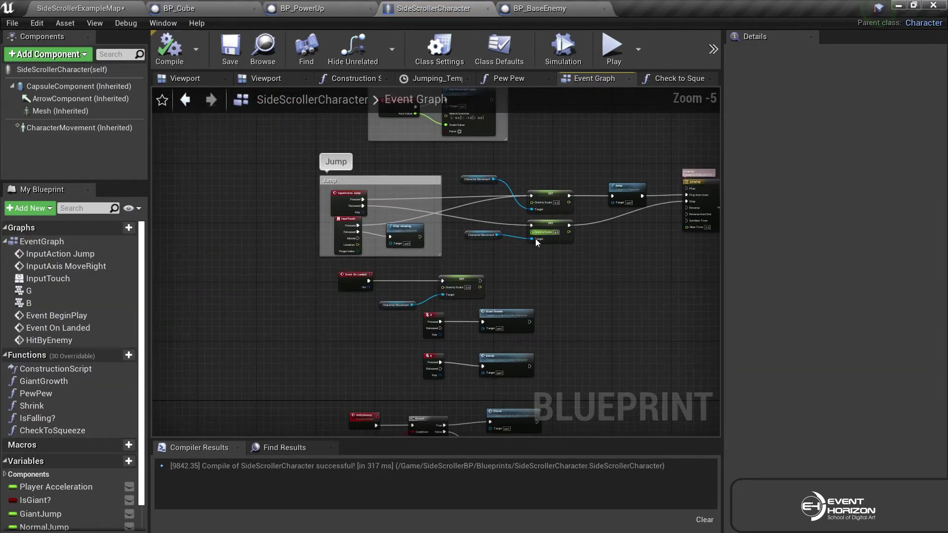
Move Event BeginPlay, both Set Timer nodes and the Movement input group up-left.
right_click(535, 239)
click(582, 156)
right_drag(582, 156, 575, 276)
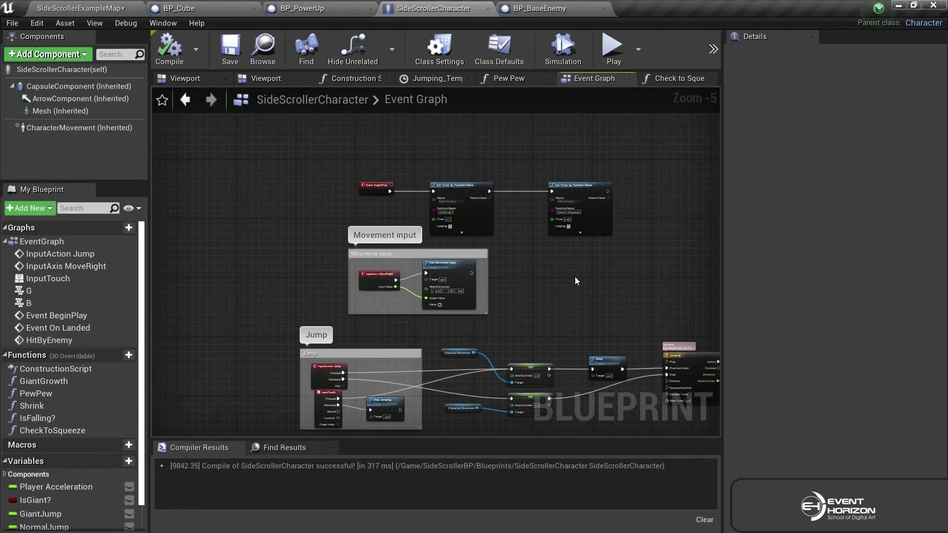
drag(542, 251, 321, 321)
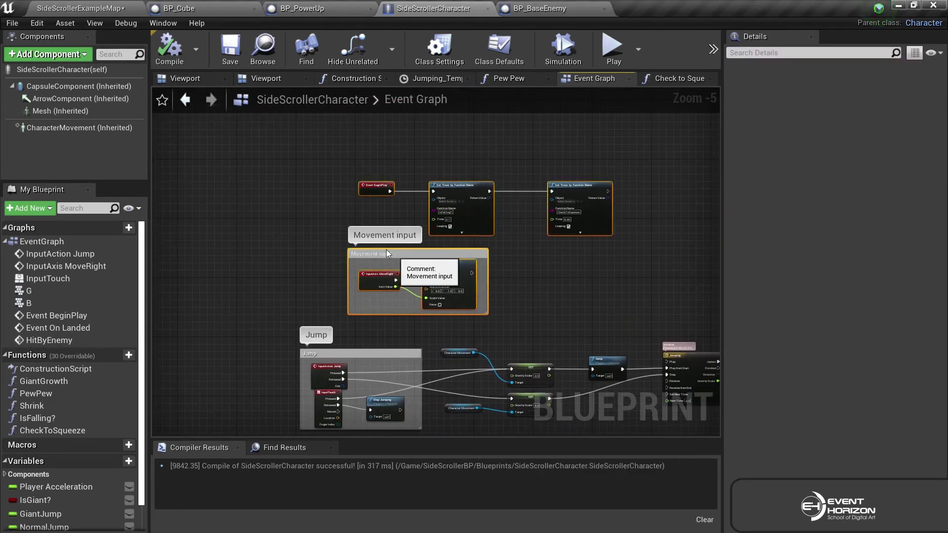
drag(386, 253, 339, 166)
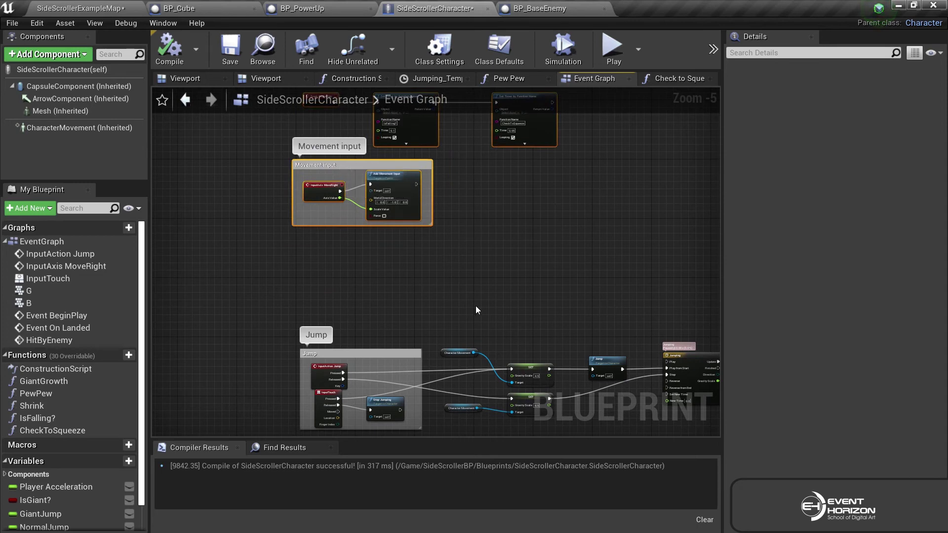
scroll(516, 195, up, 3)
mouse_move(488, 218)
right_down()
mouse_move(504, 176)
mouse_move(504, 205)
right_up()
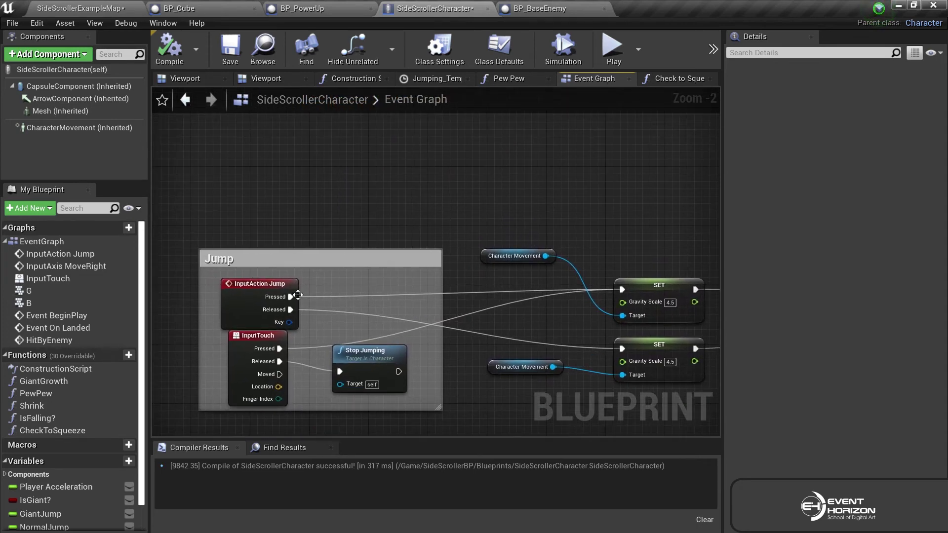
Add a Branch node after InputAction Jump's Pressed output.
drag(290, 297, 422, 177)
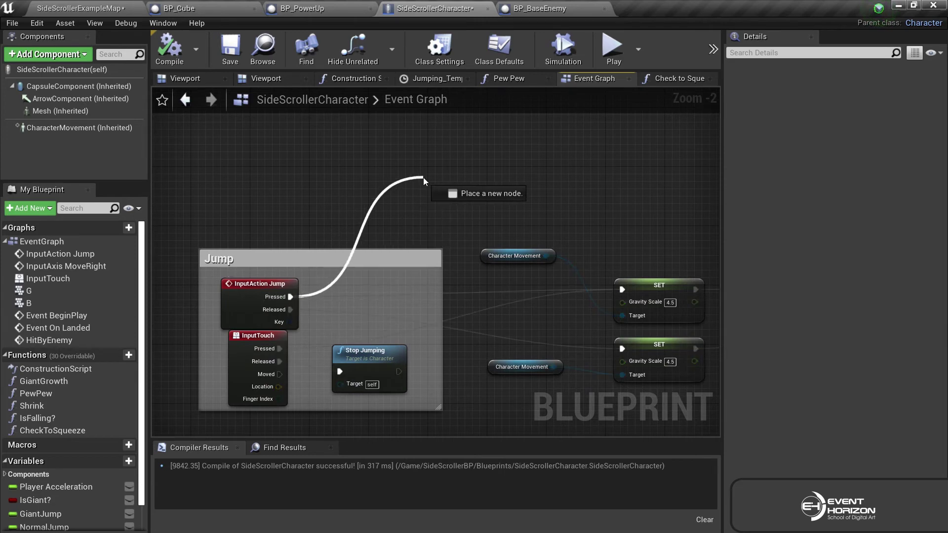
text(bran)
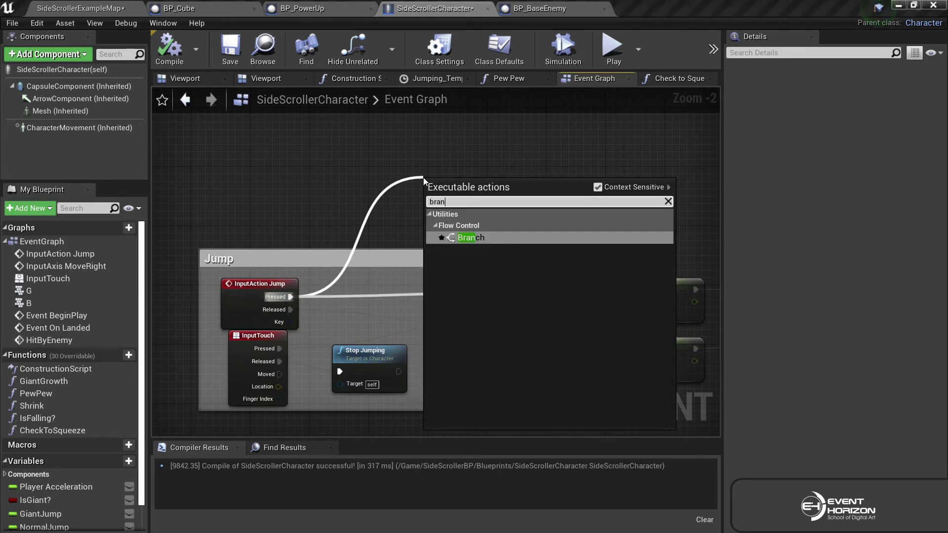
key(Return)
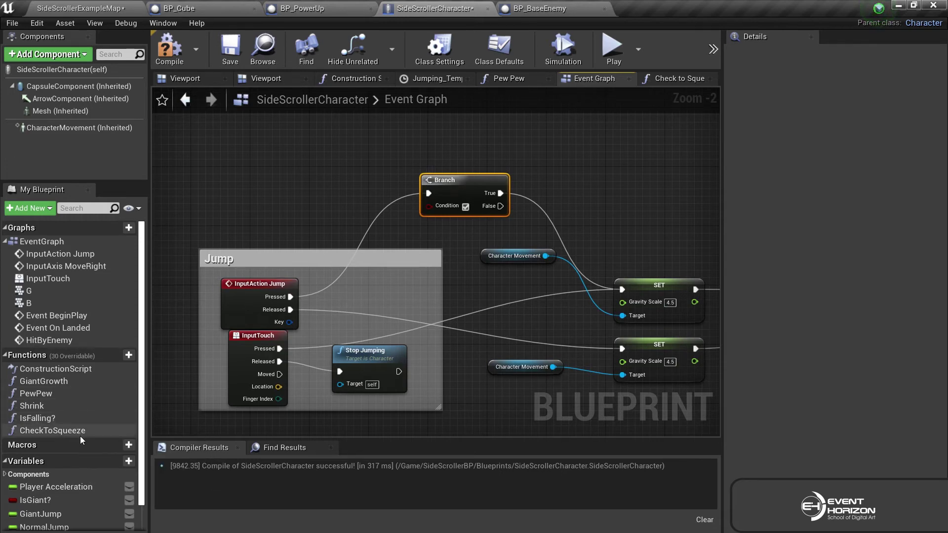
Wire IsSqueezing? into the Branch's Condition, then compile and save the character blueprint.
scroll(81, 435, down, 2)
drag(83, 509, 430, 207)
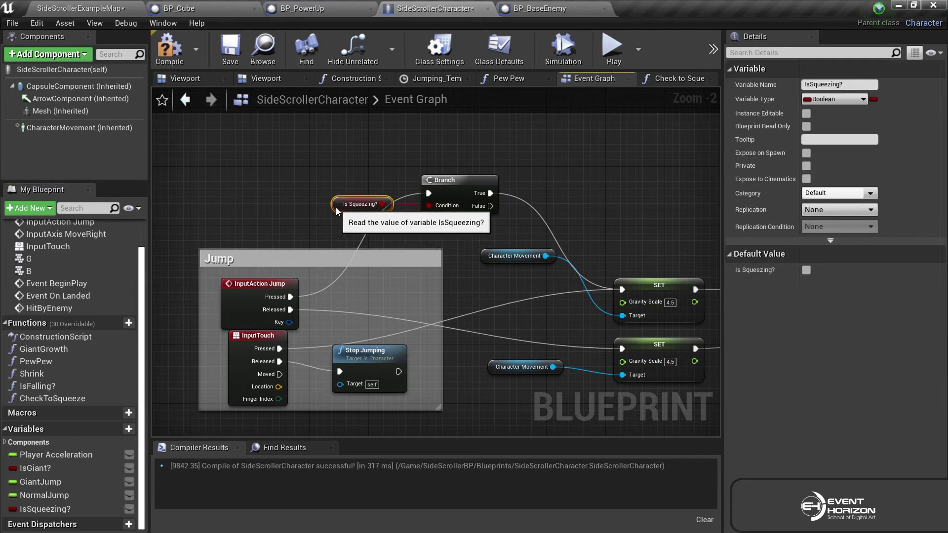
drag(357, 211, 329, 212)
click(174, 68)
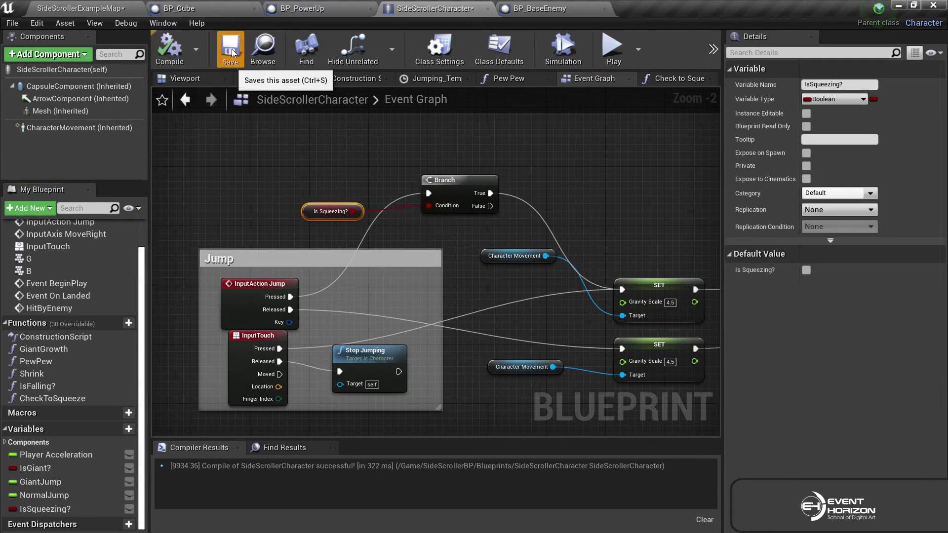
click(230, 49)
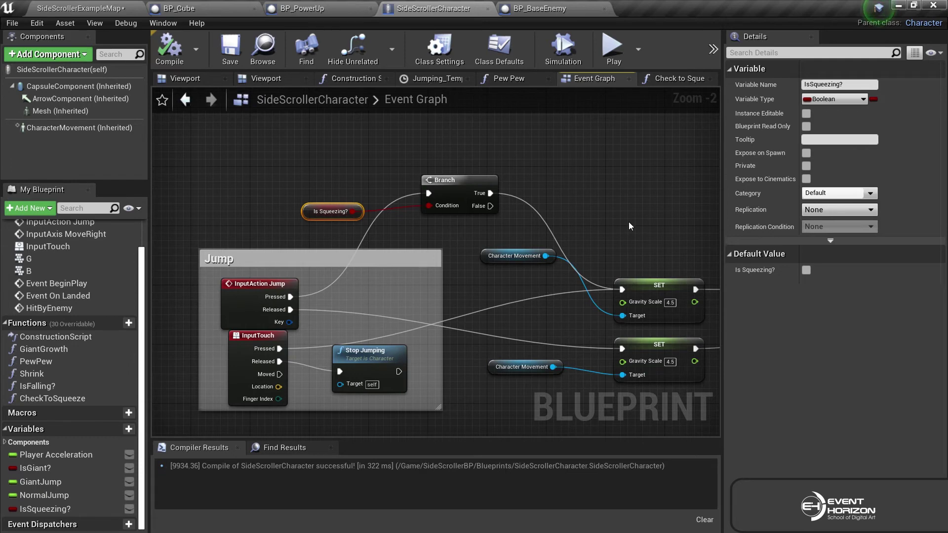
right_drag(629, 226, 521, 235)
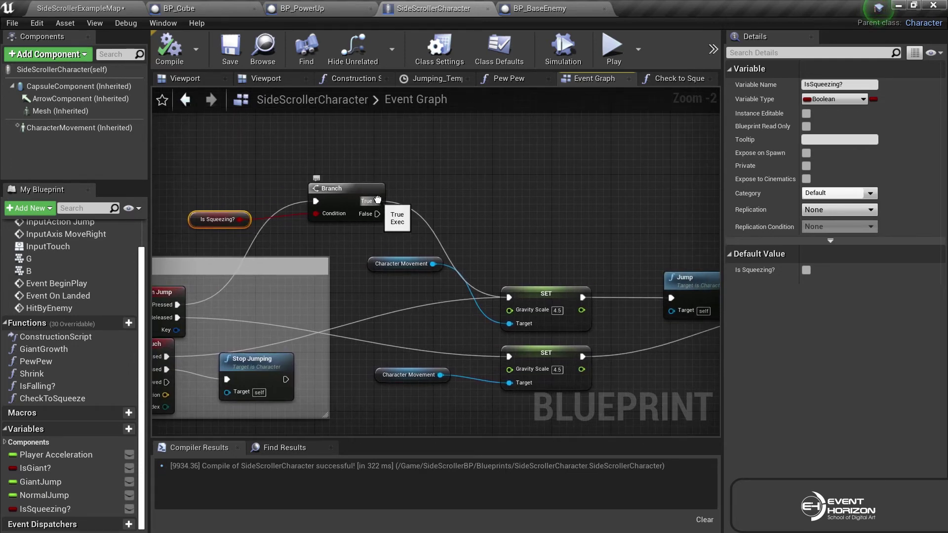
Add a Launch Character node with Z velocity 500 on the Branch's True output.
mouse_move(378, 200)
ctrl+mouse_down()
mouse_move(375, 217)
mouse_move(492, 199)
ctrl+mouse_up()
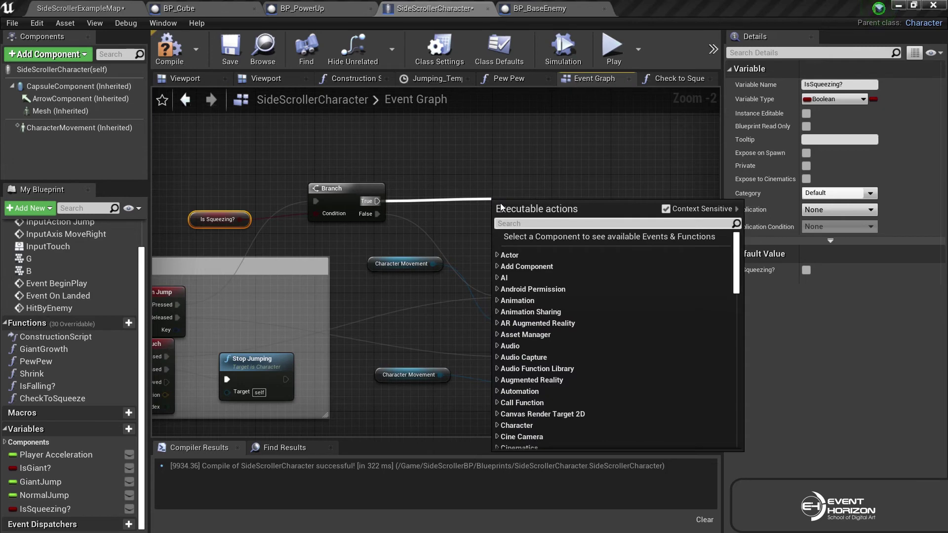
text(launch)
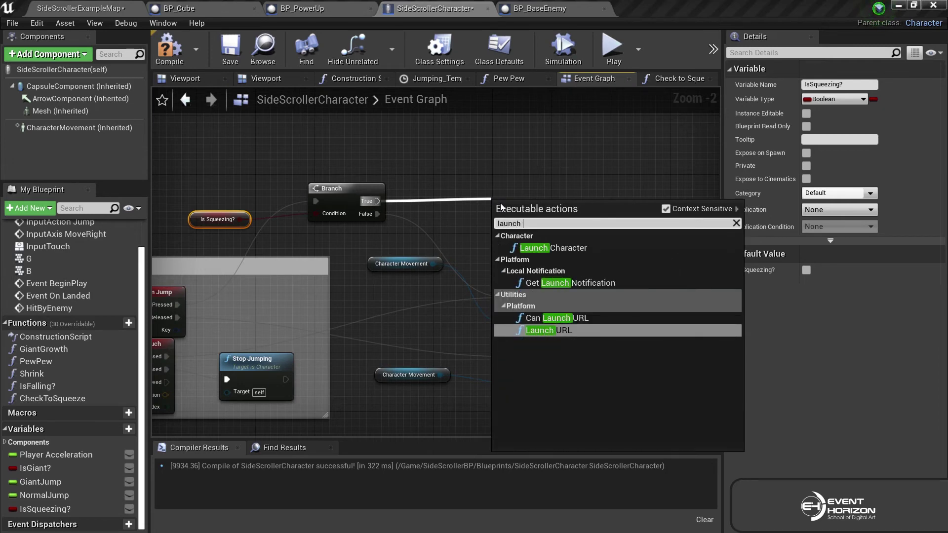
click(588, 247)
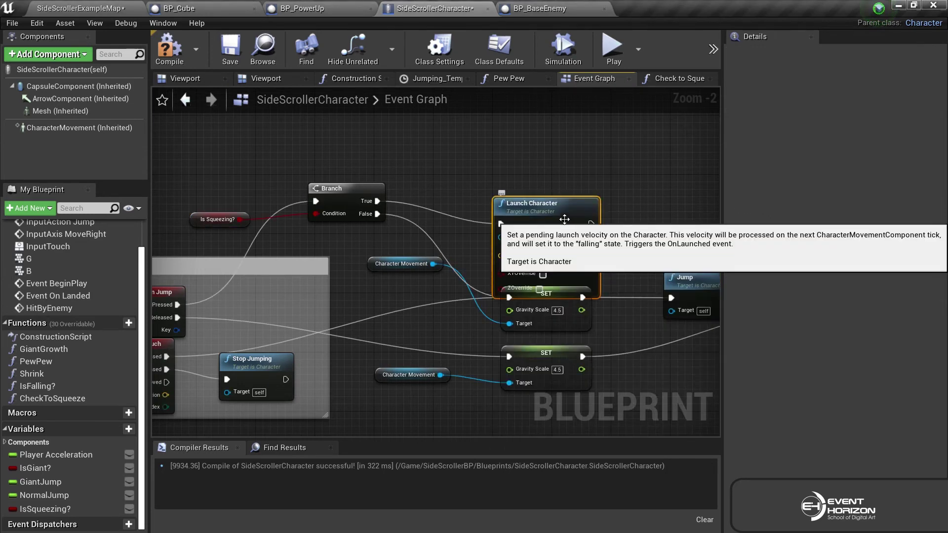
drag(567, 192, 577, 196)
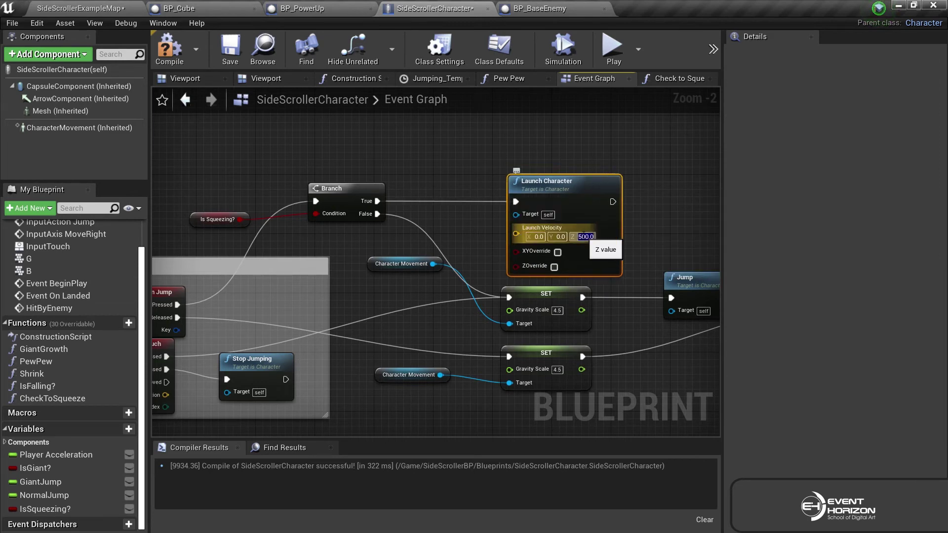
right_drag(661, 168, 480, 164)
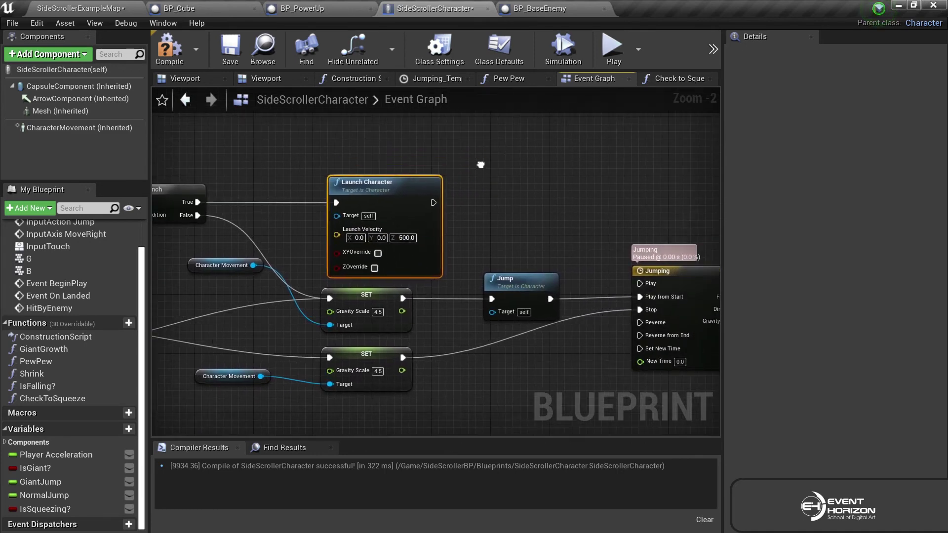
Place a SET Is Squeezing? node after Launch Character and start wiring its output.
mouse_move(68, 512)
mouse_down()
mouse_move(440, 212)
mouse_move(474, 197)
mouse_up()
click(486, 210)
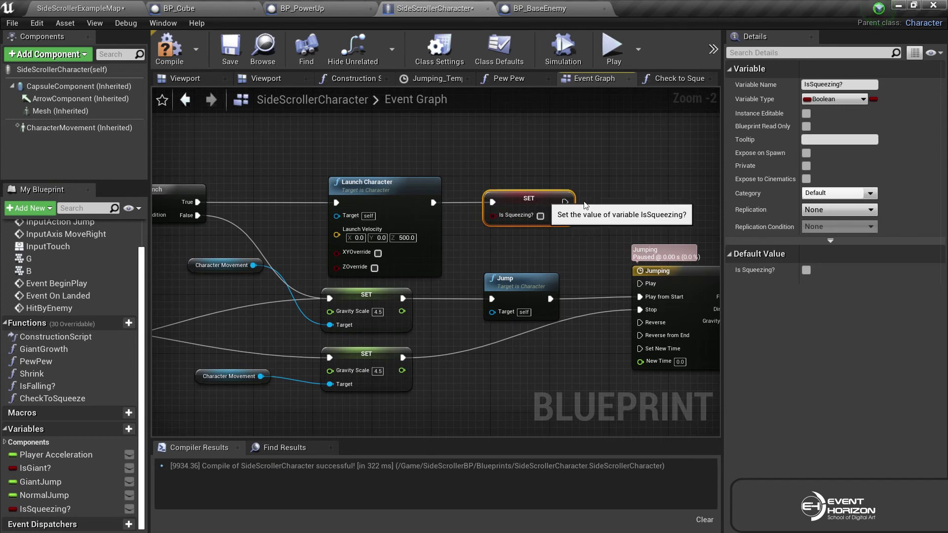
right_drag(611, 221, 491, 207)
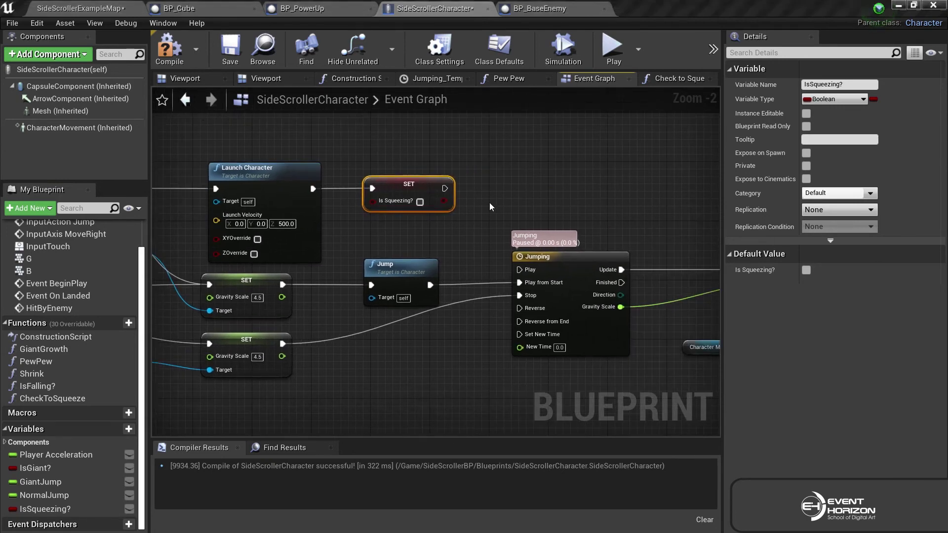
drag(442, 187, 490, 264)
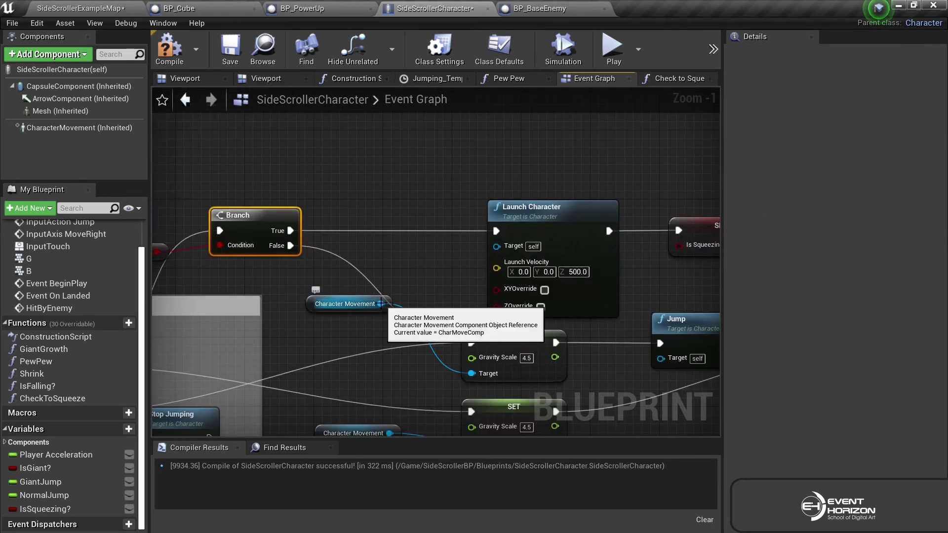
Insert a Set Gravity Scale 0.0 node between Branch True and Launch Character, then compile and save.
drag(381, 303, 416, 161)
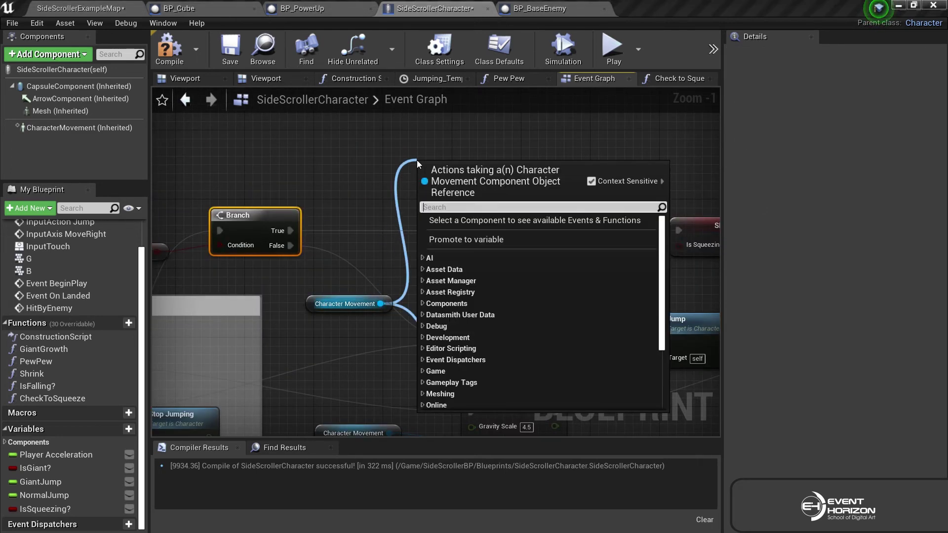
text(set gravi)
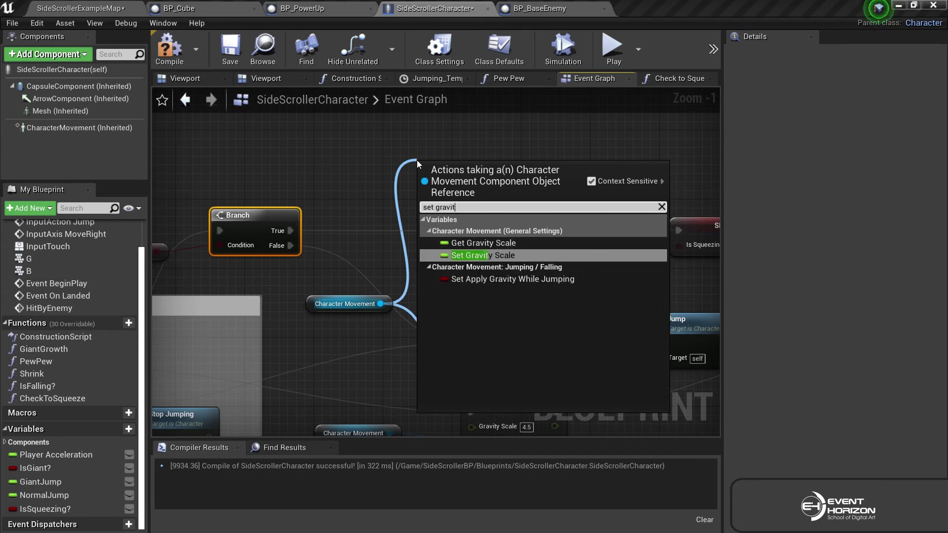
text(t)
key(Return)
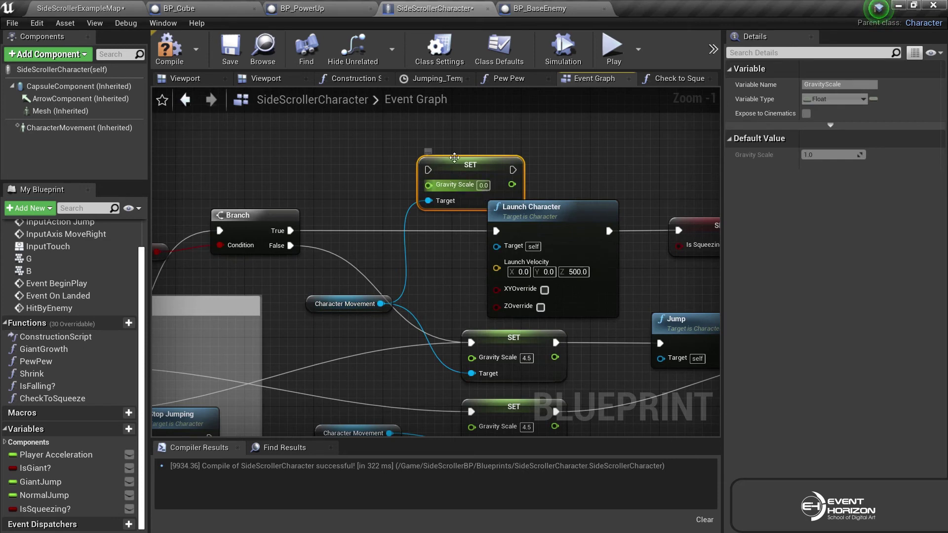
drag(441, 171, 372, 231)
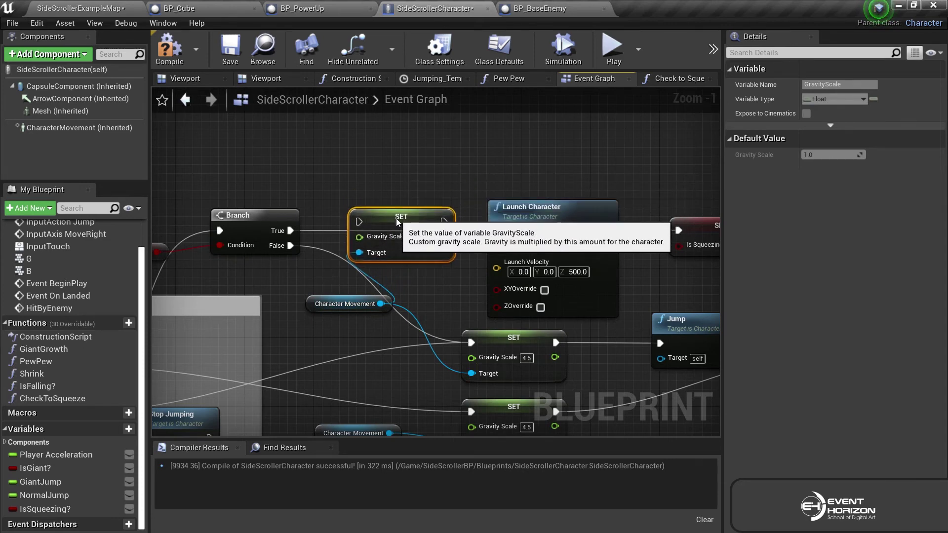
mouse_move(498, 230)
ctrl+mouse_down()
mouse_move(400, 230)
mouse_move(496, 230)
ctrl+mouse_up()
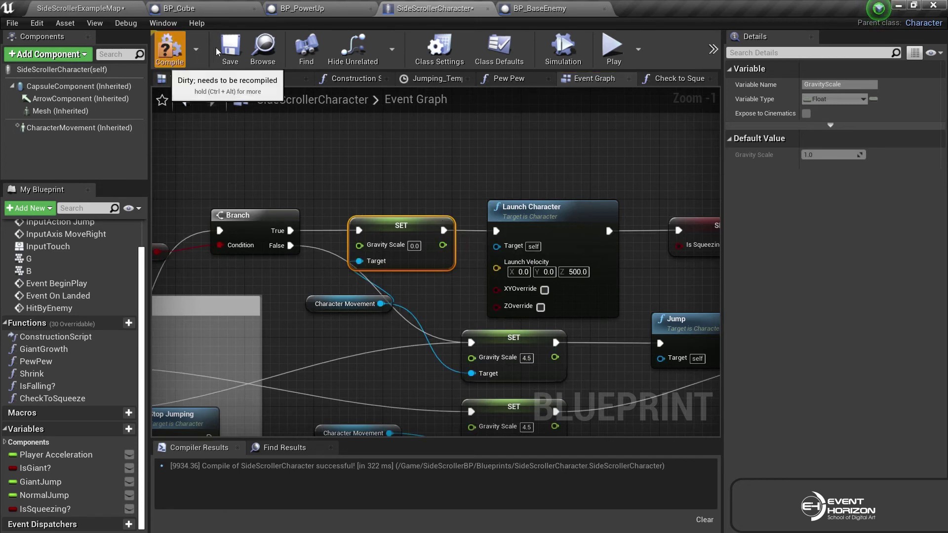
click(169, 50)
click(231, 55)
scroll(404, 182, down, 2)
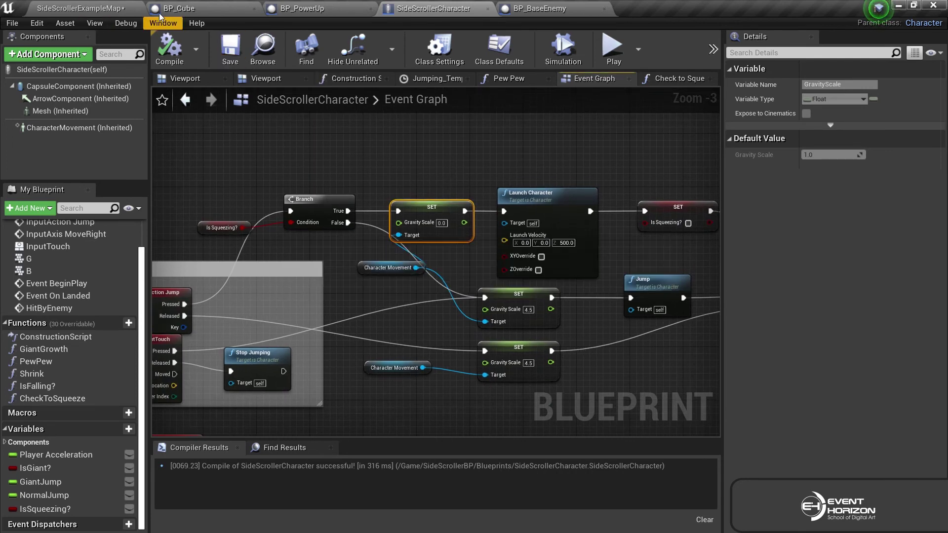
Run two standalone play-tests of the squeeze launch, closing each preview afterward.
click(609, 49)
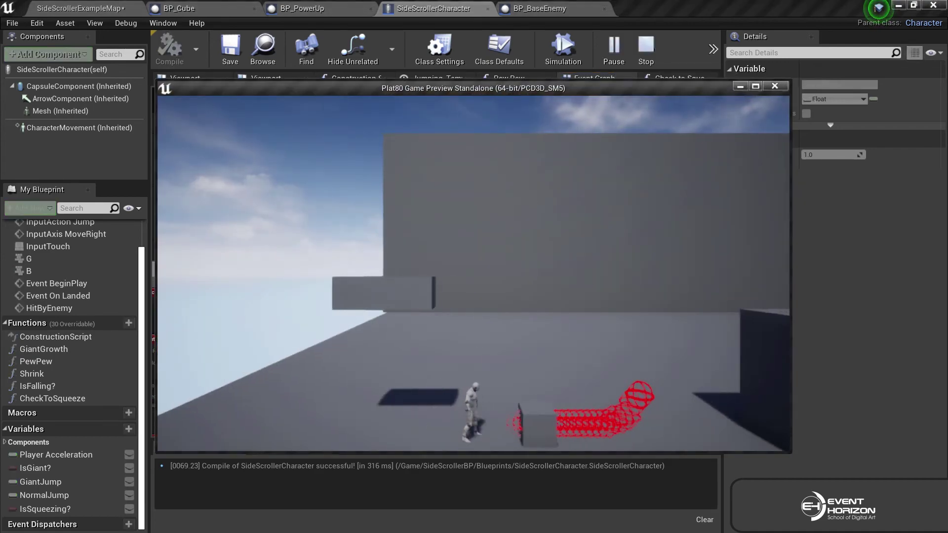
key(Escape)
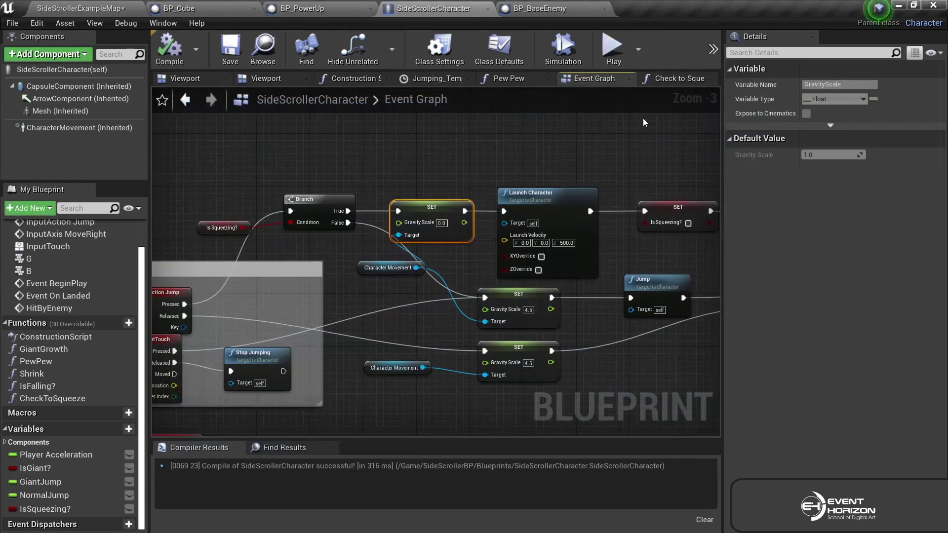
click(610, 46)
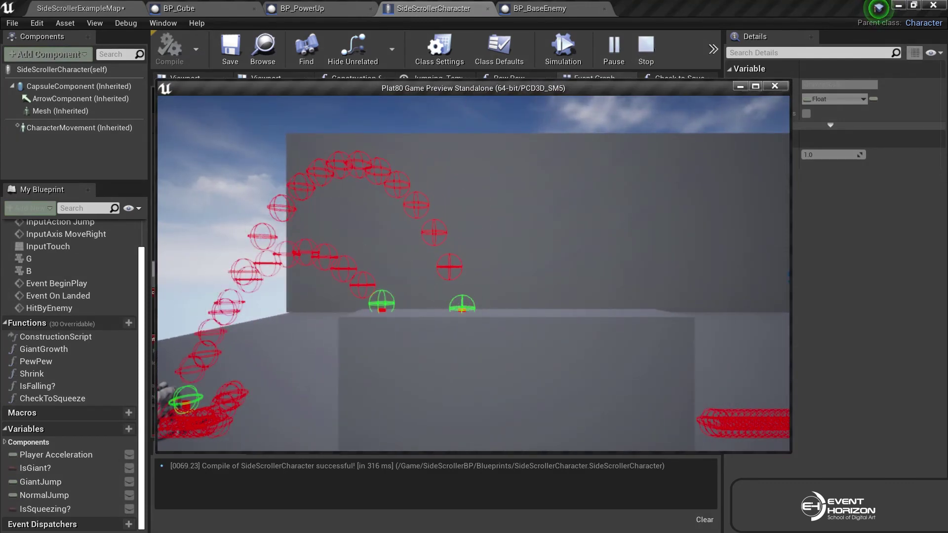
key(Escape)
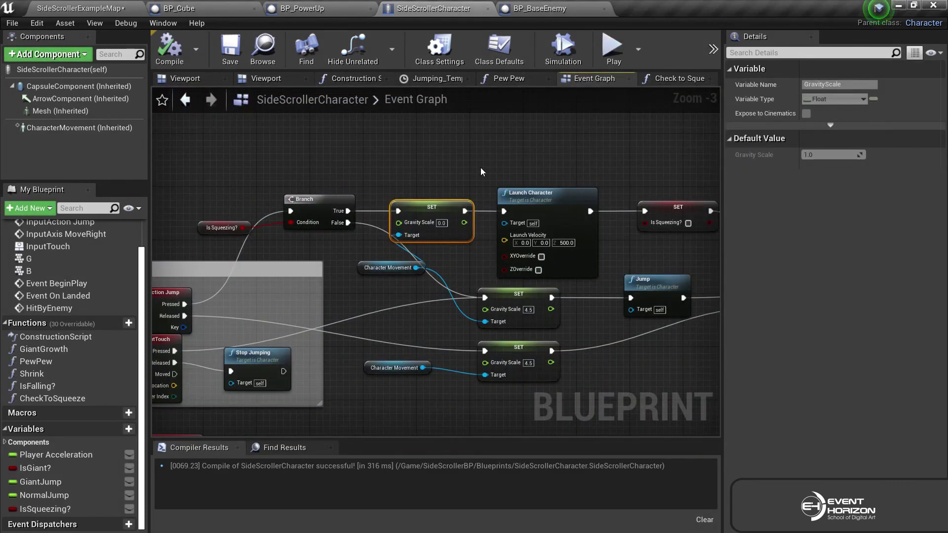
right_drag(481, 167, 531, 222)
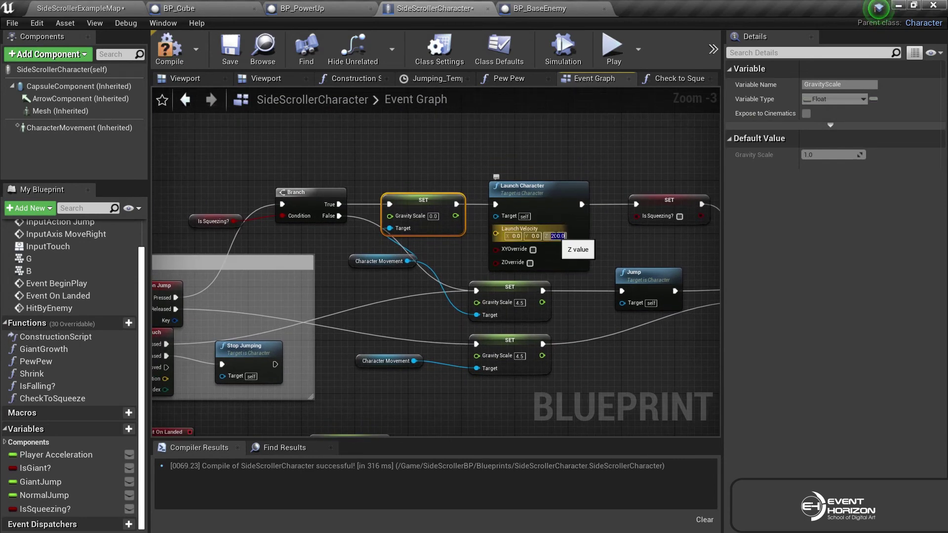
Recompile and save the launch change, play-test running right and jumping, then return to the character blueprint.
click(236, 64)
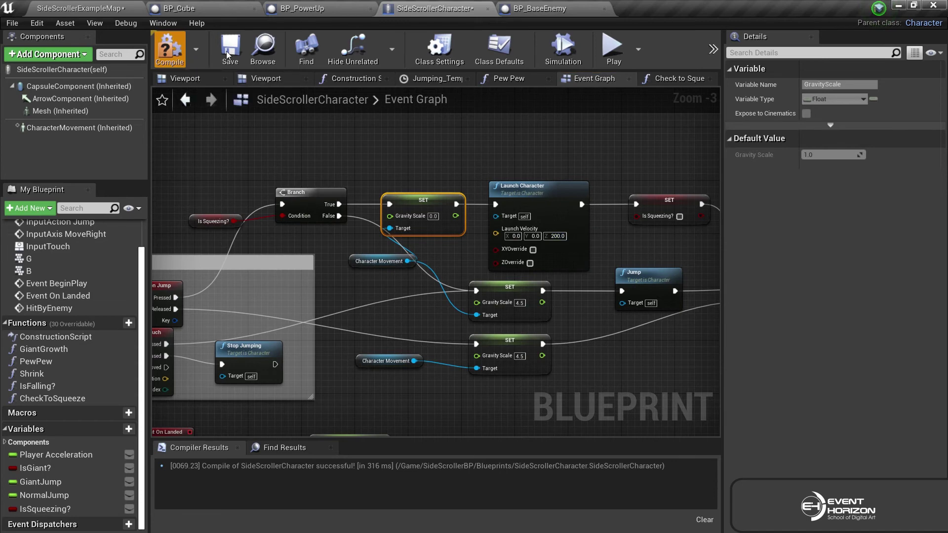
click(102, 6)
click(659, 49)
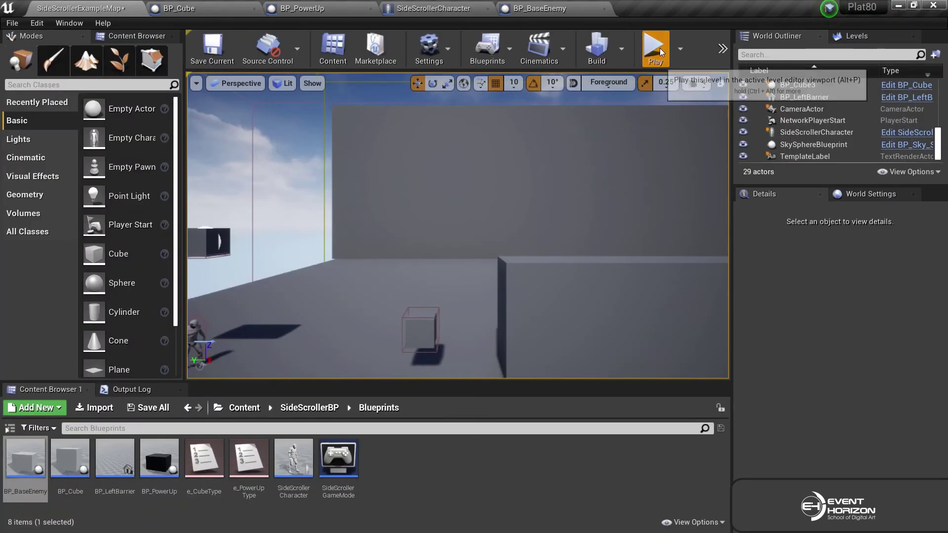
key(d)
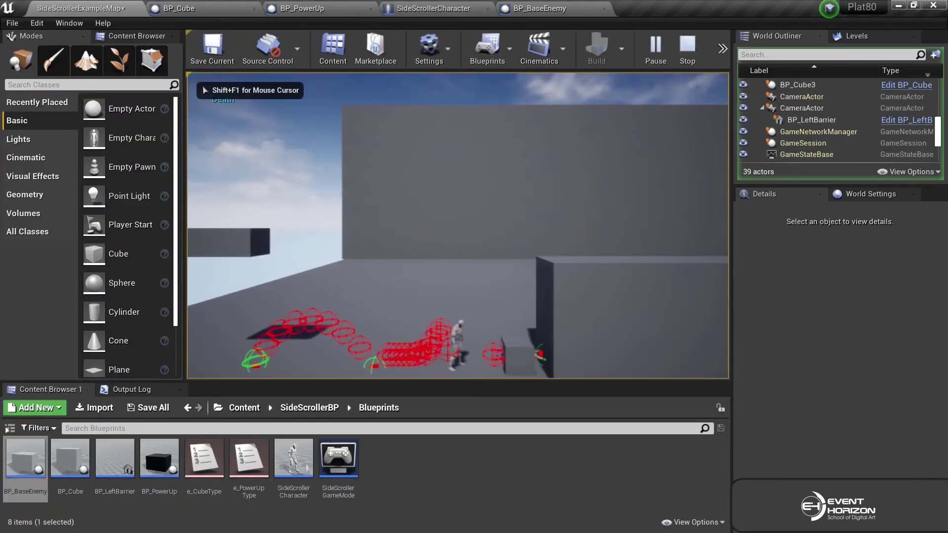
key(d)
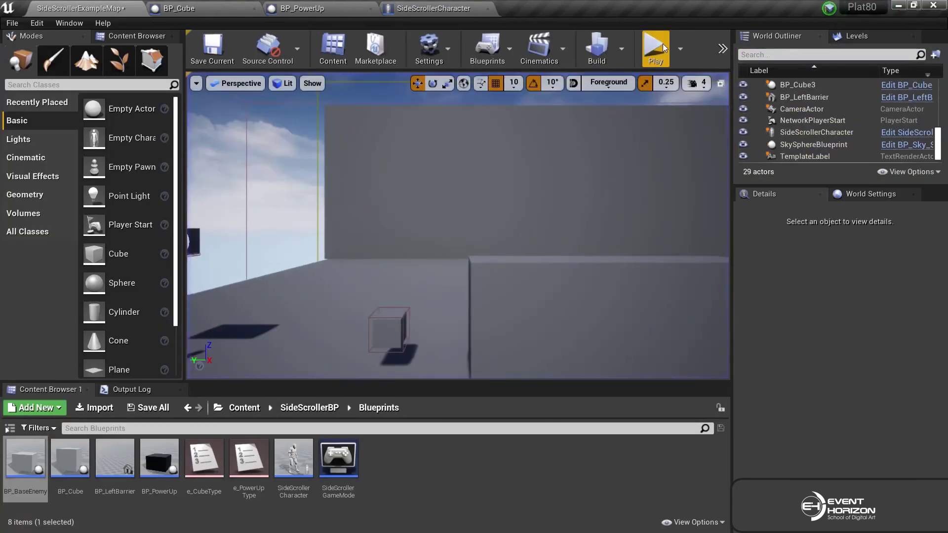
key(space)
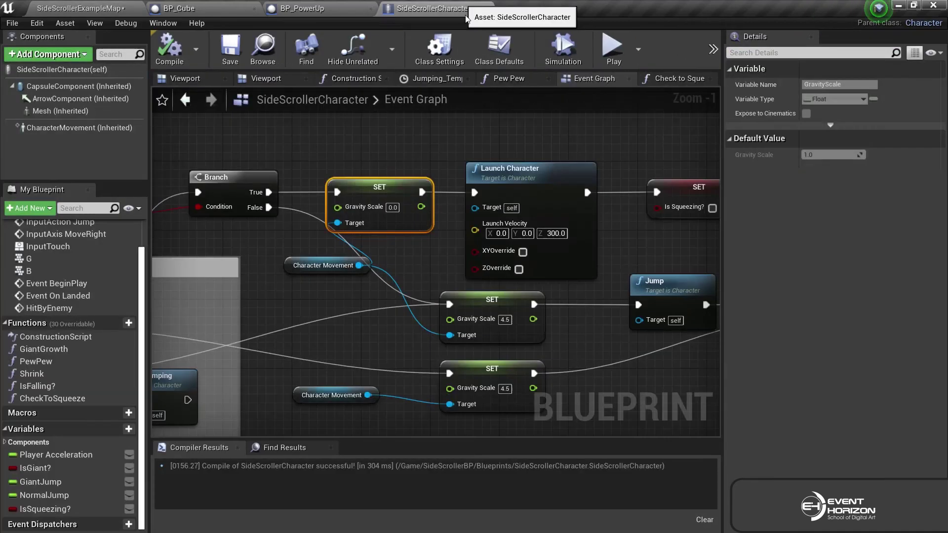
click(556, 233)
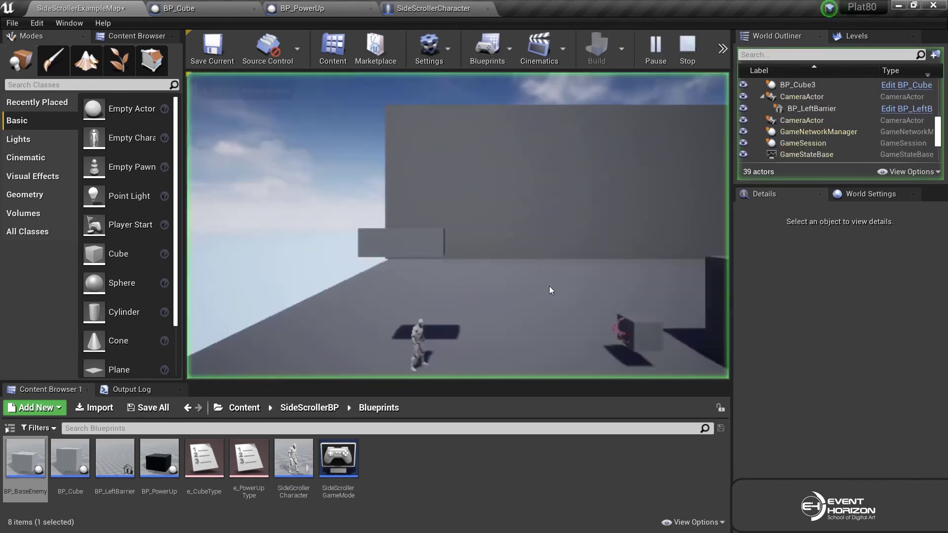
key(Escape)
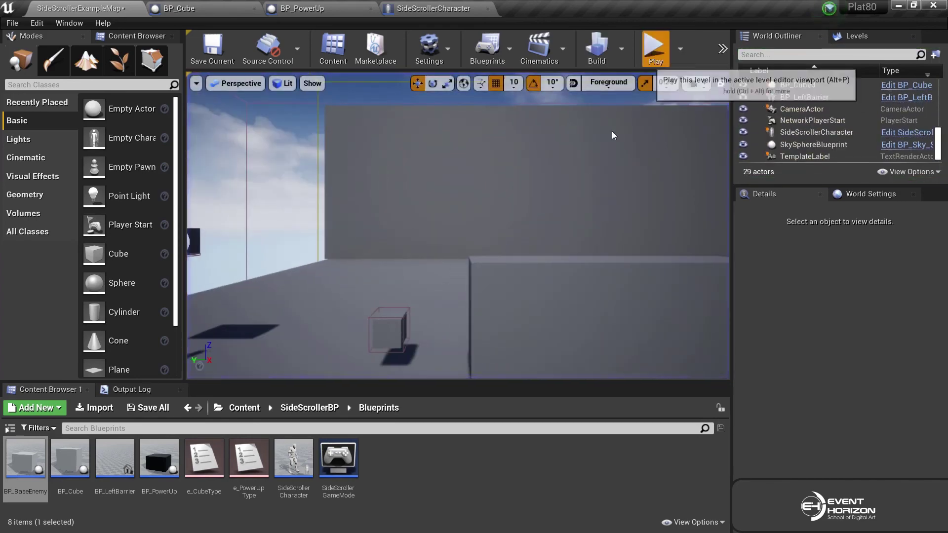
click(434, 9)
View Check to Squeeze's sphere trace nodes, save, and run a quick level play-test.
click(680, 78)
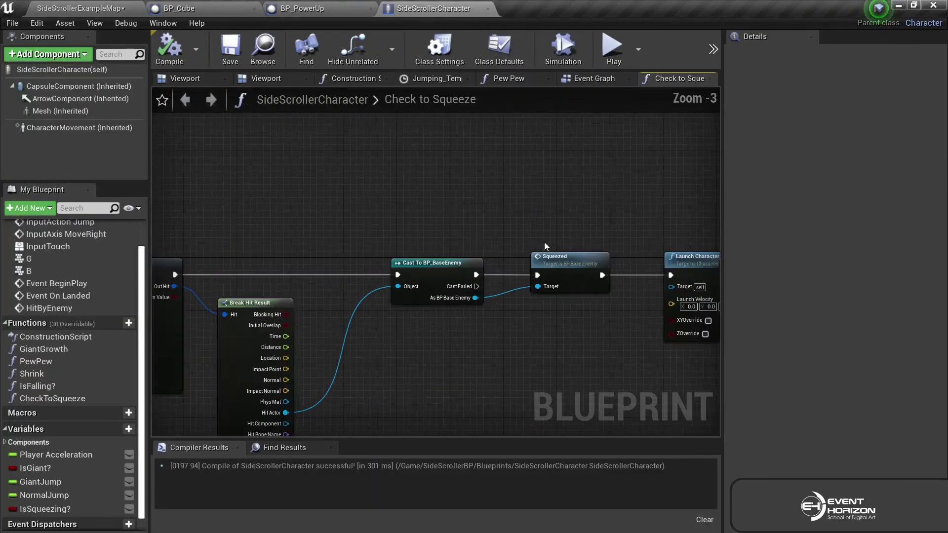
scroll(544, 343, up, 2)
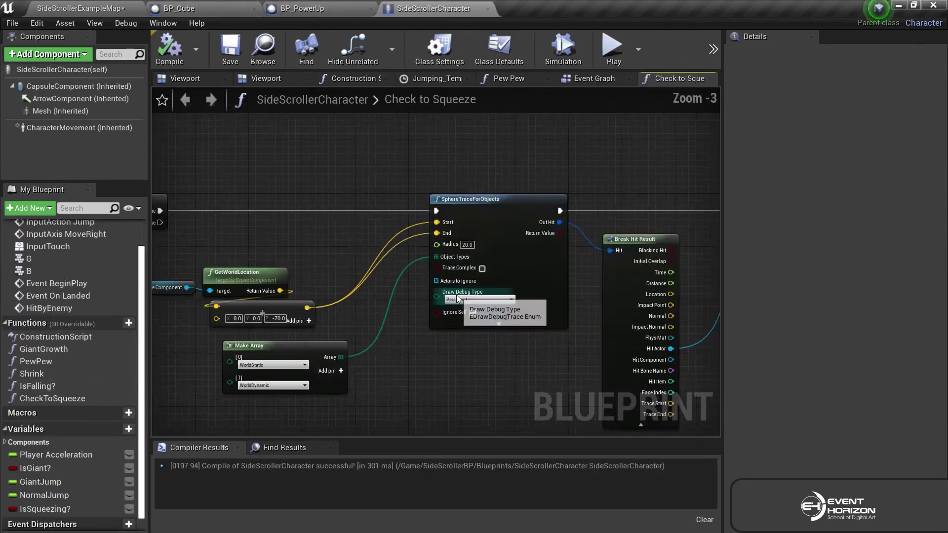
right_drag(451, 307, 427, 345)
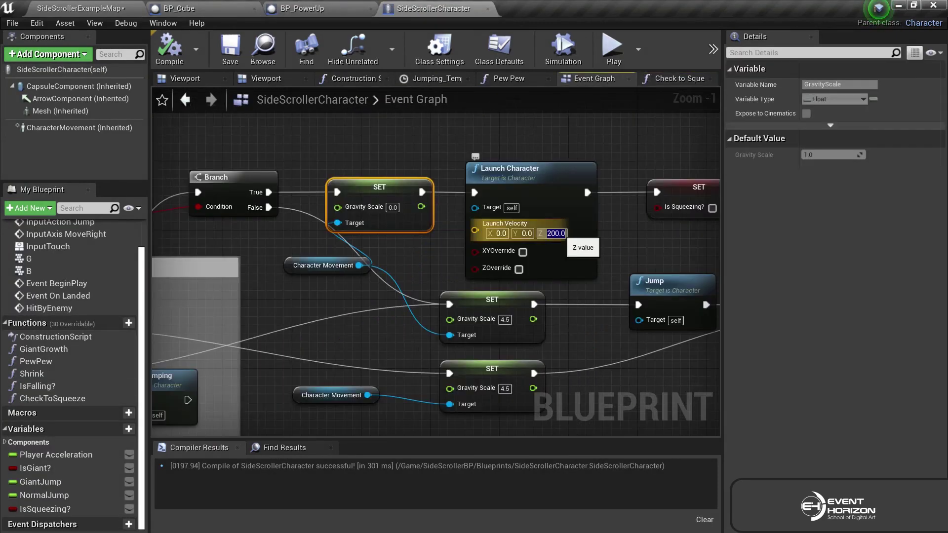
click(239, 45)
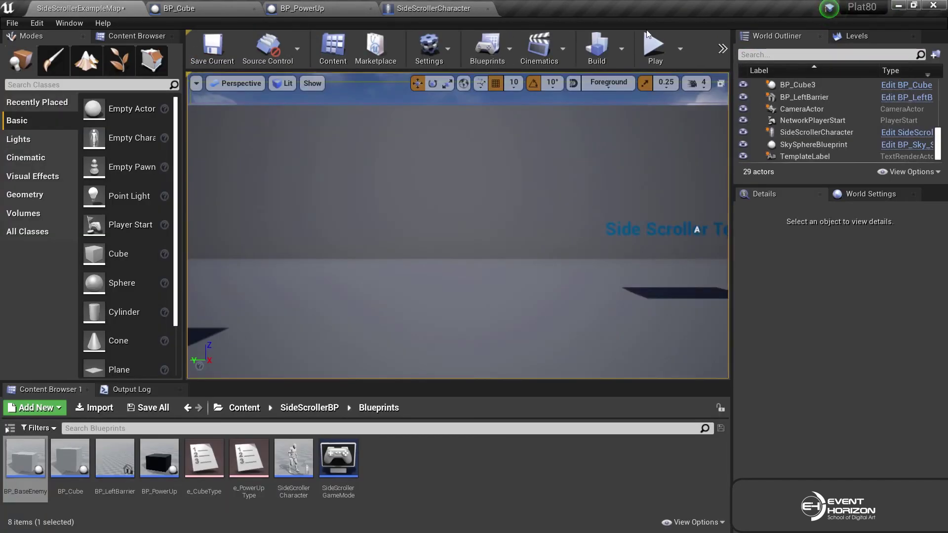
click(648, 34)
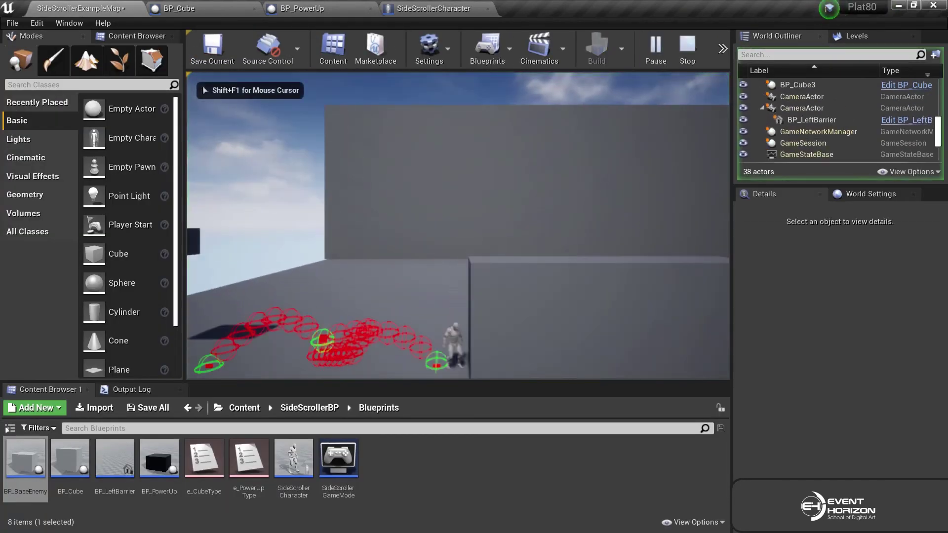
key(Escape)
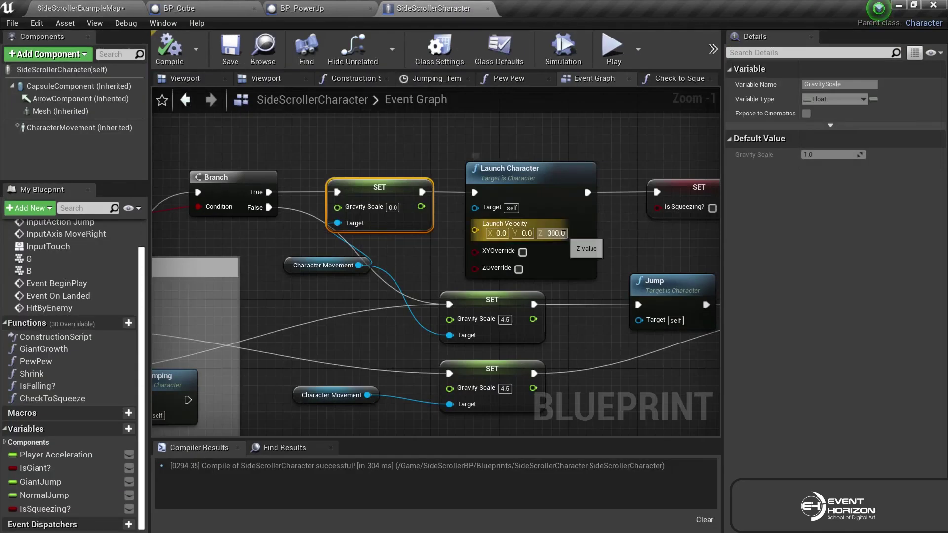
Set the Event Graph's Launch Character Z velocity to 200, then compile and save.
click(555, 233)
text(200)
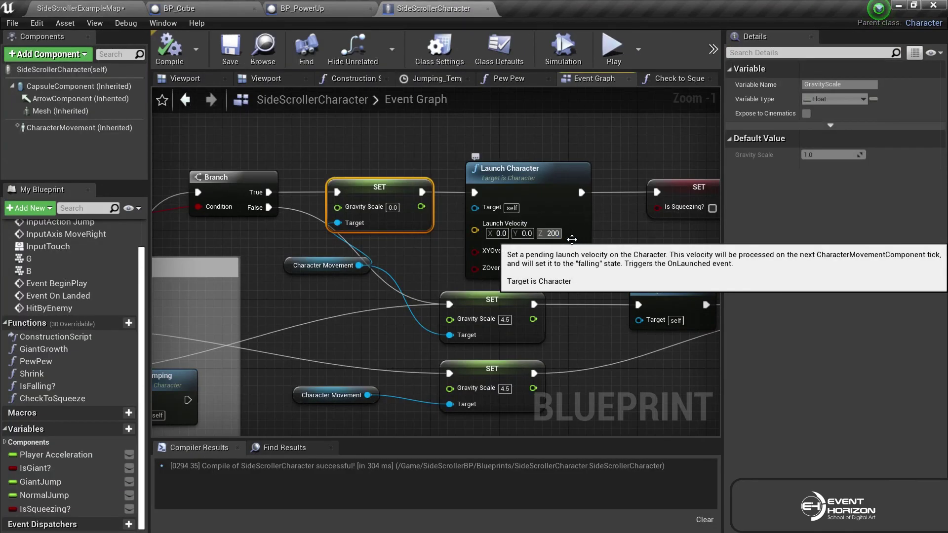
key(Return)
click(168, 54)
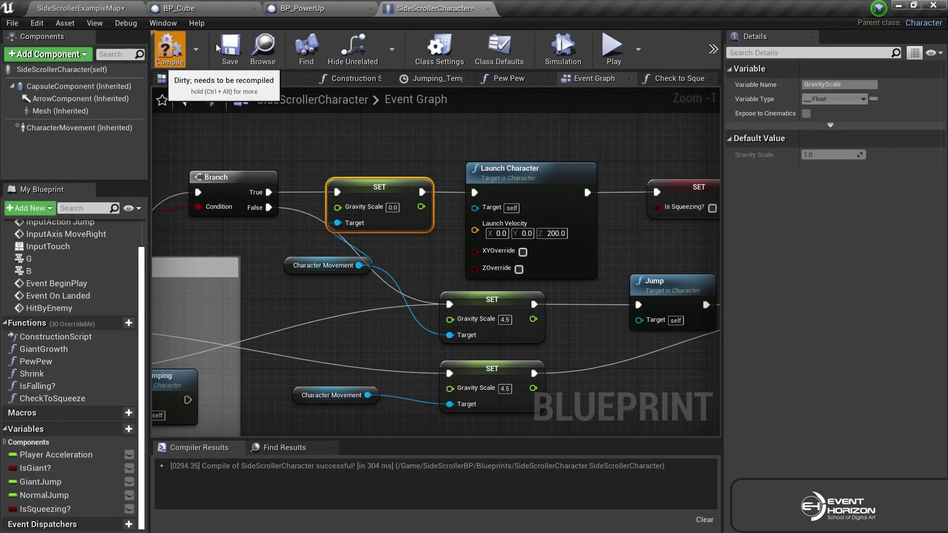
click(229, 55)
Play-test the 200 launch in the level, then return to the SideScrollerCharacter blueprint.
click(79, 9)
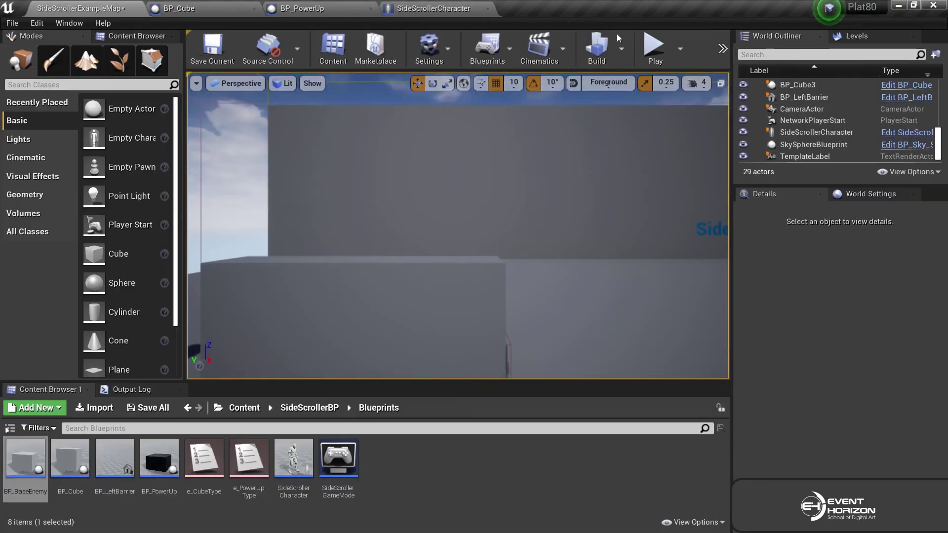
click(653, 47)
key(a)
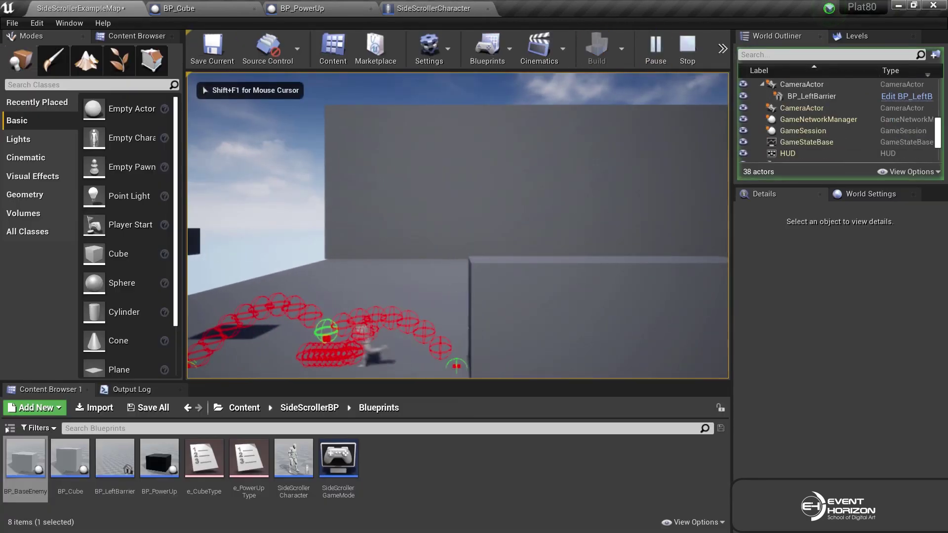
key(Escape)
click(434, 9)
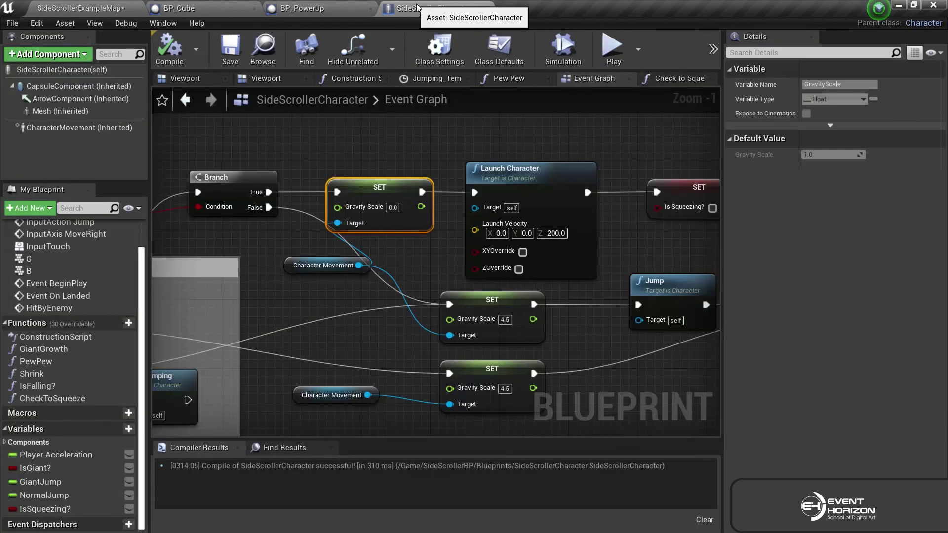
Confirm Check to Squeeze's Launch Character Z value and play-test the level in the editor.
click(677, 78)
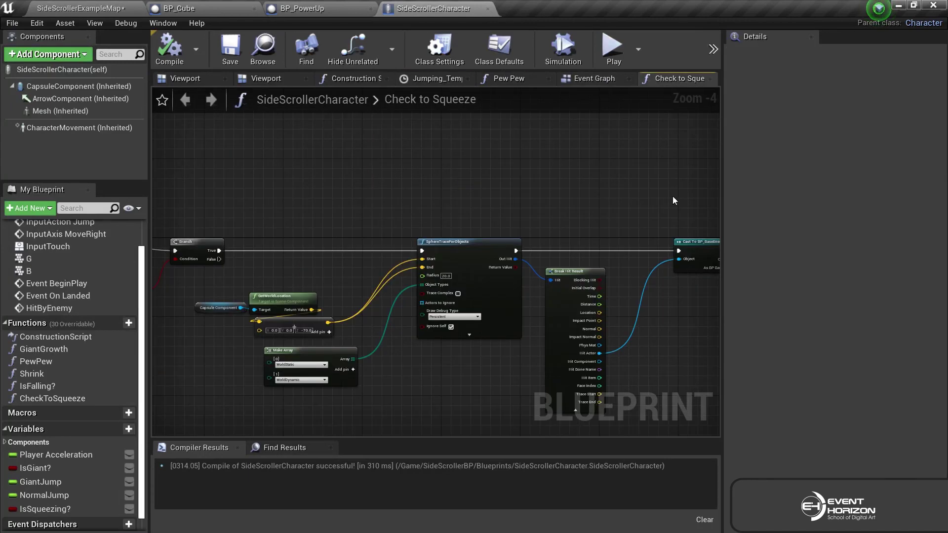
scroll(627, 271, up, 2)
text(300)
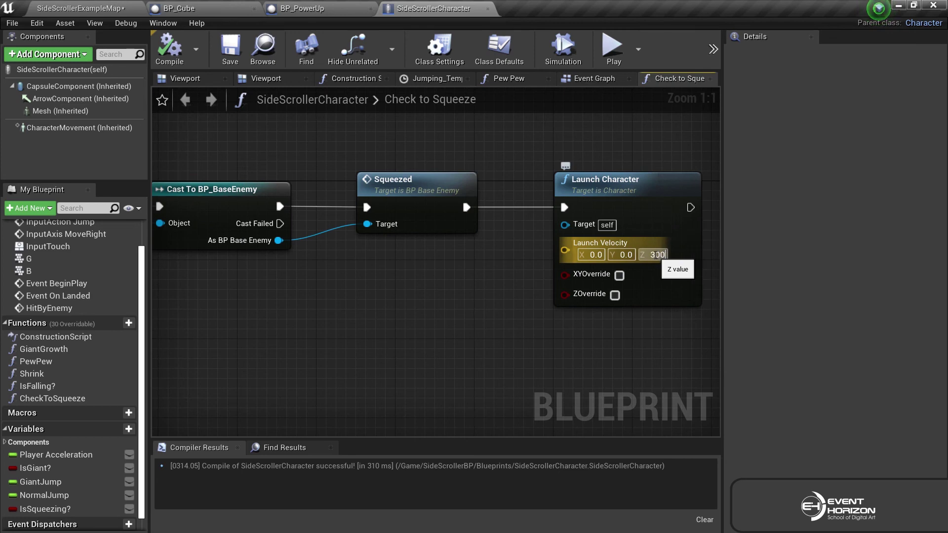
key(Return)
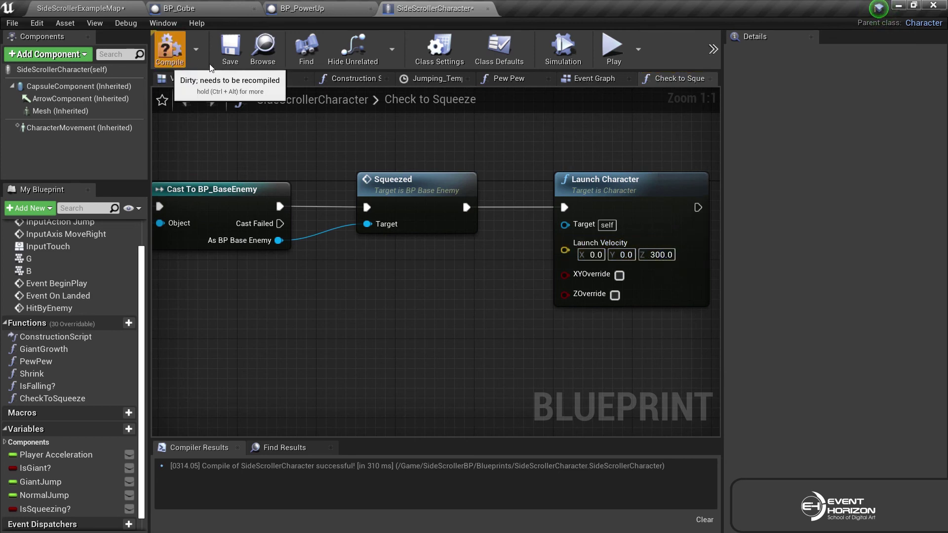
click(90, 6)
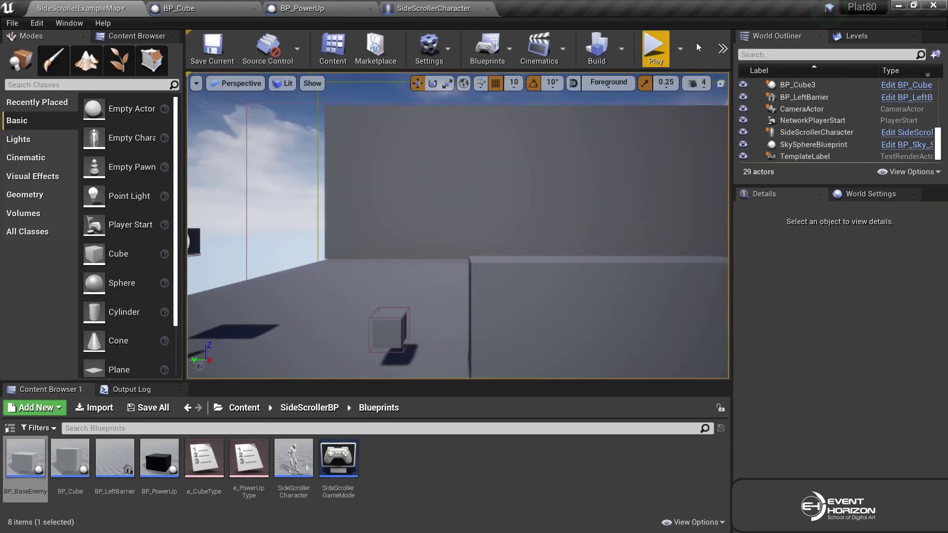
click(656, 46)
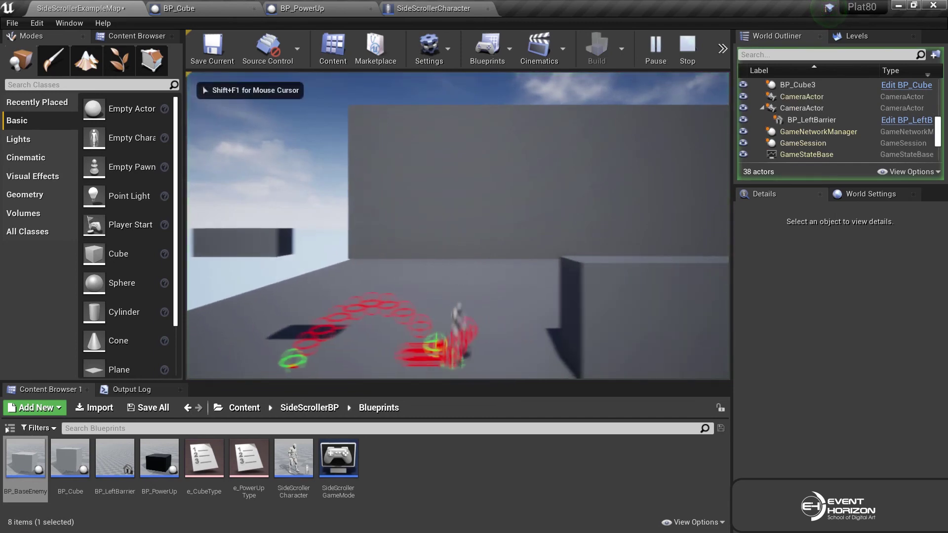
key(Escape)
click(433, 8)
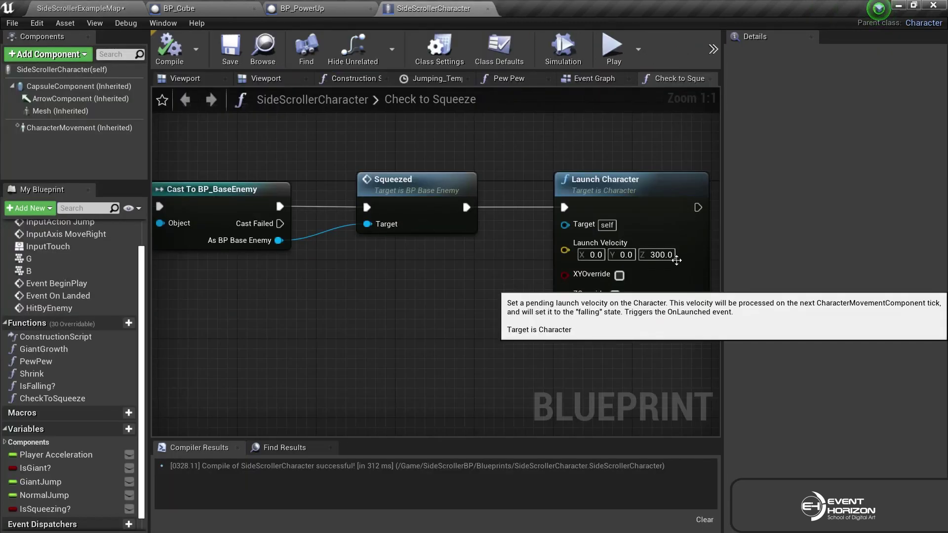
Run a standalone play-test toward the enemy cube, then recompile with Z velocity 900.
click(612, 48)
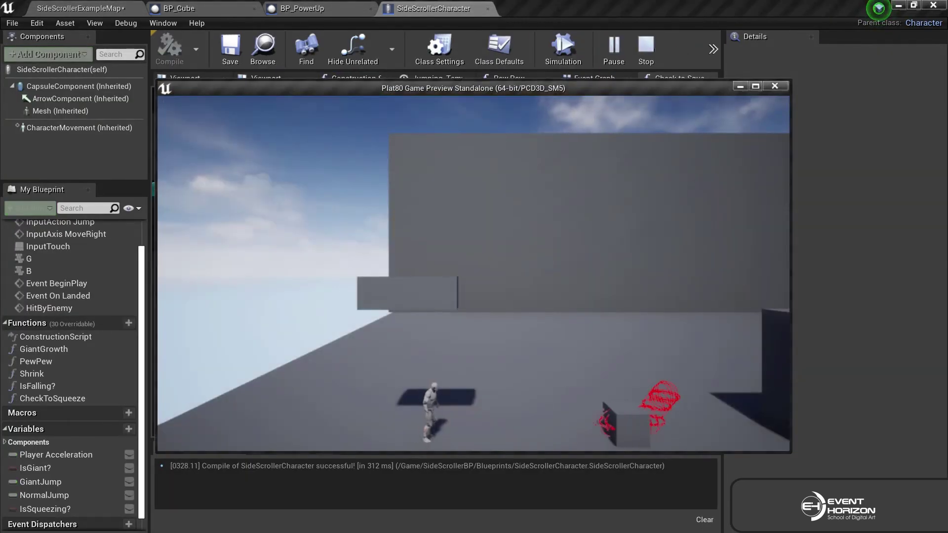
key(Right)
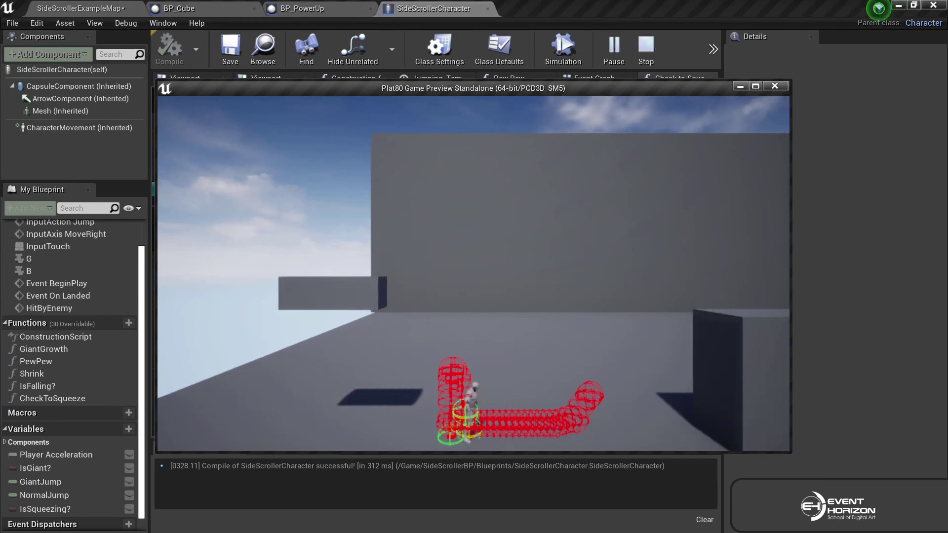
key(Escape)
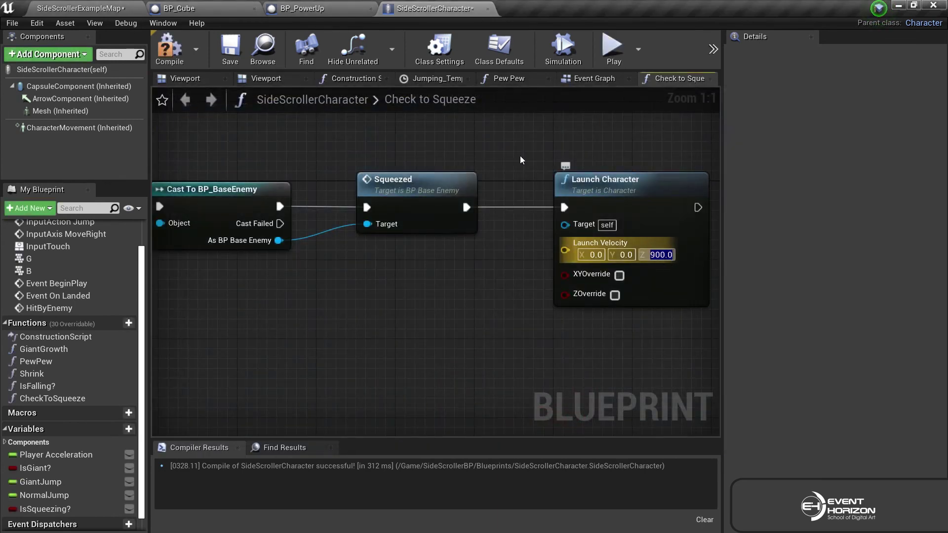
click(176, 45)
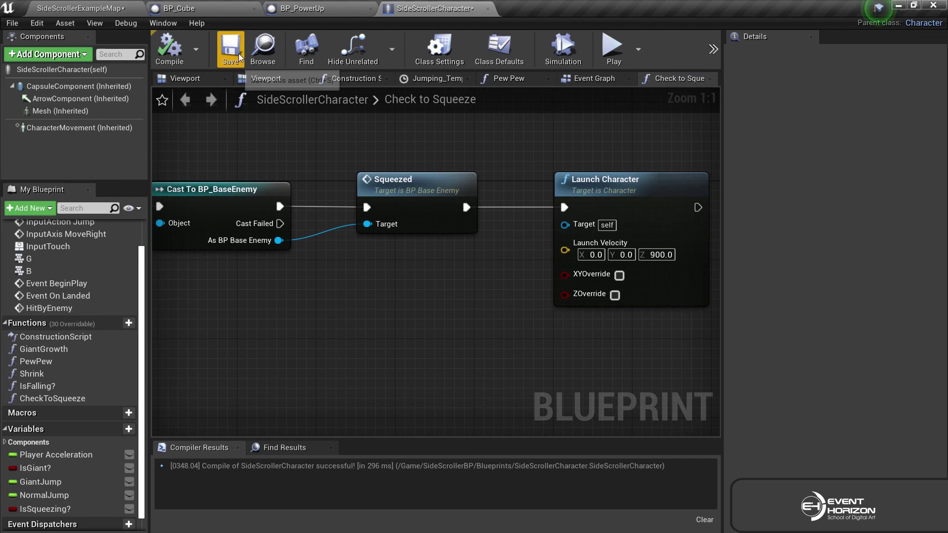
Play-test the level twice, running left, jumping and running right toward the wall to try the squeeze launch.
click(73, 5)
click(654, 47)
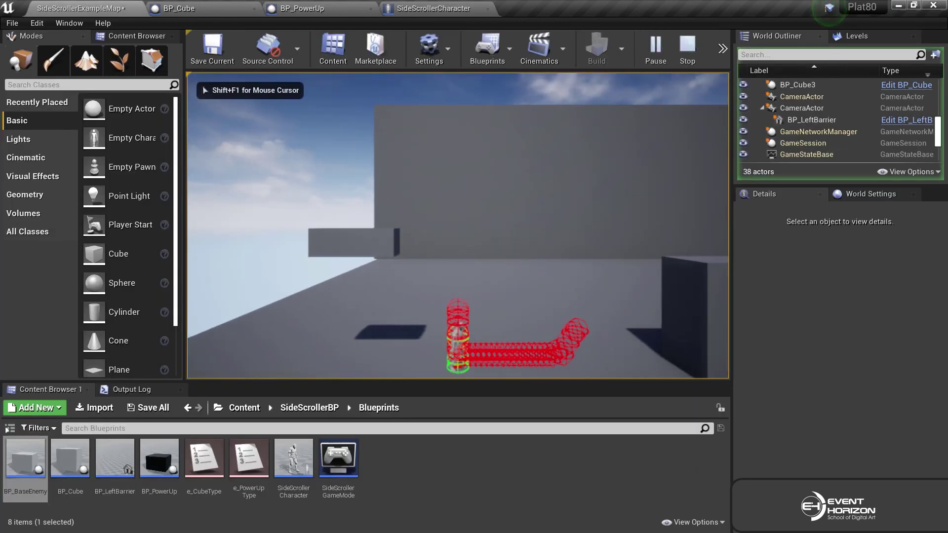
key(Escape)
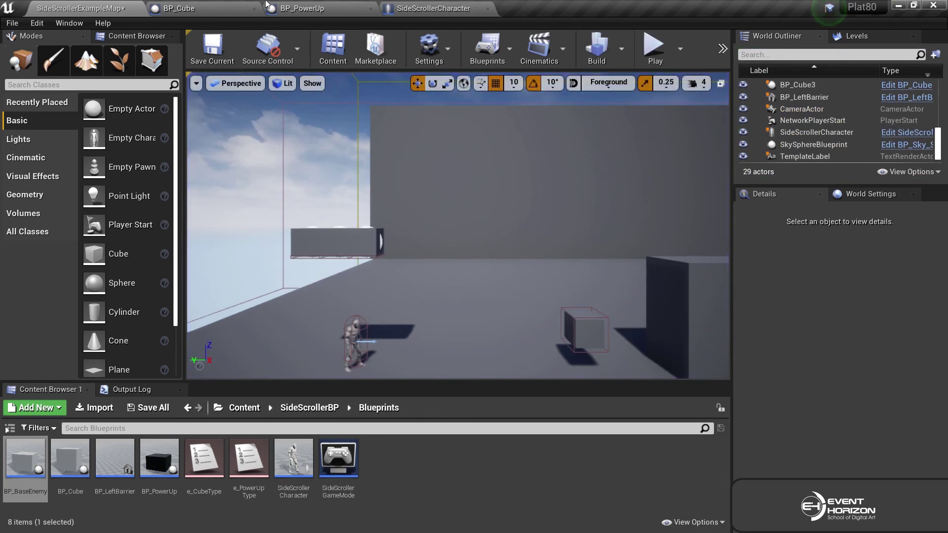
click(651, 47)
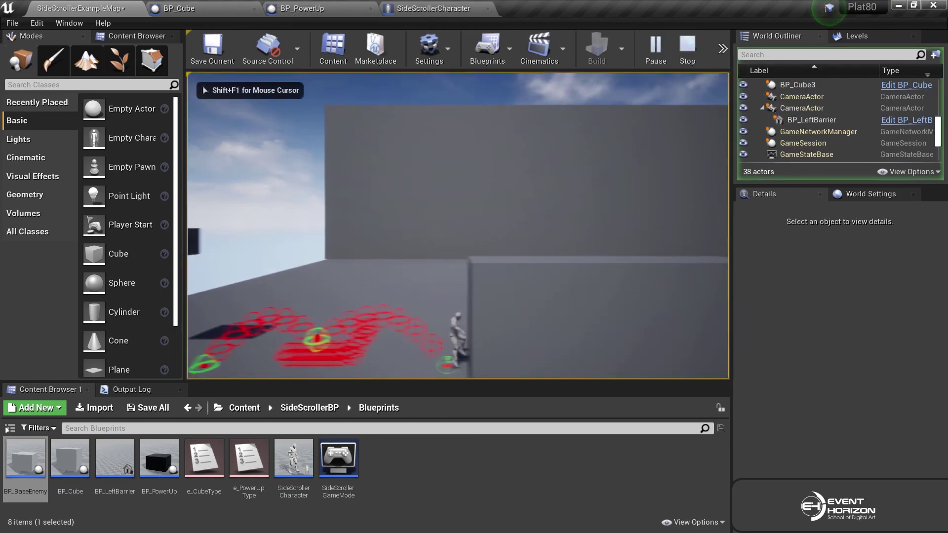
key(a)
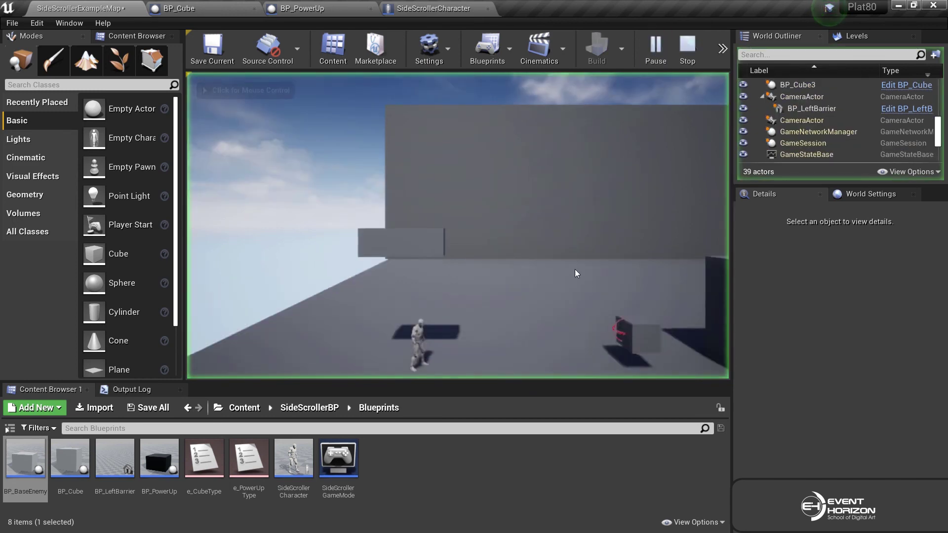
key(space)
key(d)
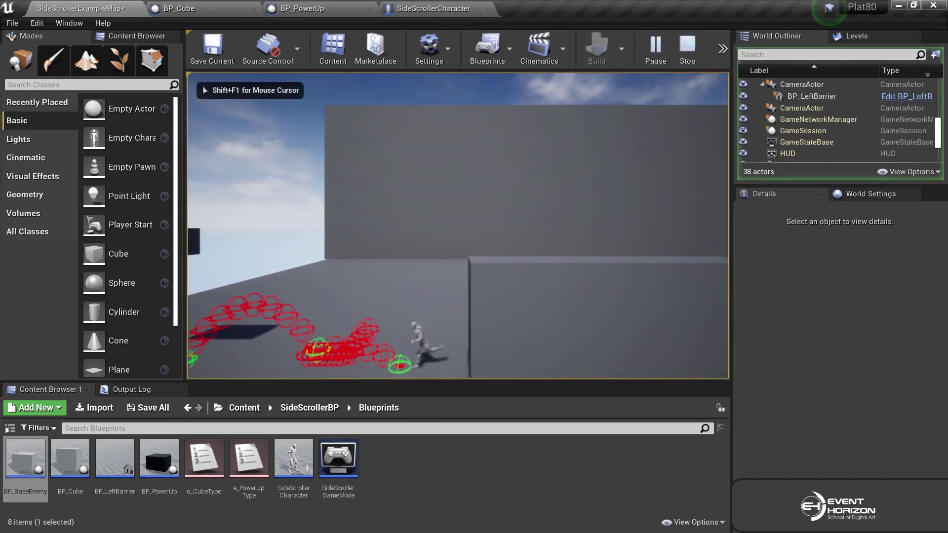
key(Escape)
Restart the play-test twice more, running right to check how high the character launches.
click(651, 44)
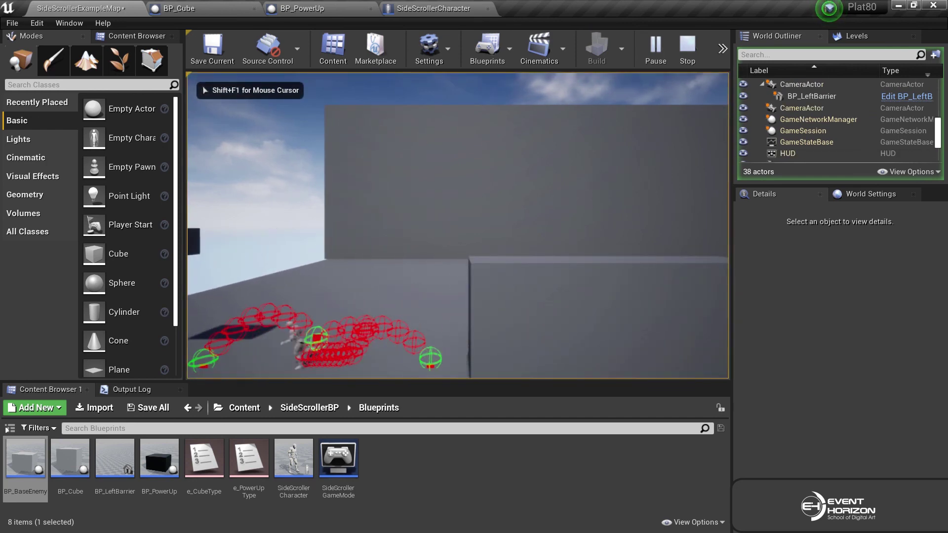
key(Escape)
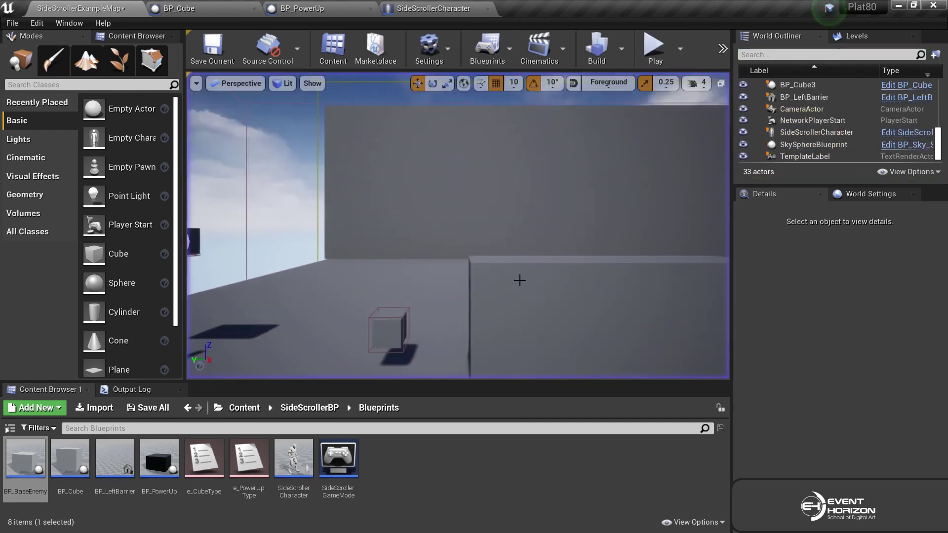
click(652, 47)
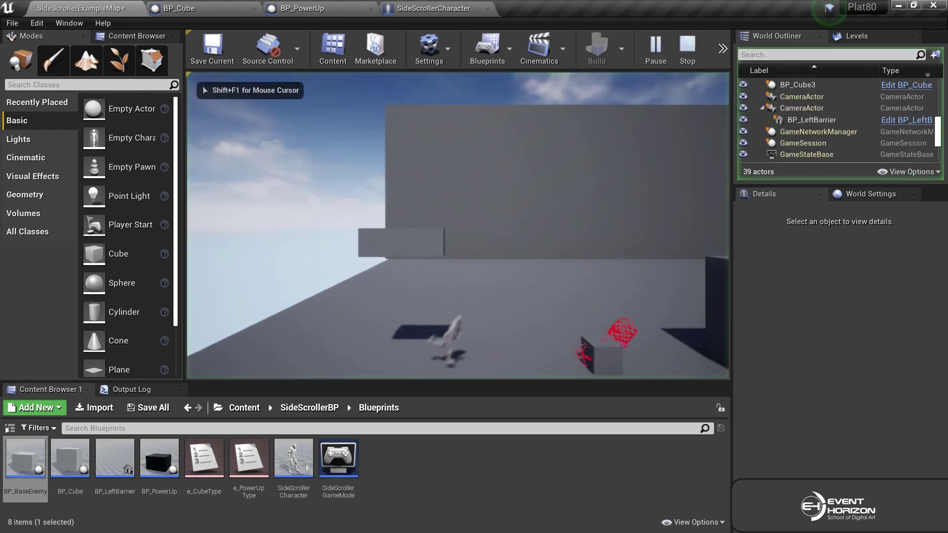
key(d)
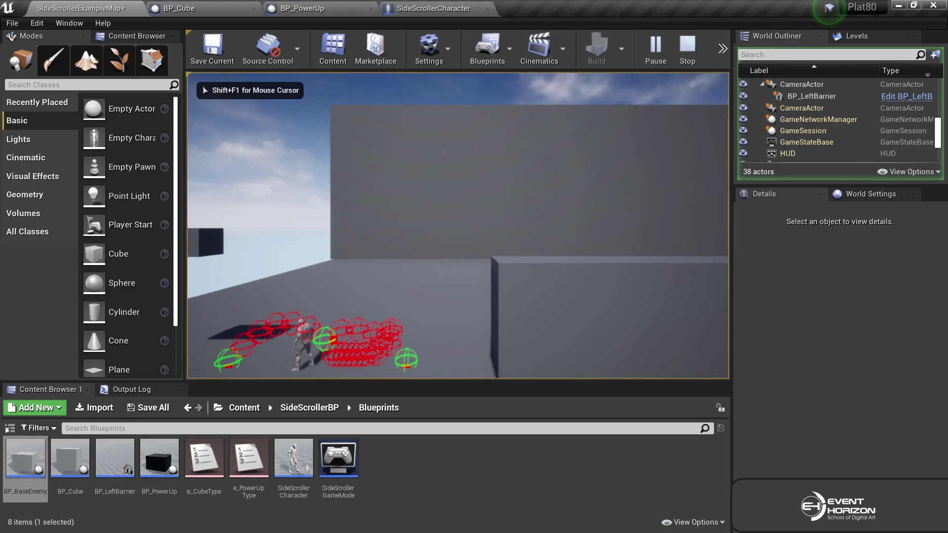